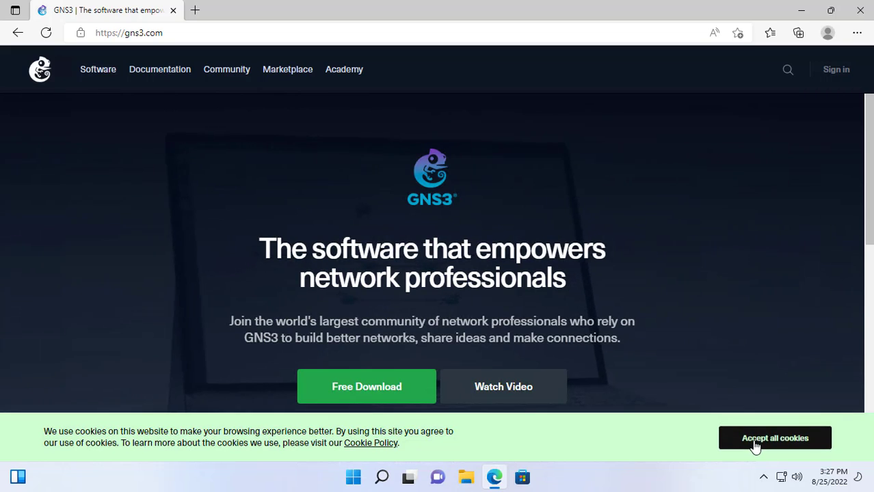
Dismiss the cookie notice and choose the Windows download on the GNS3 site.
{"action": "left_click", "coordinate": [754, 444]}
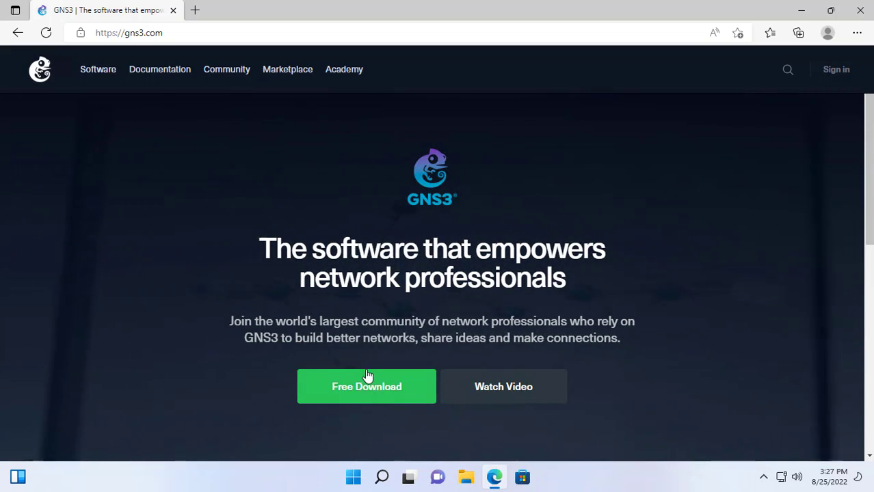
{"action": "left_click", "coordinate": [367, 392]}
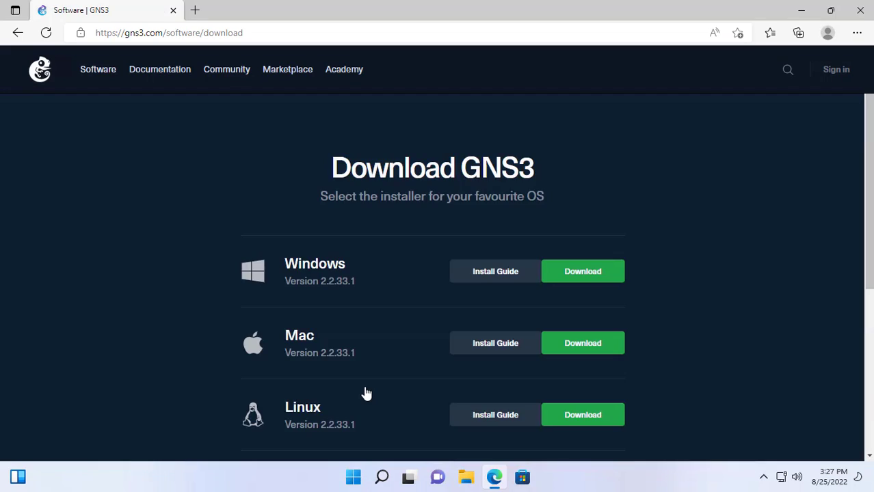
{"action": "left_click", "coordinate": [586, 274]}
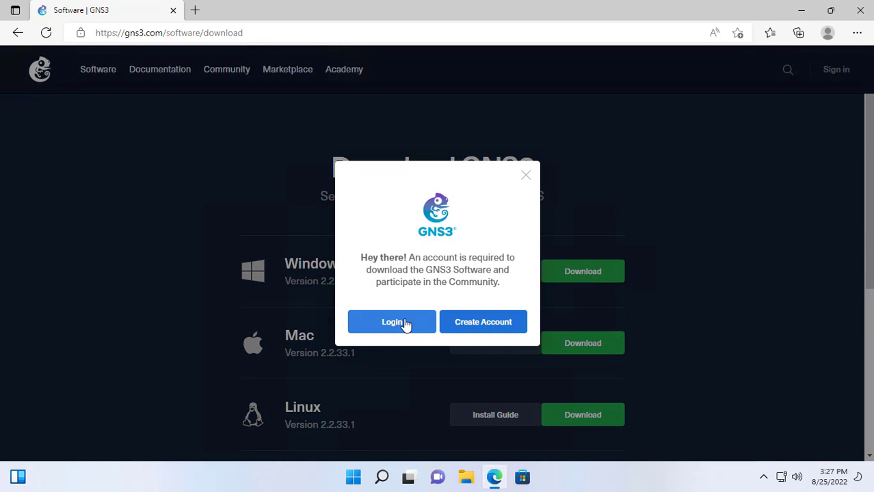
Log in to the GNS3 account and download GNS3-2.2.33.1-all-in-one-regular.exe.
{"action": "left_click", "coordinate": [392, 322]}
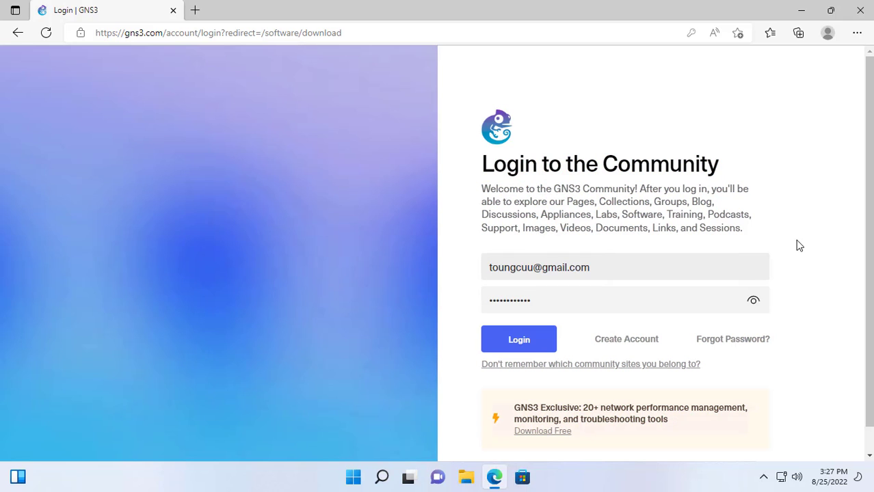
{"action": "left_click", "coordinate": [537, 348]}
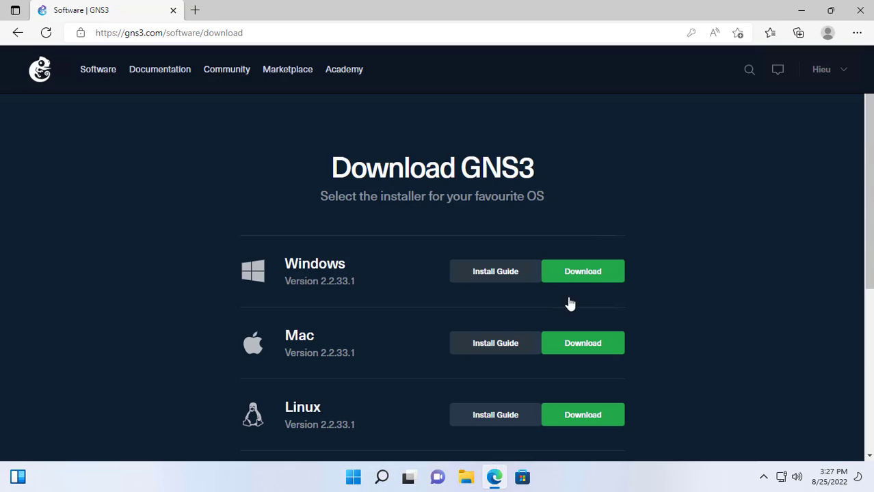
{"action": "left_click", "coordinate": [589, 277]}
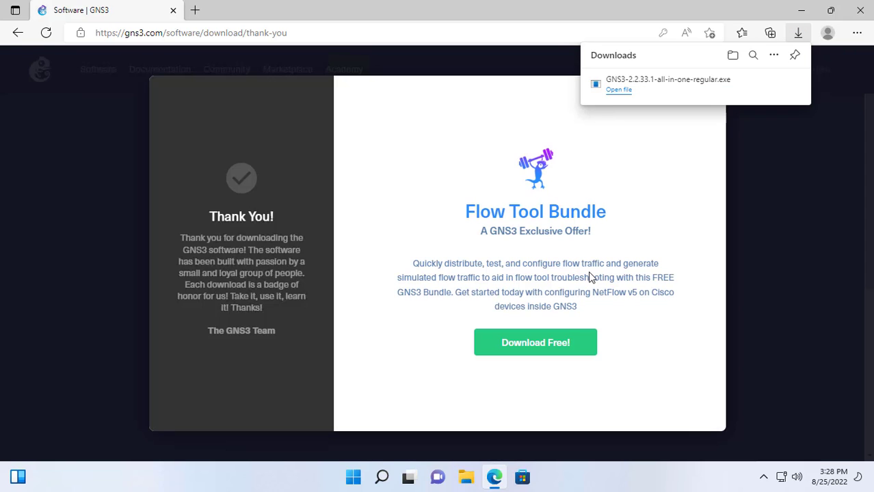
Run the downloaded GNS3 installer with administrator approval and close the browser.
{"action": "left_click", "coordinate": [619, 90]}
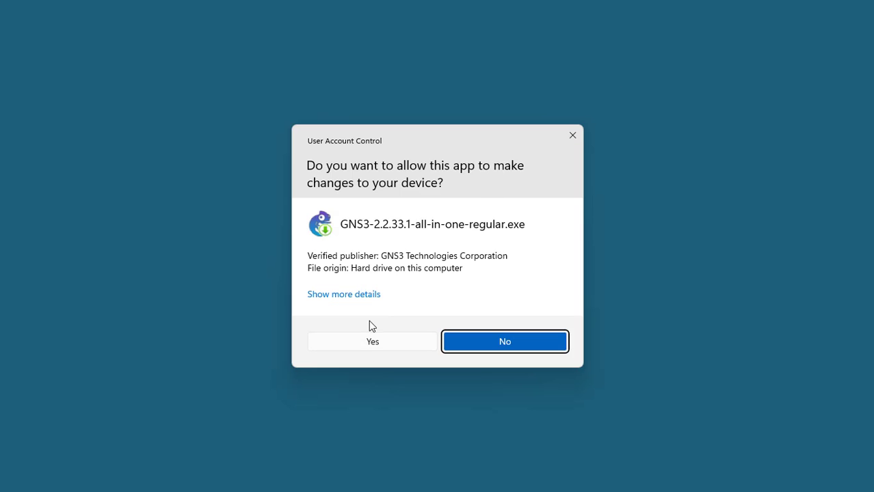
{"action": "left_click", "coordinate": [385, 343]}
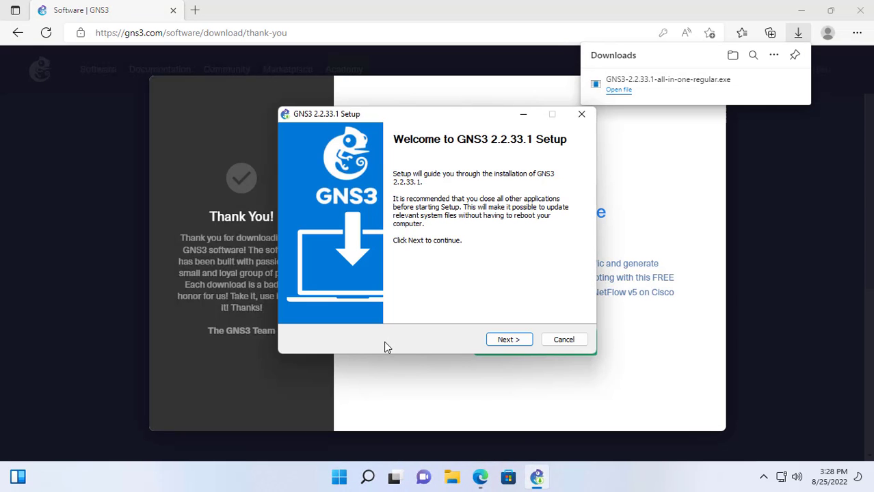
{"action": "left_click", "coordinate": [859, 10]}
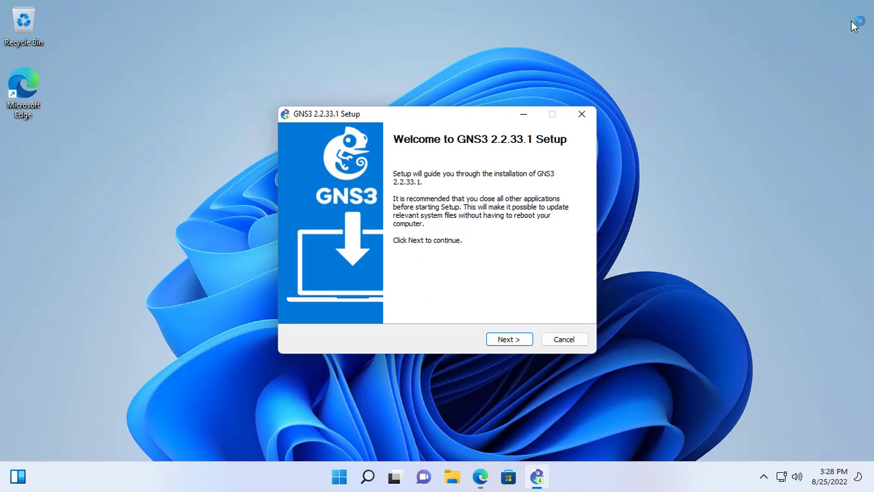
Add the GNS3 VM component and keep the default install location.
{"action": "left_click", "coordinate": [509, 340]}
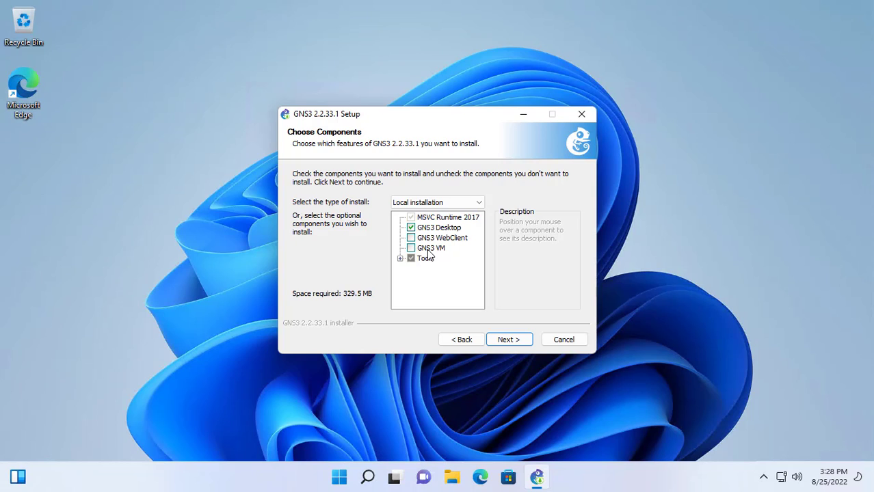
{"action": "left_click", "coordinate": [430, 249]}
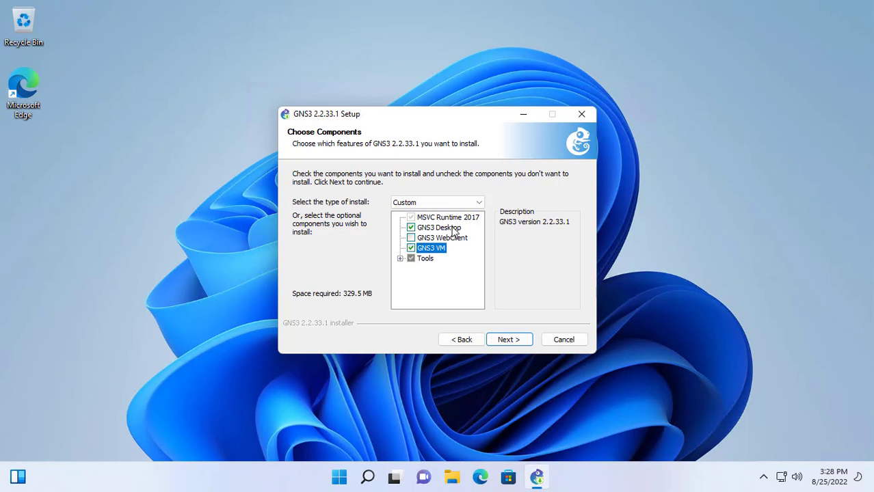
{"action": "left_click", "coordinate": [509, 340]}
{"action": "left_click", "coordinate": [508, 342]}
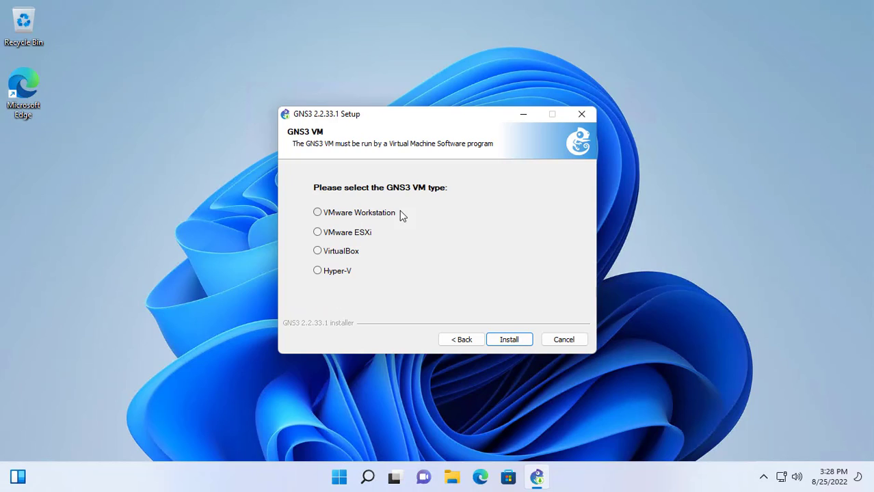
Start the GNS3 installation and check the GNS3 VM zip in the Downloads folder.
{"action": "left_click", "coordinate": [506, 344]}
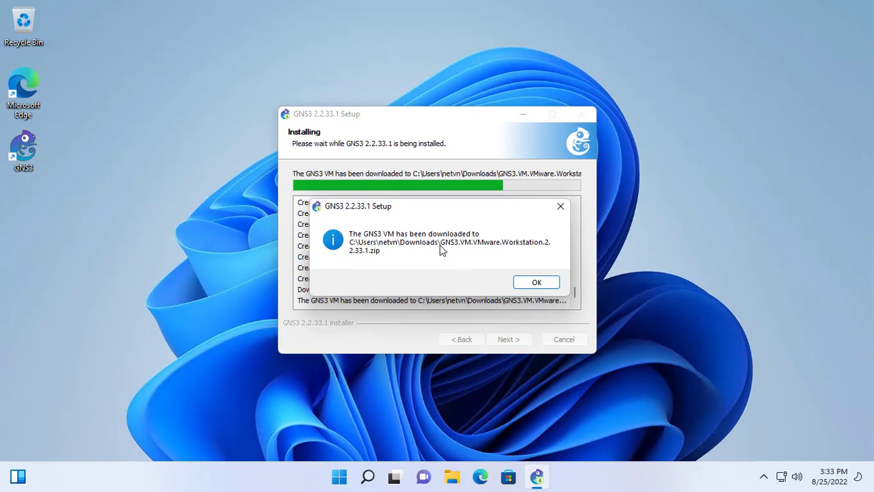
{"action": "left_click", "coordinate": [453, 477]}
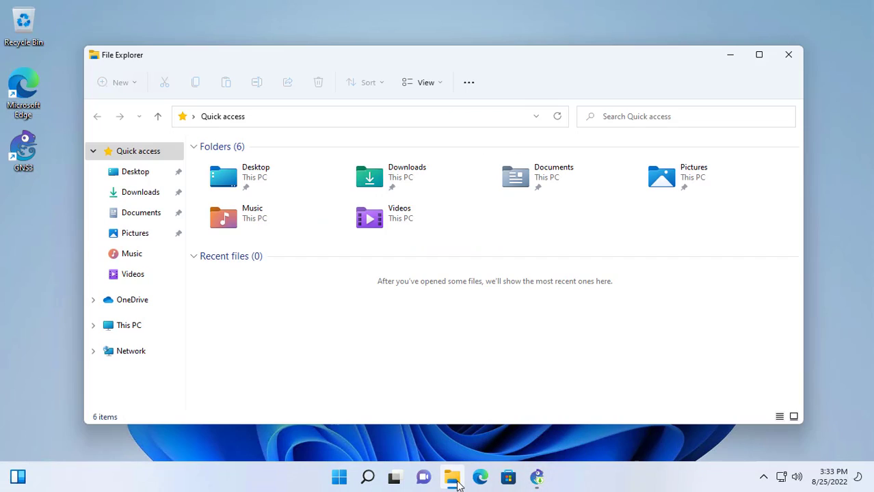
{"action": "left_click", "coordinate": [147, 194]}
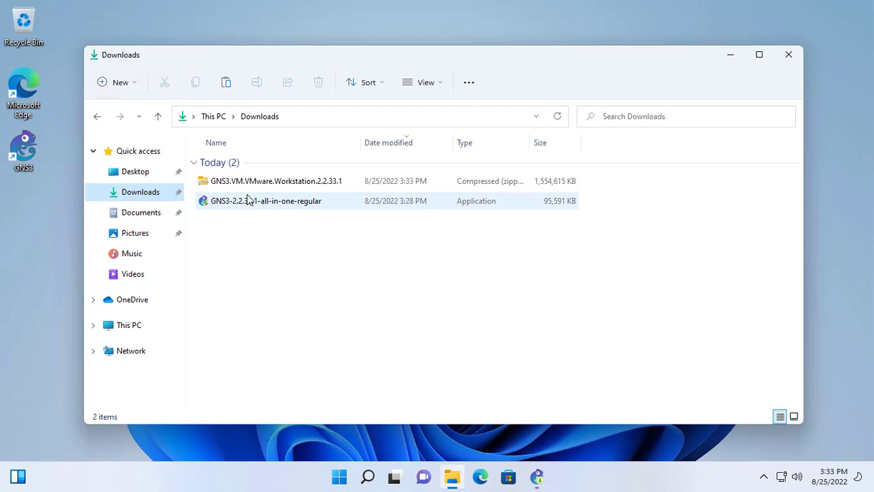
{"action": "left_click", "coordinate": [222, 182]}
{"action": "left_click", "coordinate": [618, 164]}
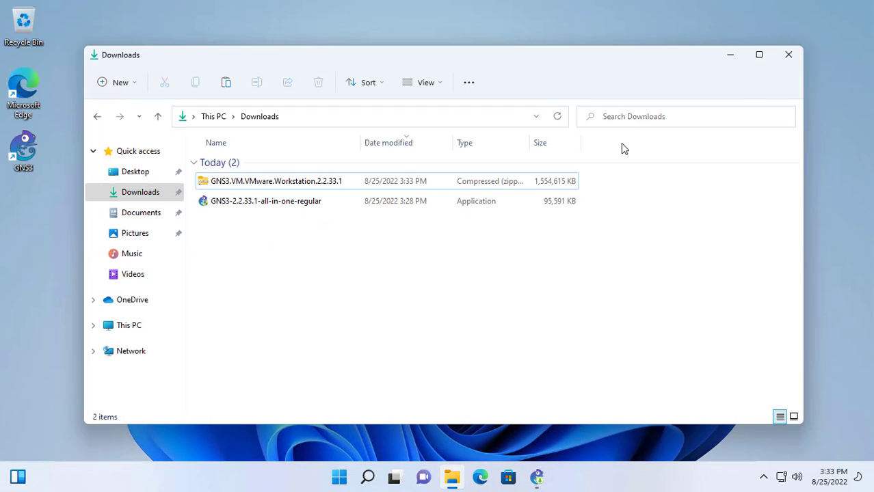
{"action": "left_click", "coordinate": [785, 62]}
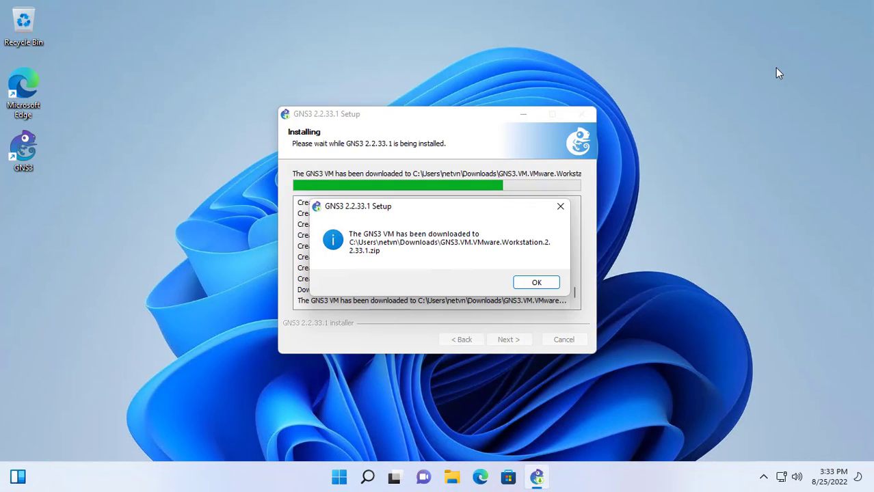
Acknowledge the VM download message, then install WinPcap 4.1.3 and Npcap 0.9990 accepting their licences.
{"action": "left_click", "coordinate": [545, 285]}
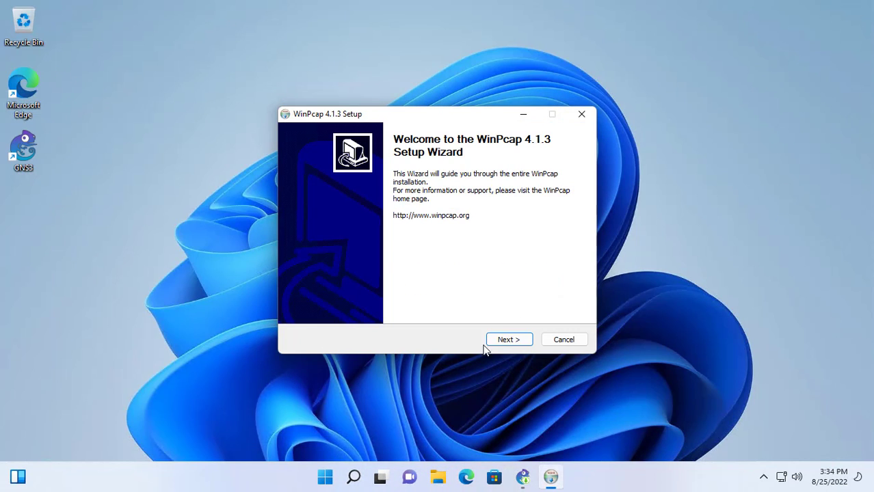
{"action": "left_click", "coordinate": [518, 343]}
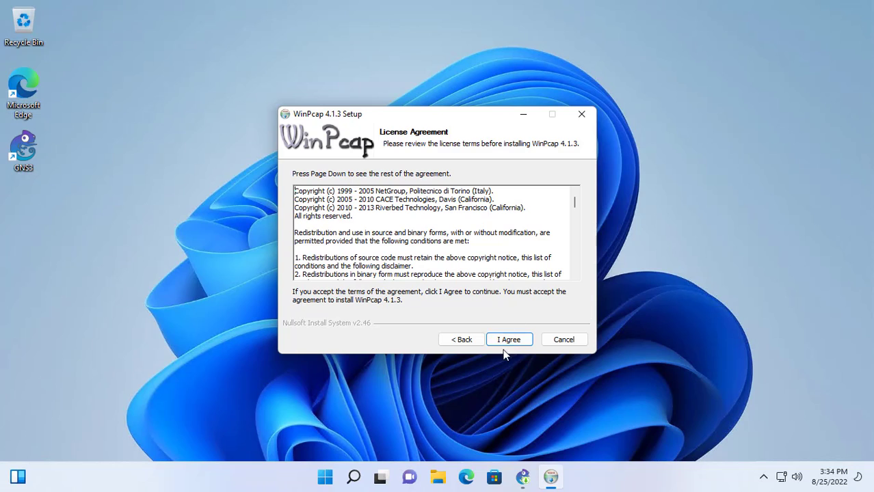
{"action": "left_click", "coordinate": [512, 342]}
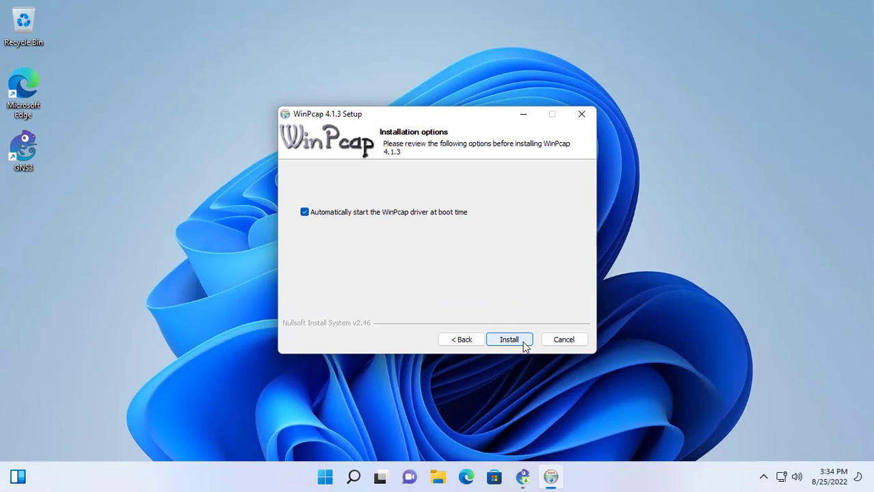
{"action": "left_click", "coordinate": [522, 344]}
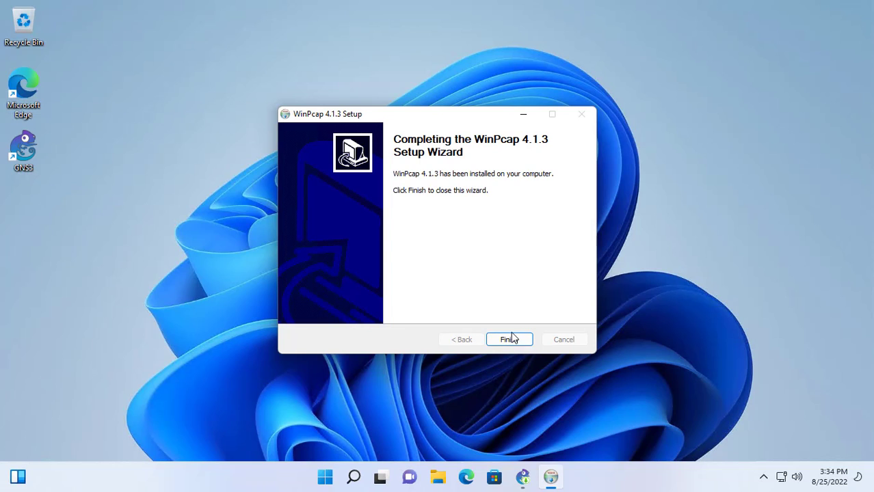
{"action": "left_click", "coordinate": [512, 340]}
{"action": "left_click", "coordinate": [506, 344]}
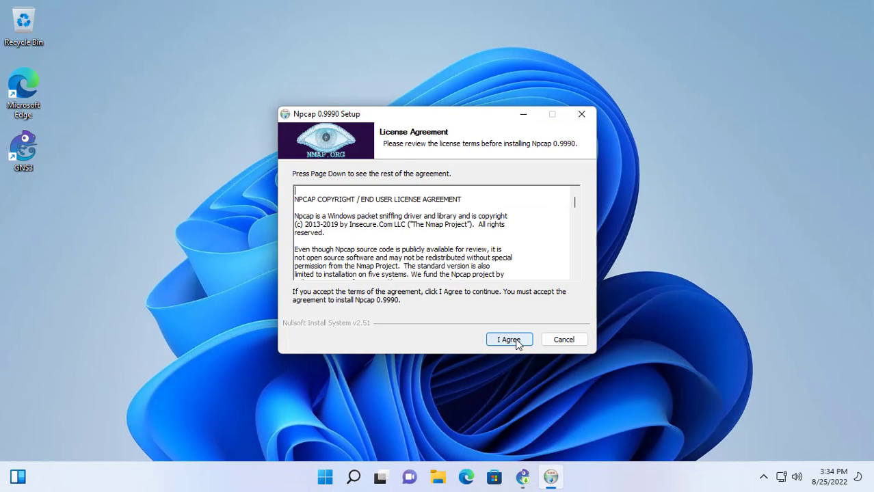
{"action": "left_click", "coordinate": [518, 347]}
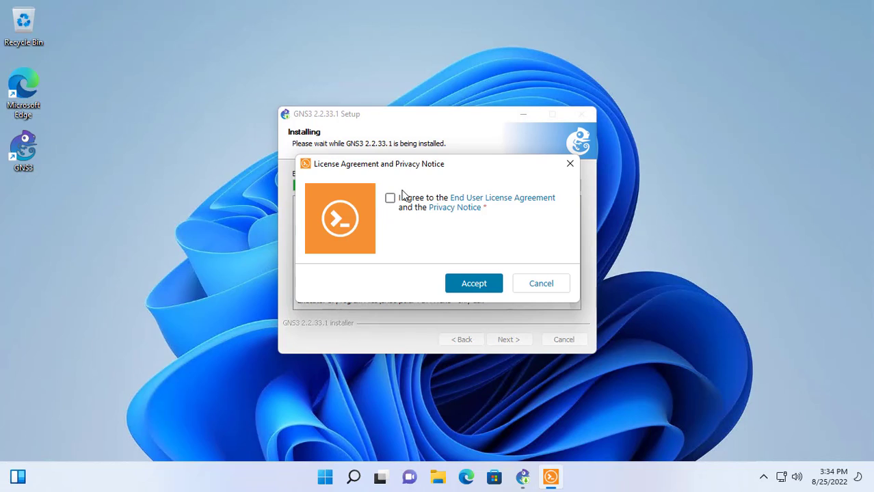
Accept the Solar-PuTTY licence and privacy notice and submit a contact e-mail address.
{"action": "left_click", "coordinate": [390, 199]}
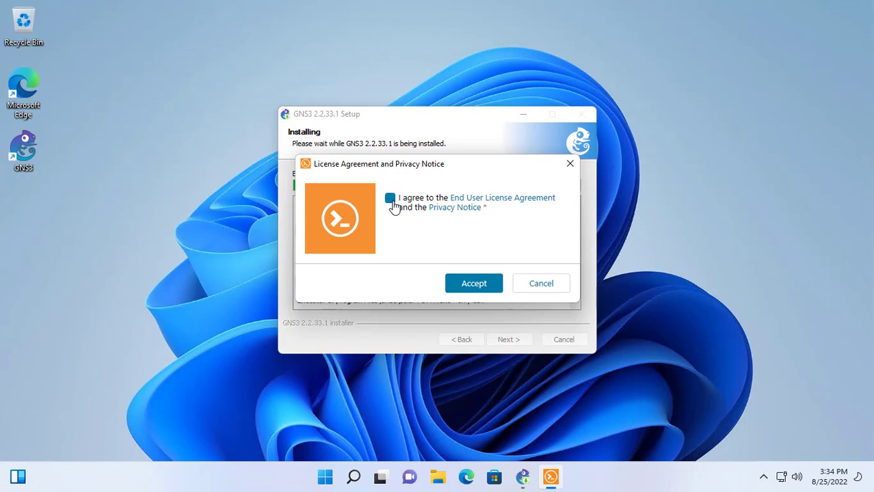
{"action": "left_click", "coordinate": [469, 288]}
{"action": "left_click", "coordinate": [421, 241]}
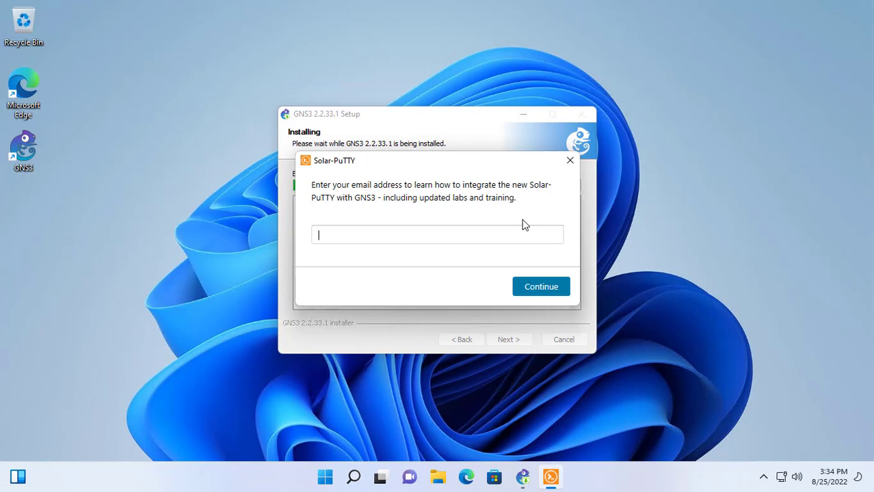
{"action": "key", "text": "ctrl+v"}
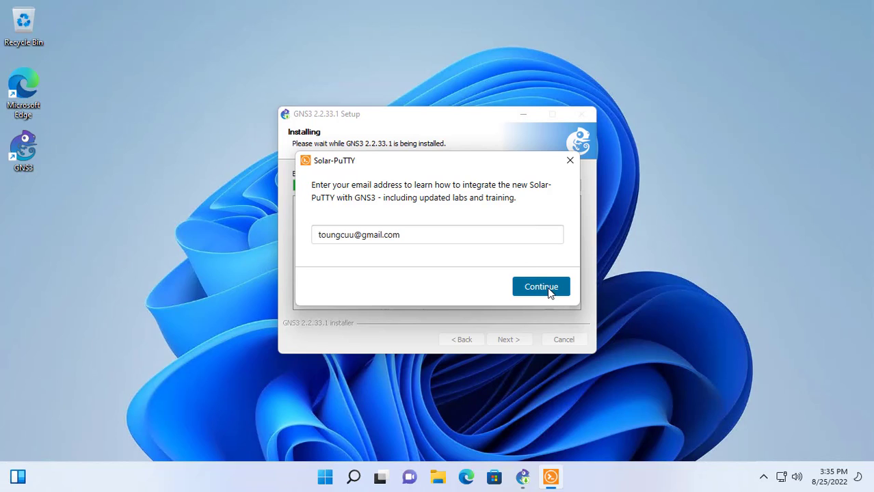
{"action": "left_click", "coordinate": [547, 287]}
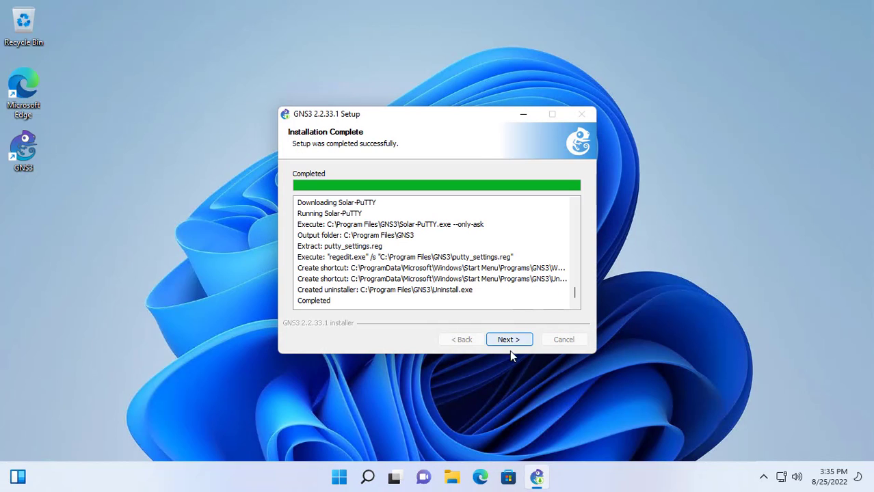
Skip the Solarwinds toolset offer and finish the GNS3 2.2.33.1 setup.
{"action": "left_click", "coordinate": [510, 339]}
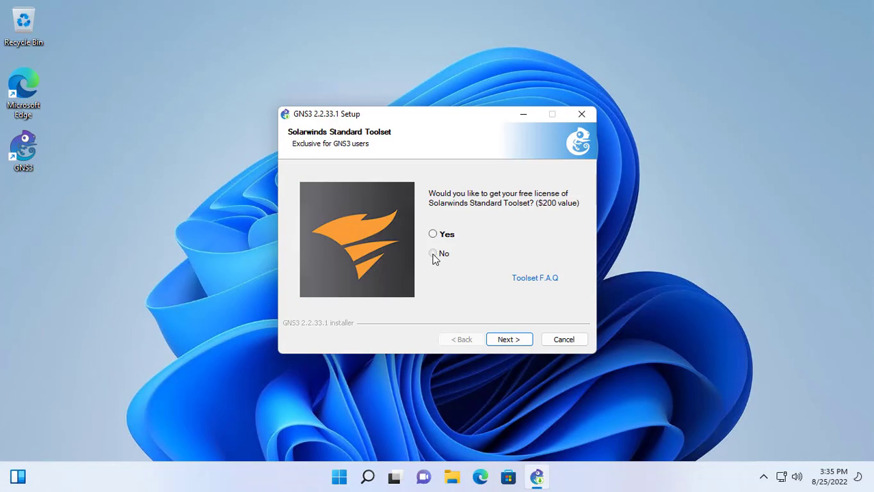
{"action": "left_click", "coordinate": [510, 338]}
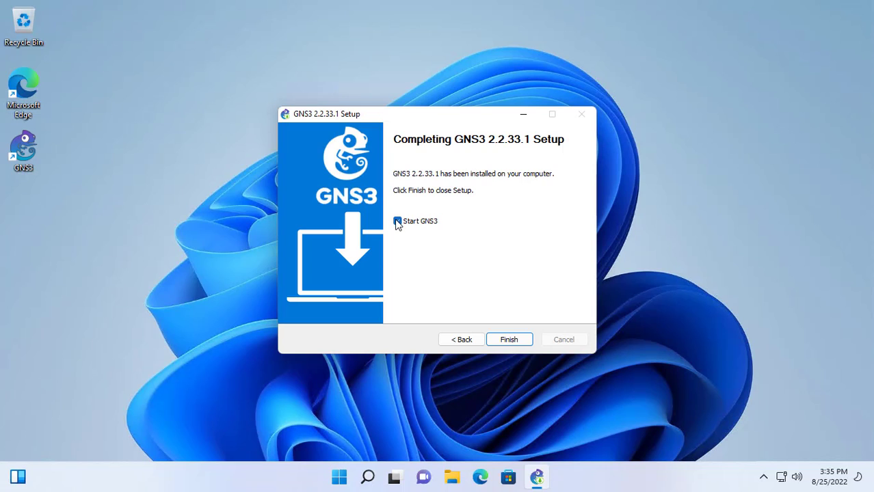
{"action": "left_click", "coordinate": [514, 340]}
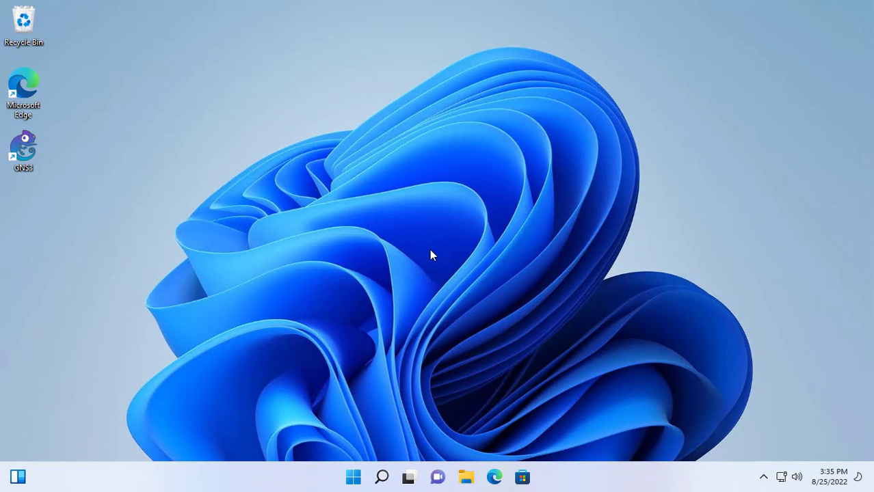
Go to the VMware Workstation Player product page and choose the free download.
{"action": "left_click", "coordinate": [494, 477]}
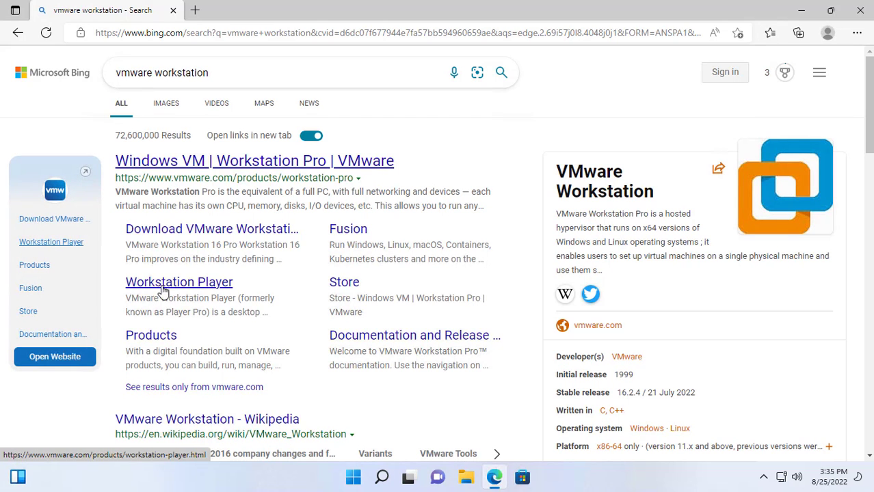
{"action": "left_click", "coordinate": [198, 290]}
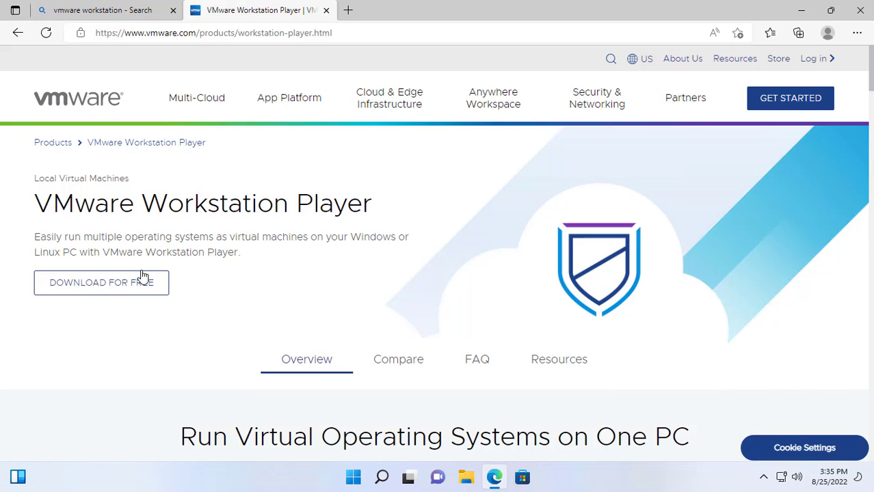
{"action": "left_click", "coordinate": [109, 289]}
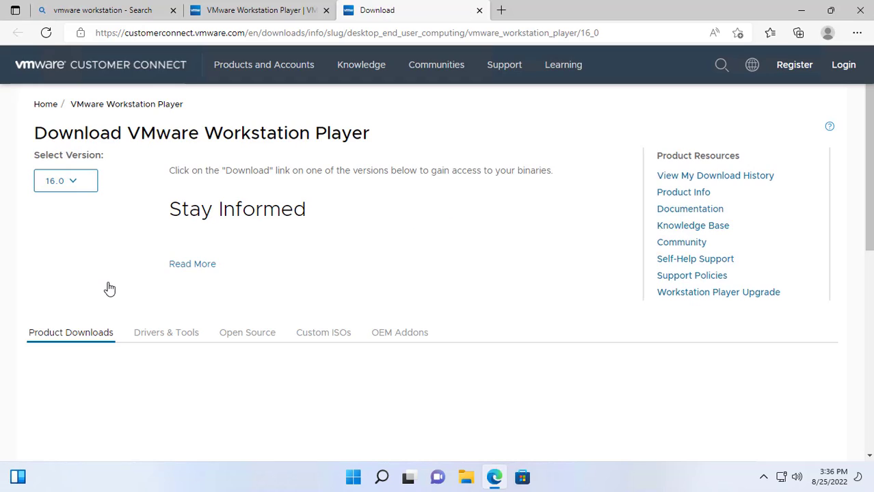
Download the Workstation Player 16.2.4 installer for Windows 64-bit.
{"action": "scroll", "coordinate": [109, 286], "scroll_direction": "down", "scroll_amount": 2}
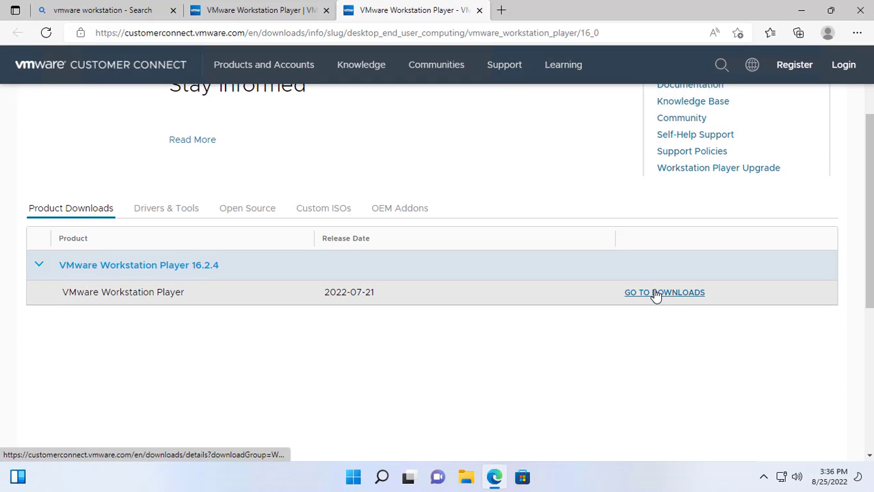
{"action": "left_click", "coordinate": [655, 295]}
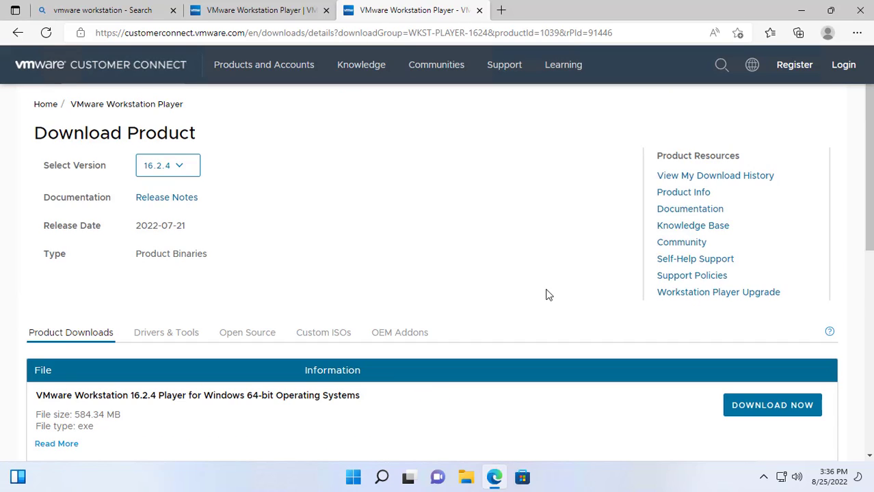
{"action": "scroll", "coordinate": [547, 293], "scroll_direction": "down", "scroll_amount": 2}
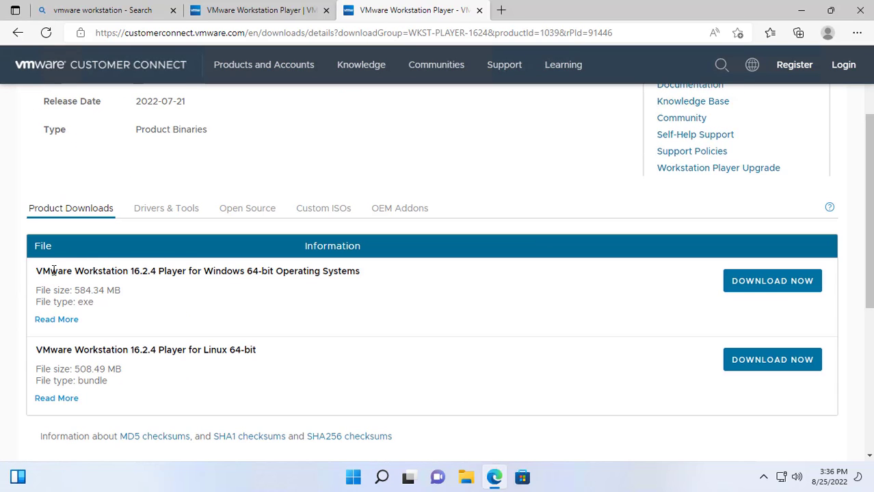
{"action": "left_click_drag", "start_coordinate": [36, 271], "coordinate": [383, 276]}
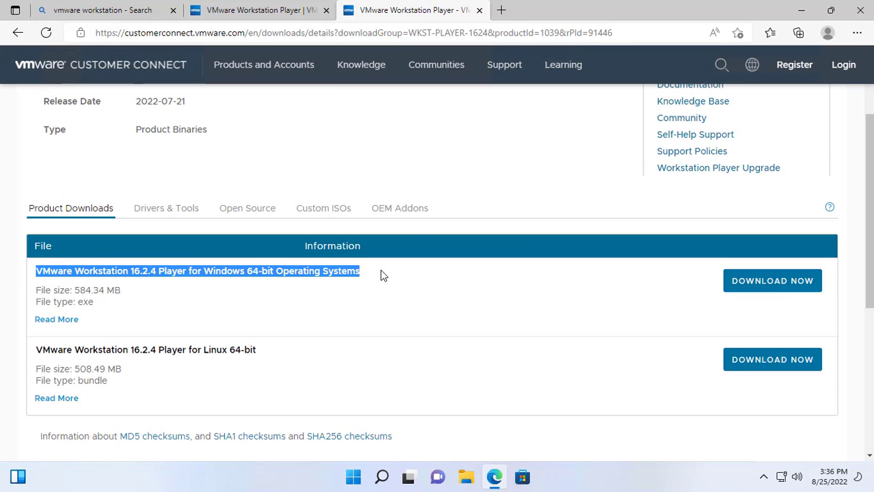
{"action": "left_click", "coordinate": [751, 286]}
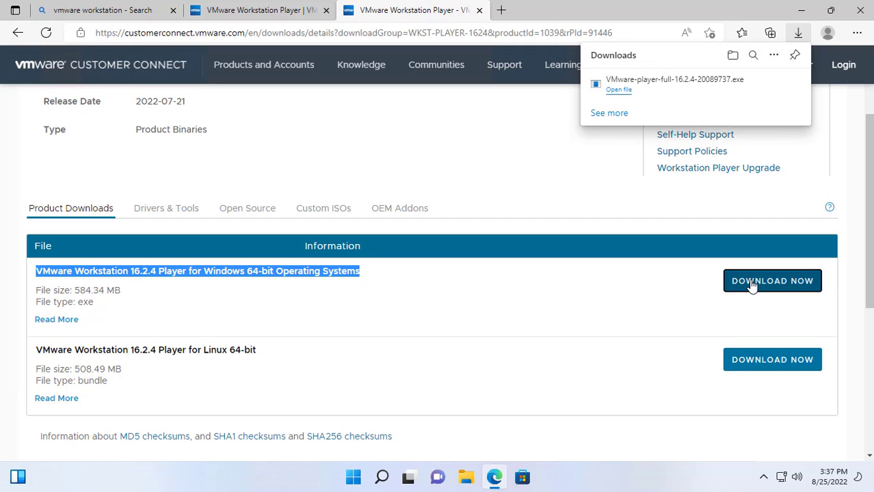
Run the VMware Player installer as administrator, close Edge, and accept the licence terms.
{"action": "left_click", "coordinate": [614, 95]}
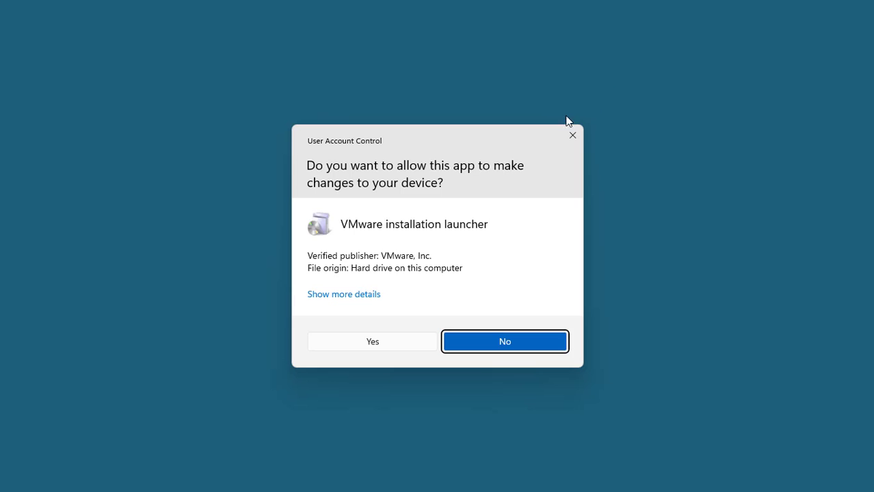
{"action": "left_click", "coordinate": [374, 346]}
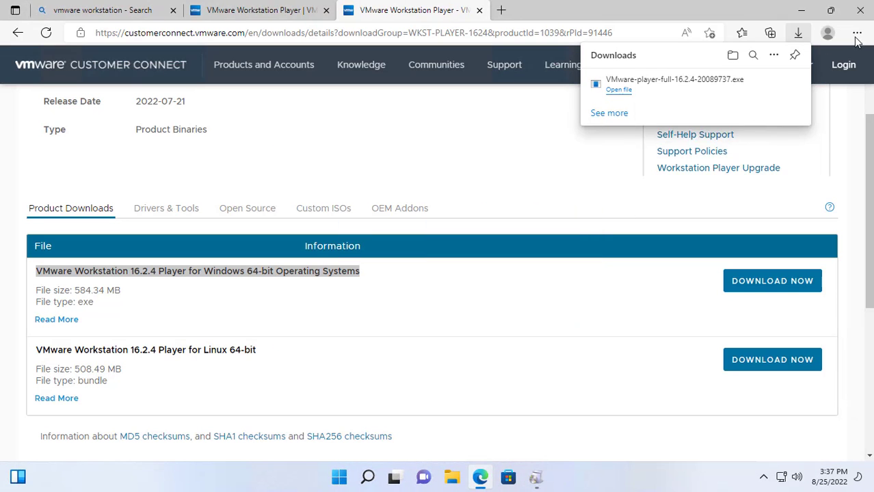
{"action": "left_click", "coordinate": [860, 11]}
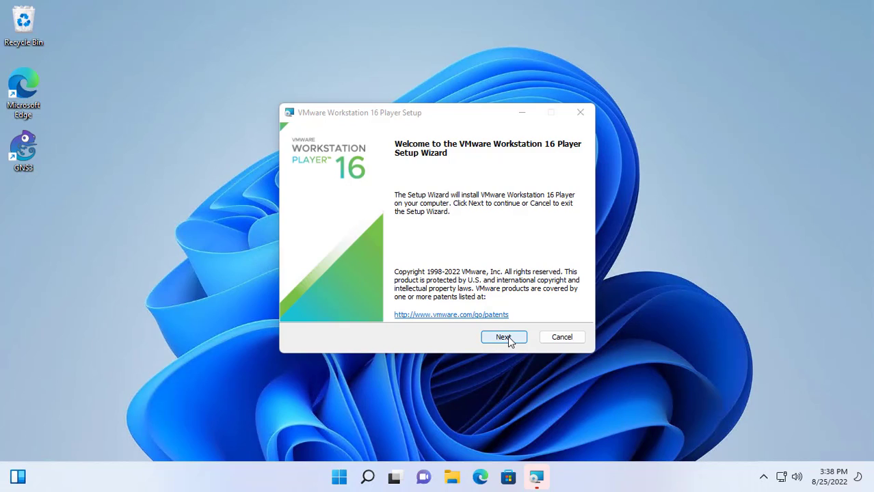
{"action": "left_click", "coordinate": [507, 337]}
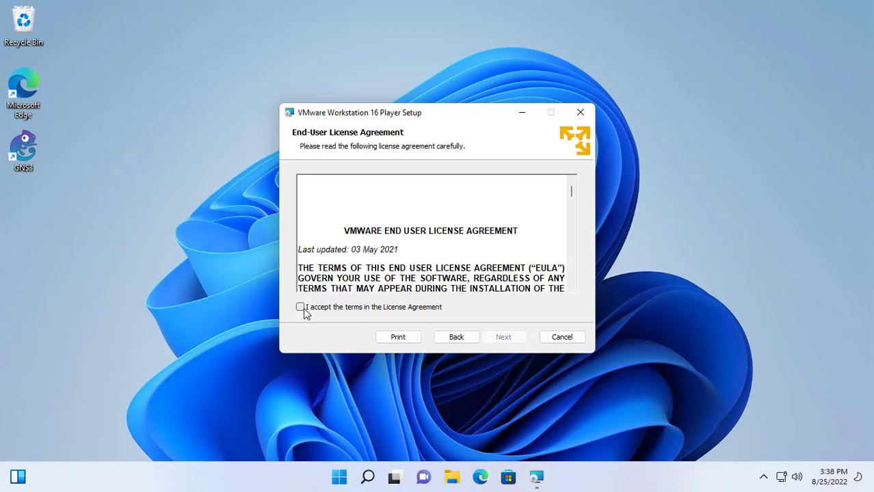
{"action": "left_click", "coordinate": [305, 309]}
Finish the VMware Player installation and launch it from the desktop icon.
{"action": "left_click", "coordinate": [502, 335]}
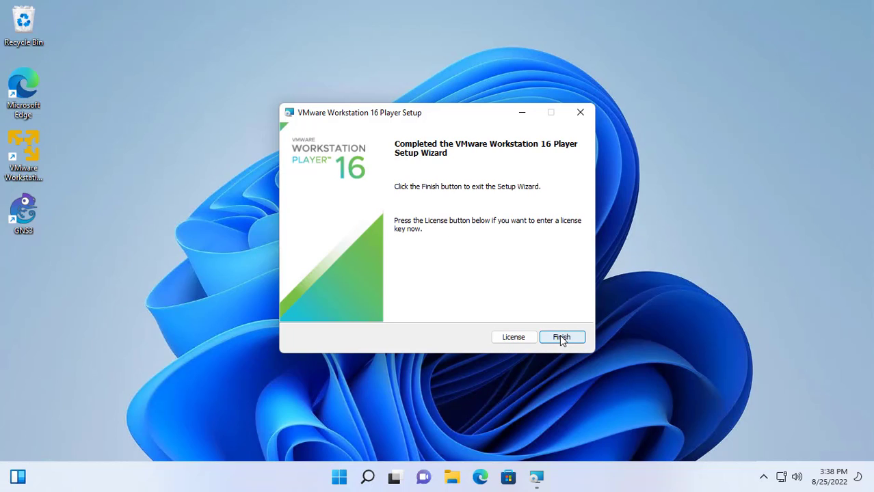
{"action": "left_click", "coordinate": [561, 336]}
{"action": "double_click", "coordinate": [29, 151]}
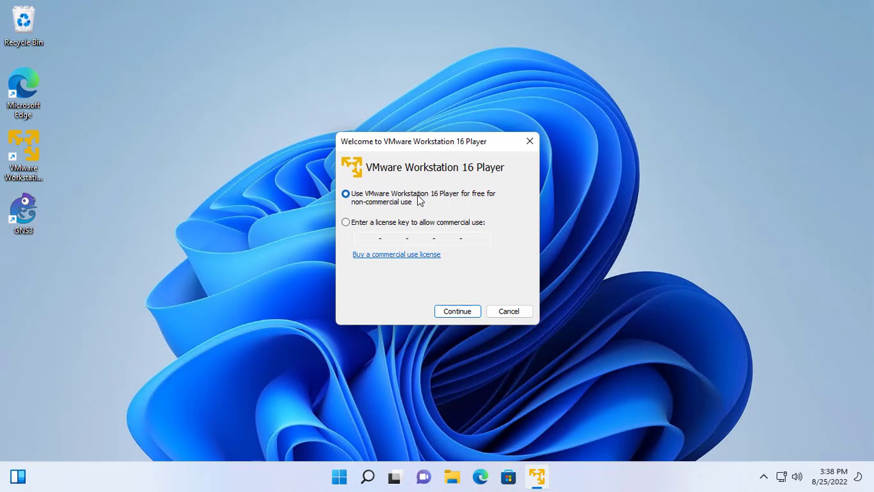
Choose free non-commercial use, minimize the player, and bring up File Explorer.
{"action": "left_click", "coordinate": [457, 312]}
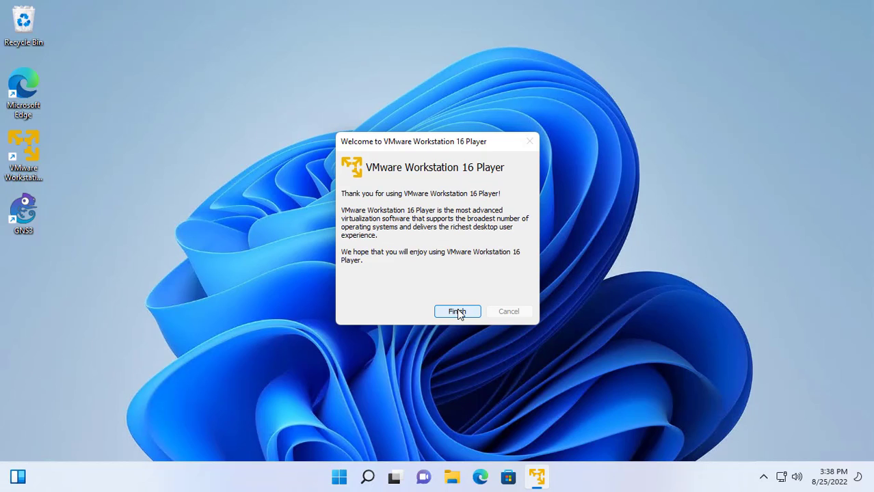
{"action": "left_click", "coordinate": [459, 312]}
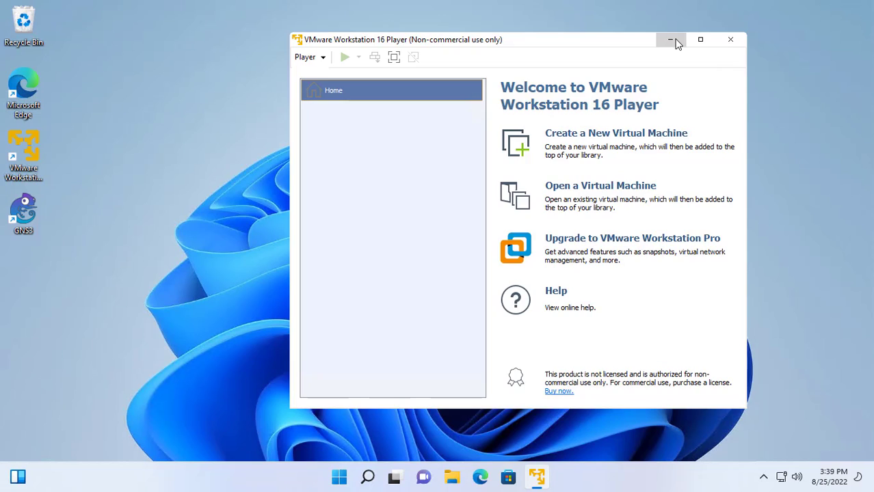
{"action": "left_click", "coordinate": [672, 40]}
{"action": "left_click", "coordinate": [462, 480]}
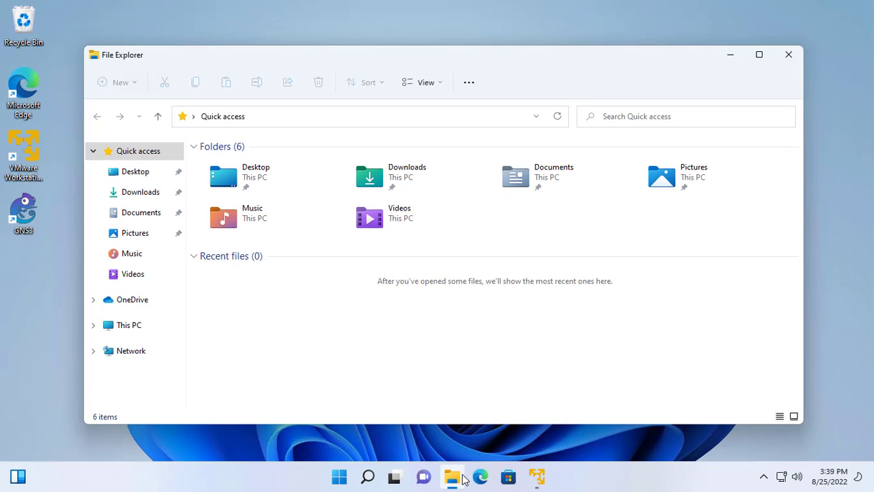
Extract the GNS3 VM zip in Downloads with Extract All and check the OVA file.
{"action": "left_click", "coordinate": [139, 195]}
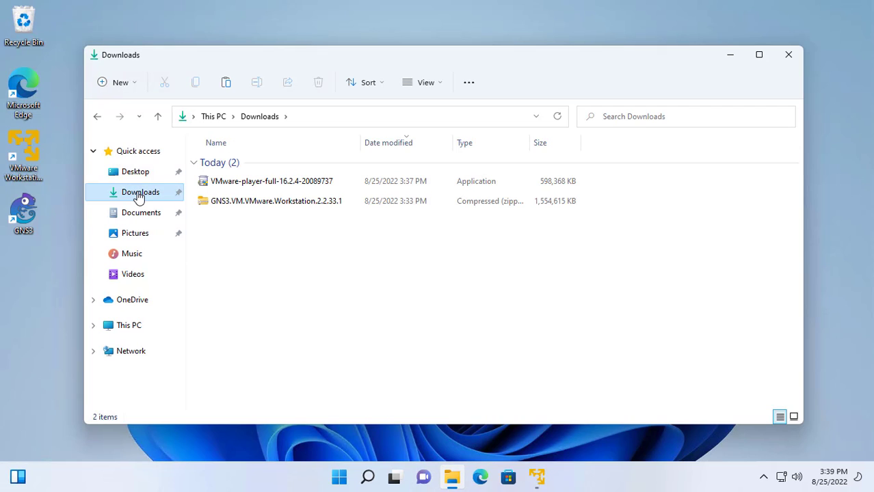
{"action": "left_click", "coordinate": [270, 202]}
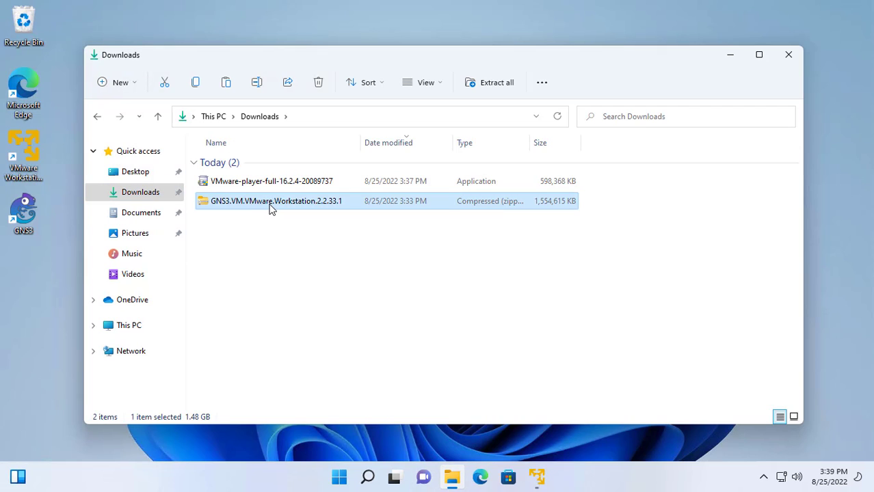
{"action": "right_click", "coordinate": [270, 202]}
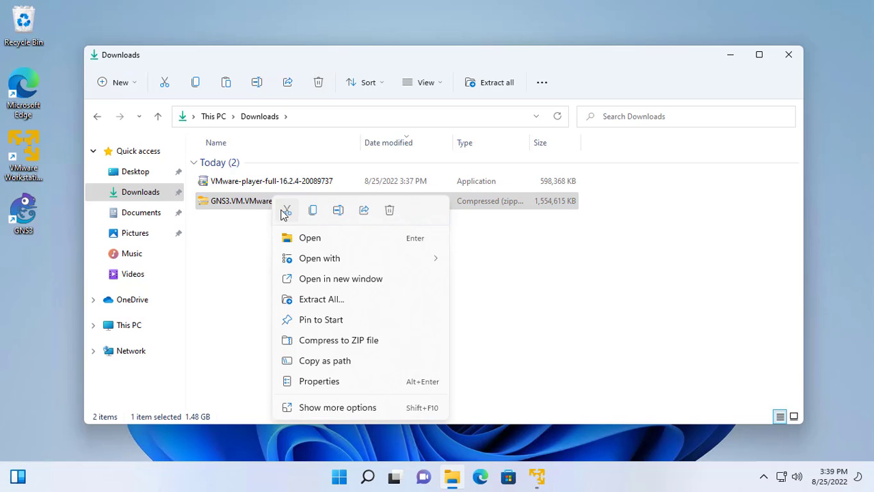
{"action": "left_click", "coordinate": [313, 301]}
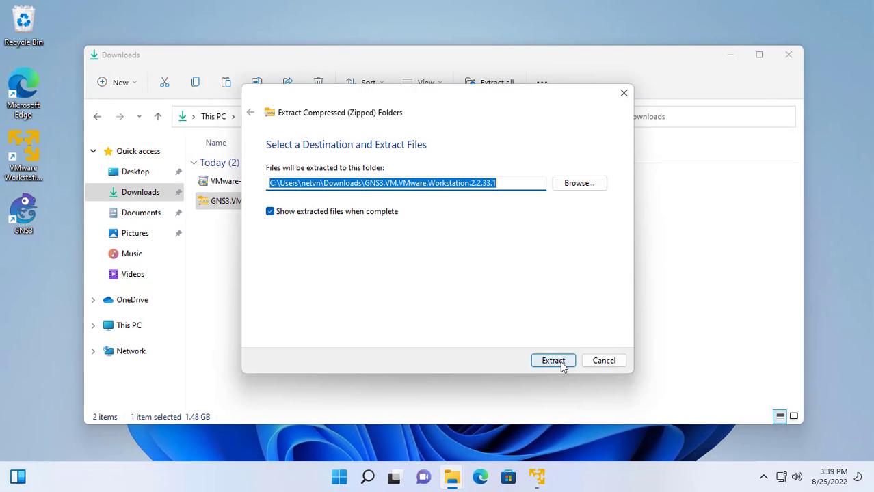
{"action": "left_click", "coordinate": [553, 361]}
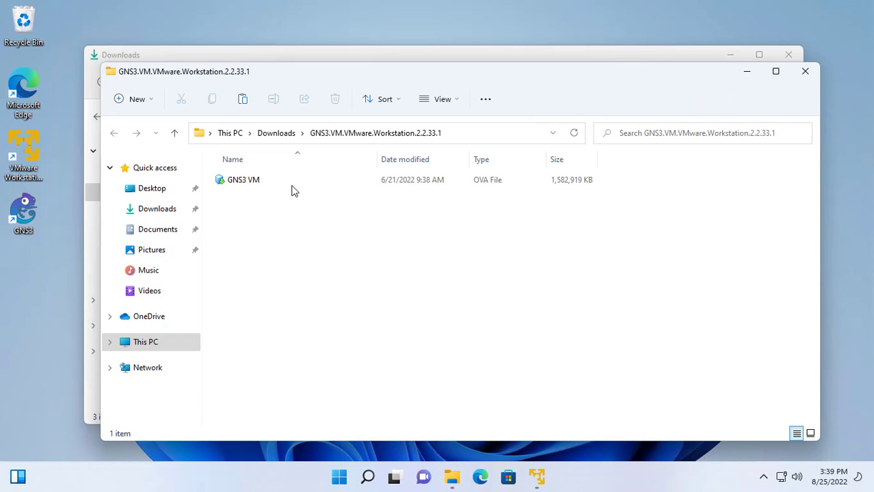
{"action": "left_click", "coordinate": [274, 185]}
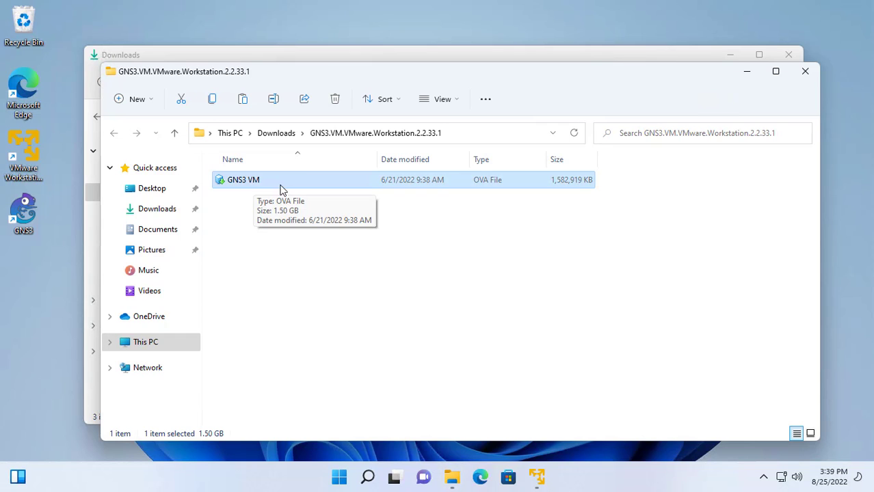
{"action": "left_click", "coordinate": [805, 71]}
Return to VMware Player and browse Downloads to open an existing virtual machine.
{"action": "left_click", "coordinate": [788, 55]}
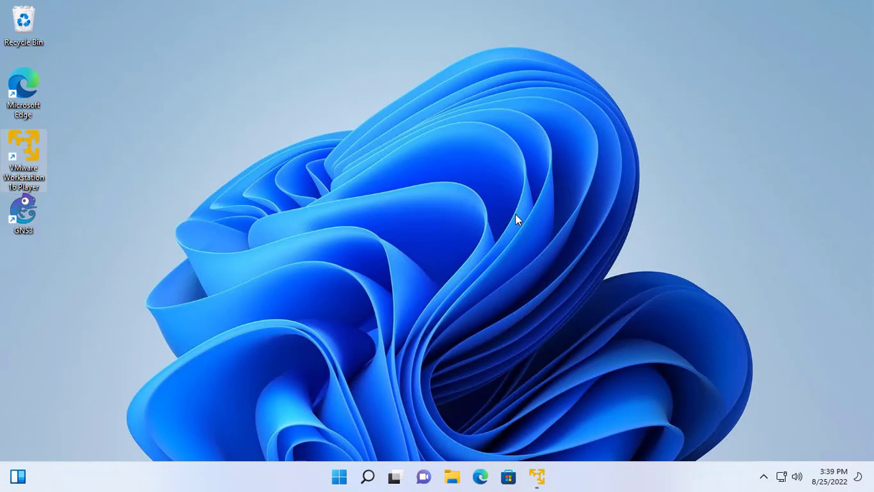
{"action": "left_click", "coordinate": [537, 471]}
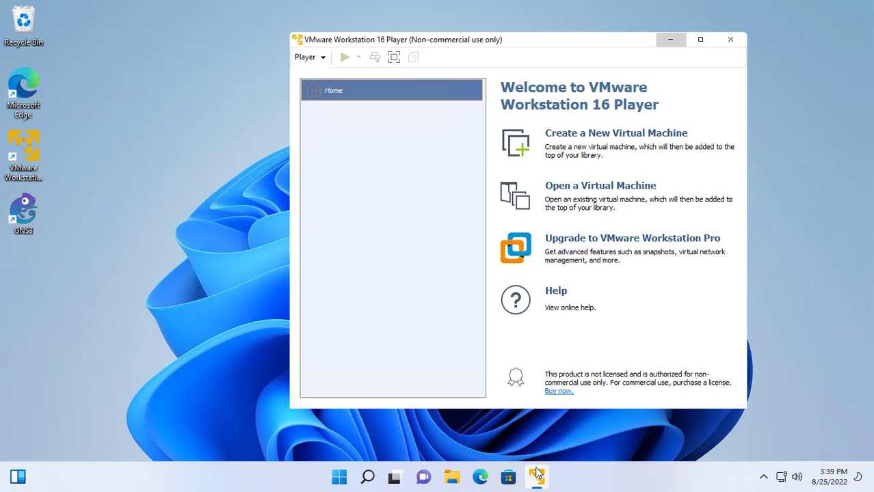
{"action": "left_click", "coordinate": [593, 189]}
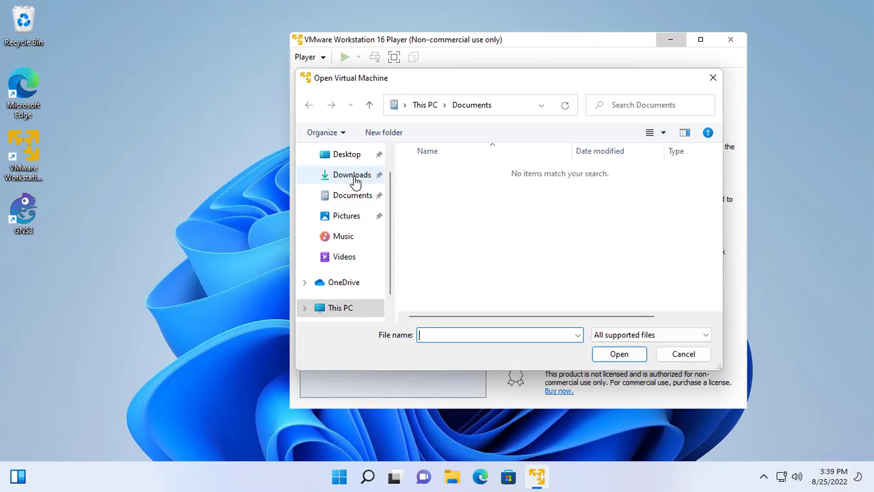
{"action": "left_click", "coordinate": [356, 179]}
Select the GNS3 VM OVA in the GNS3.VM folder and import it named GNS3.
{"action": "double_click", "coordinate": [437, 190]}
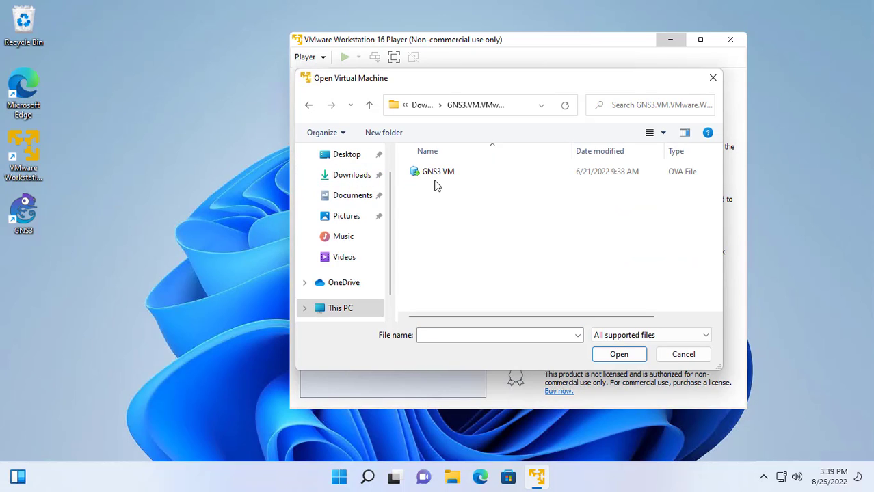
{"action": "left_click", "coordinate": [439, 175]}
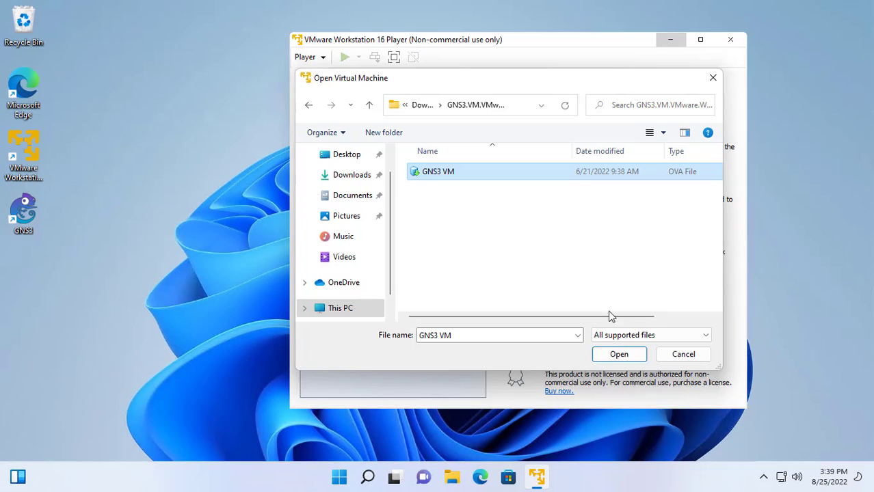
{"action": "left_click", "coordinate": [616, 355]}
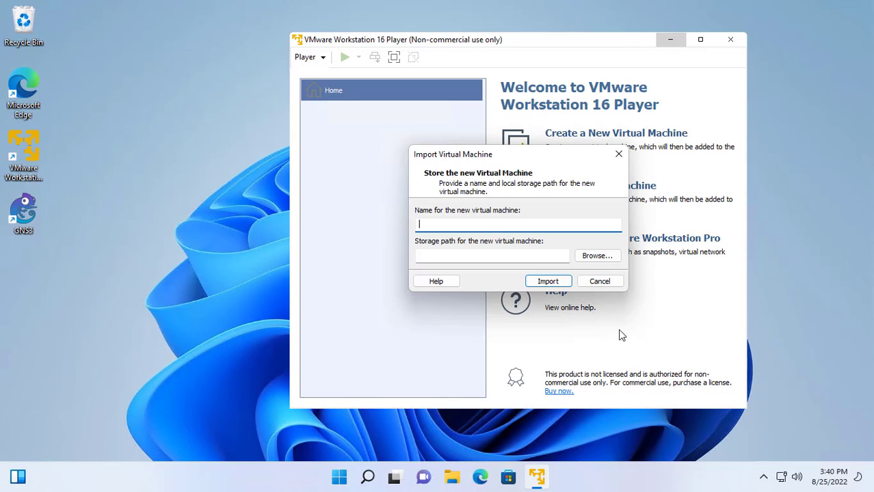
{"action": "type", "text": "GNS3"}
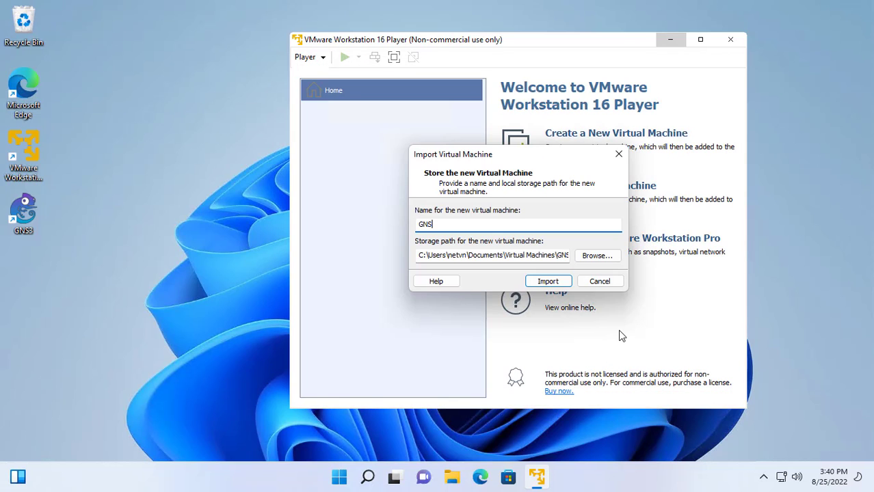
{"action": "left_click", "coordinate": [544, 283]}
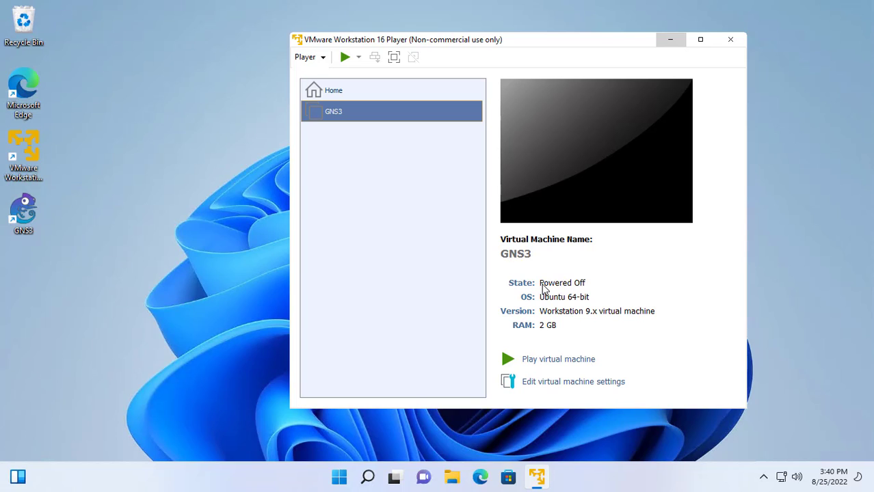
Set the GNS3 VM to 8192 MB memory, 4 processor cores and bridged networking, then close VMware Player.
{"action": "left_click", "coordinate": [700, 39]}
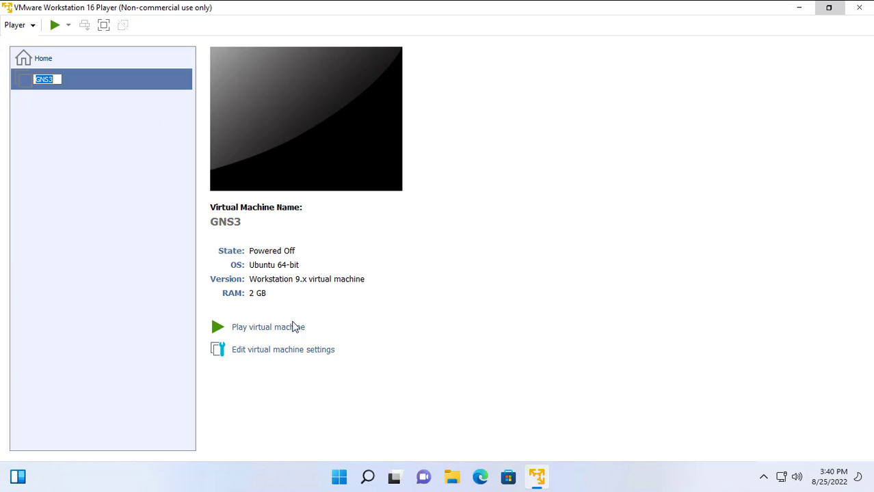
{"action": "left_click", "coordinate": [276, 352]}
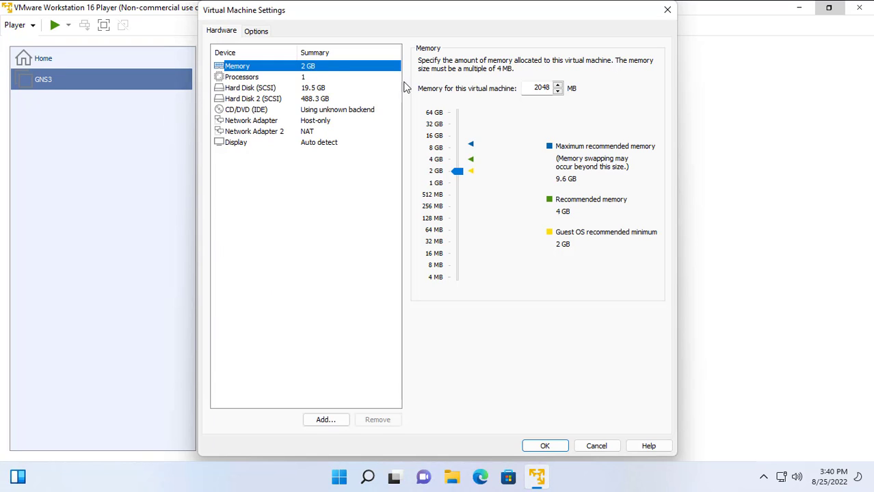
{"action": "left_click_drag", "start_coordinate": [536, 90], "coordinate": [597, 86]}
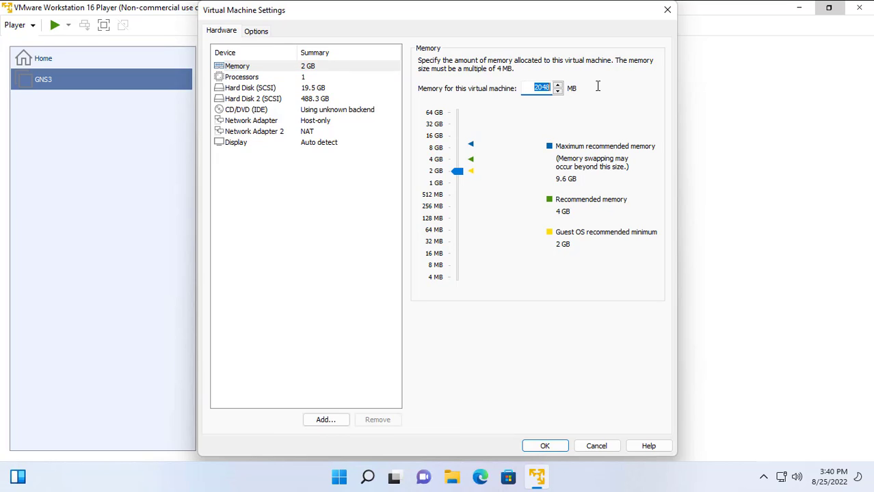
{"action": "left_click_drag", "start_coordinate": [457, 171], "coordinate": [457, 154]}
{"action": "left_click", "coordinate": [292, 79]}
{"action": "left_click", "coordinate": [553, 63]}
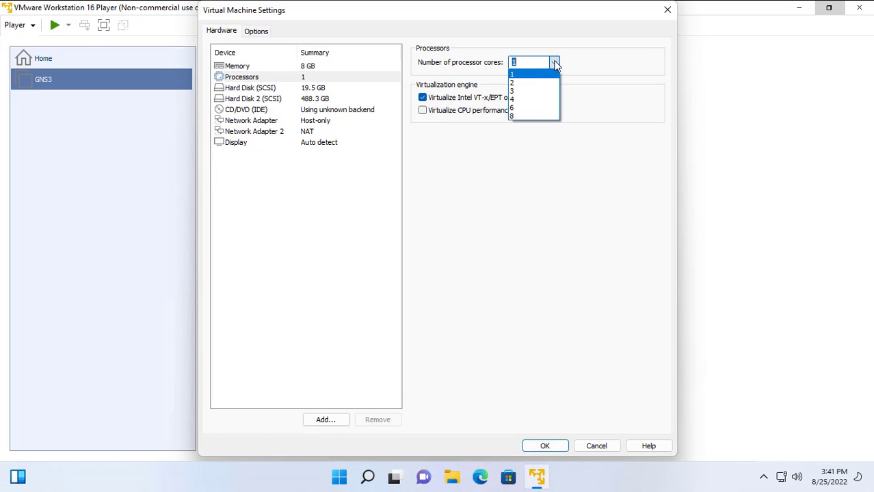
{"action": "left_click", "coordinate": [538, 101]}
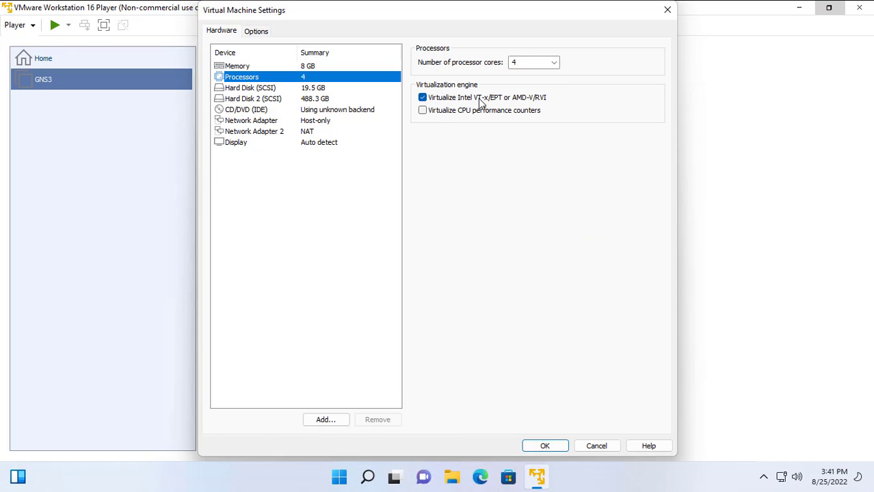
{"action": "left_click", "coordinate": [317, 122]}
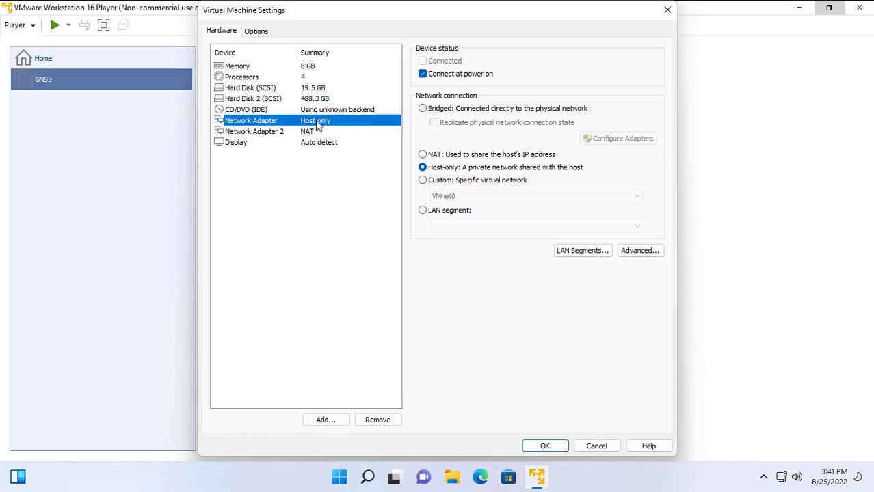
{"action": "left_click", "coordinate": [458, 111]}
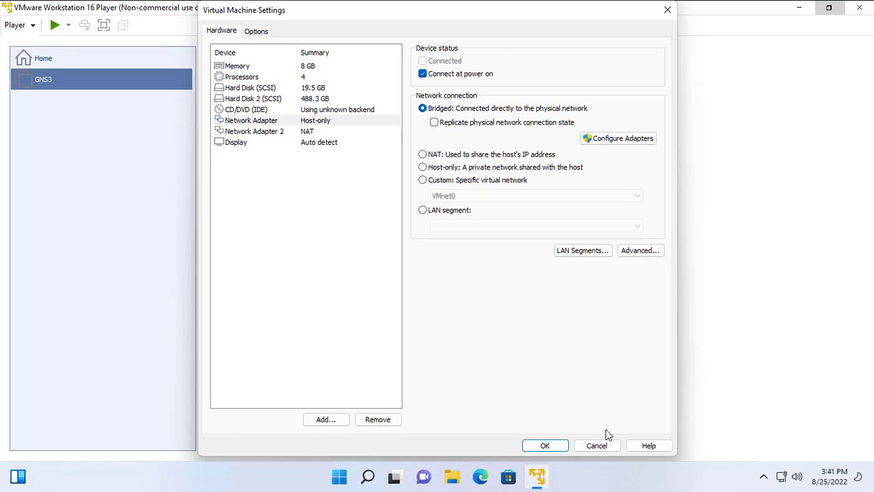
{"action": "left_click", "coordinate": [559, 451]}
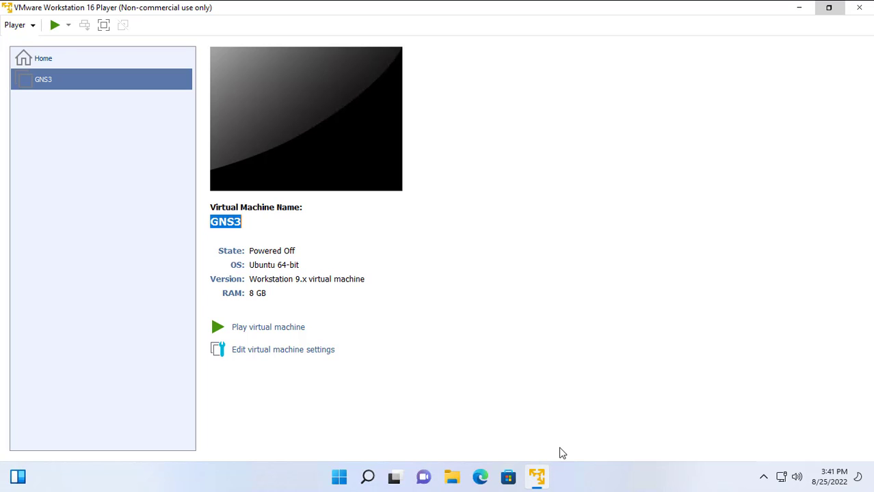
{"action": "left_click", "coordinate": [861, 15]}
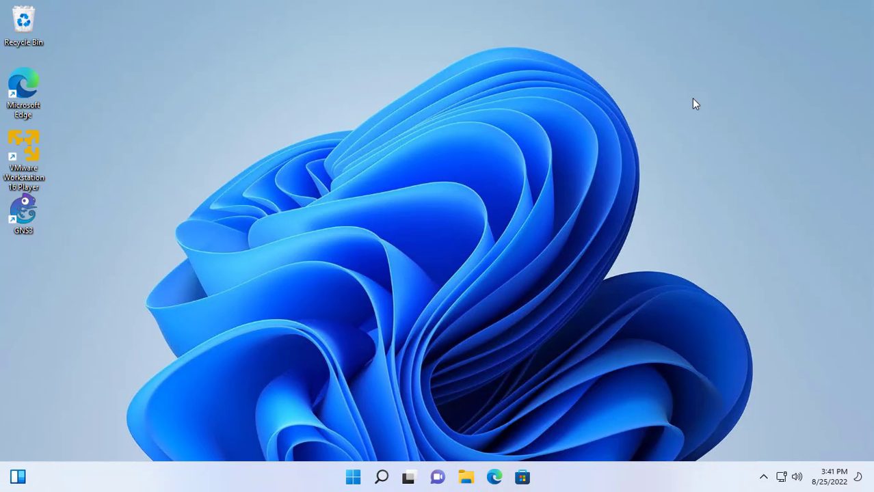
Start GNS3 and take the Setup Wizard past the Server and Local server pages to GNS3 VM.
{"action": "double_click", "coordinate": [28, 214]}
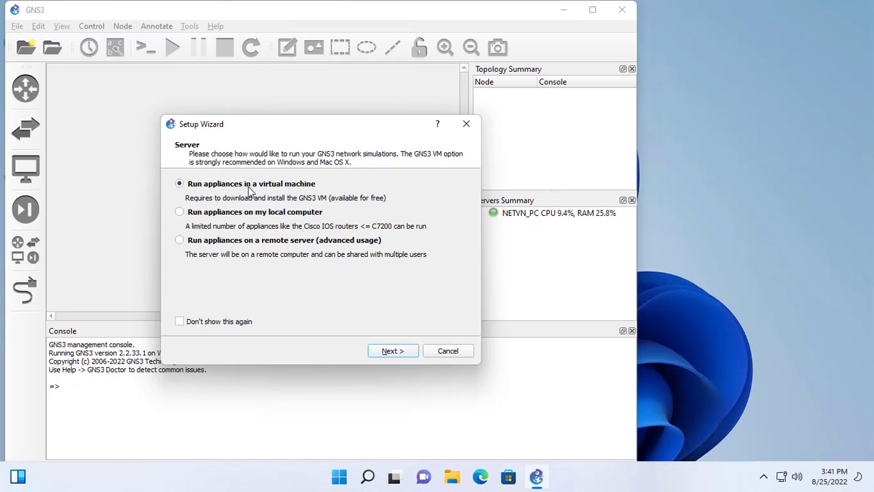
{"action": "left_click", "coordinate": [392, 353]}
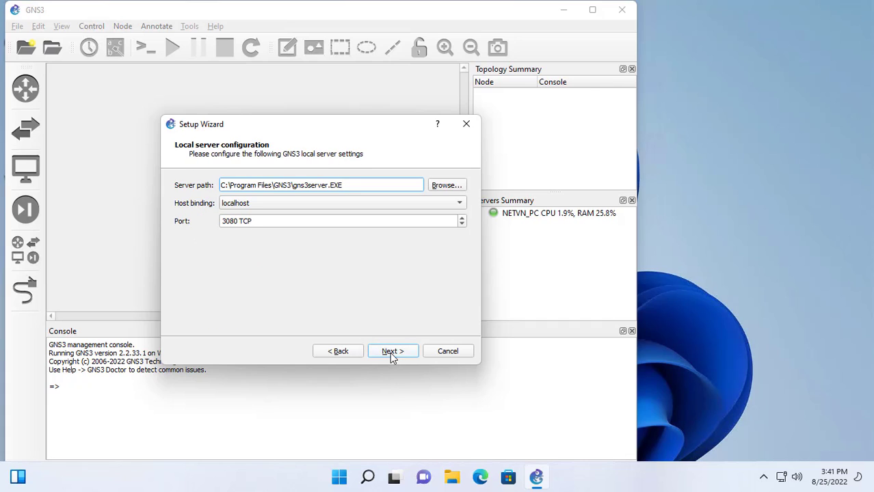
{"action": "left_click", "coordinate": [396, 352]}
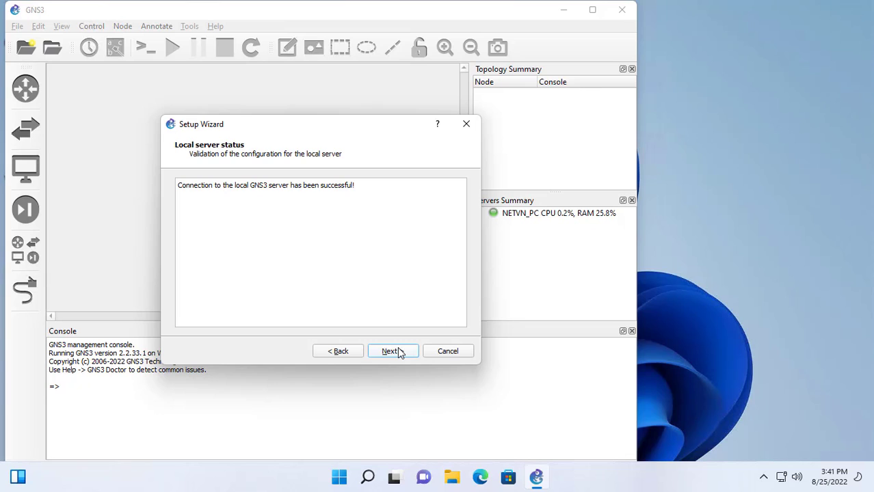
{"action": "left_click", "coordinate": [399, 352]}
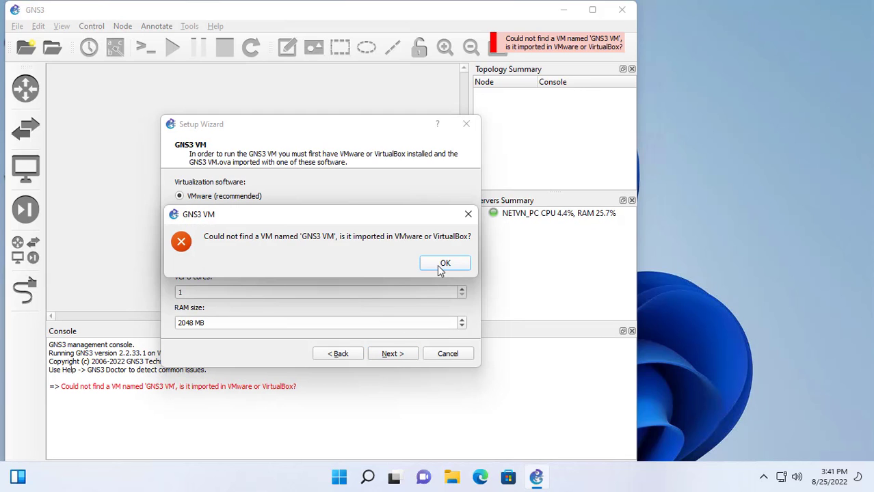
Select VM name GNS3 with 4 vCPU cores and 8192 MB RAM, and continue to the summary.
{"action": "left_click", "coordinate": [439, 265]}
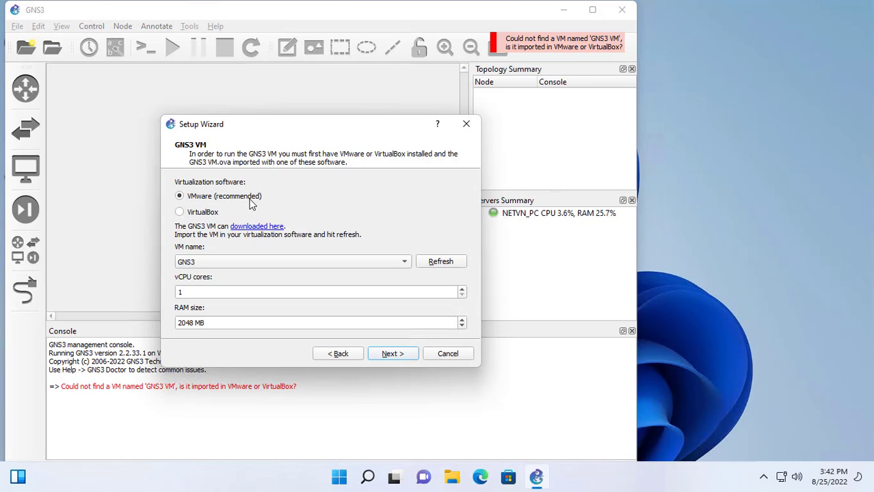
{"action": "left_click", "coordinate": [405, 267]}
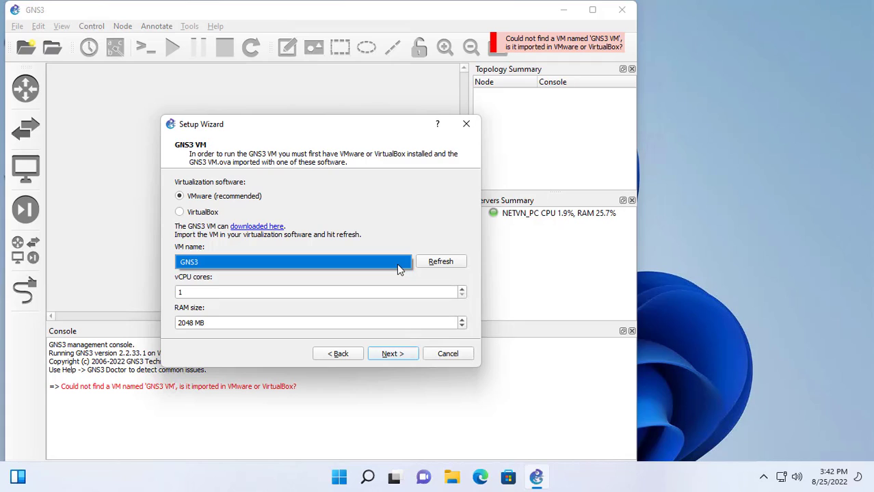
{"action": "left_click", "coordinate": [400, 268]}
{"action": "left_click", "coordinate": [463, 290]}
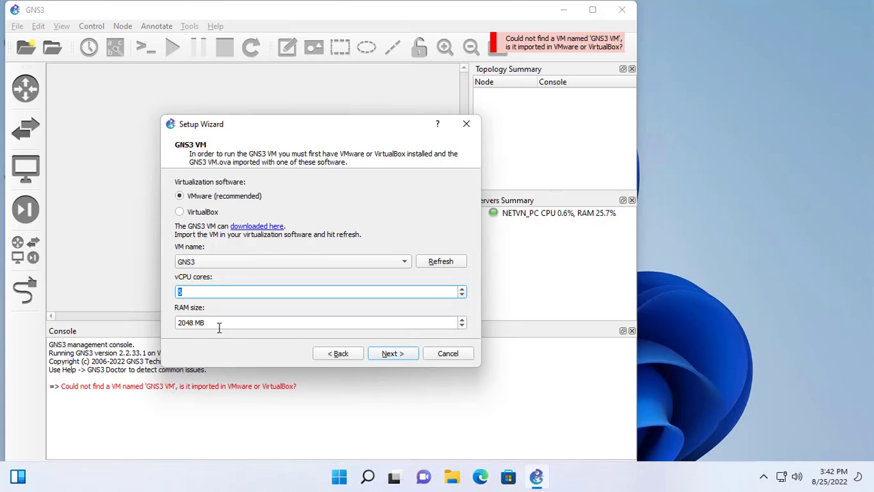
{"action": "left_click", "coordinate": [461, 321]}
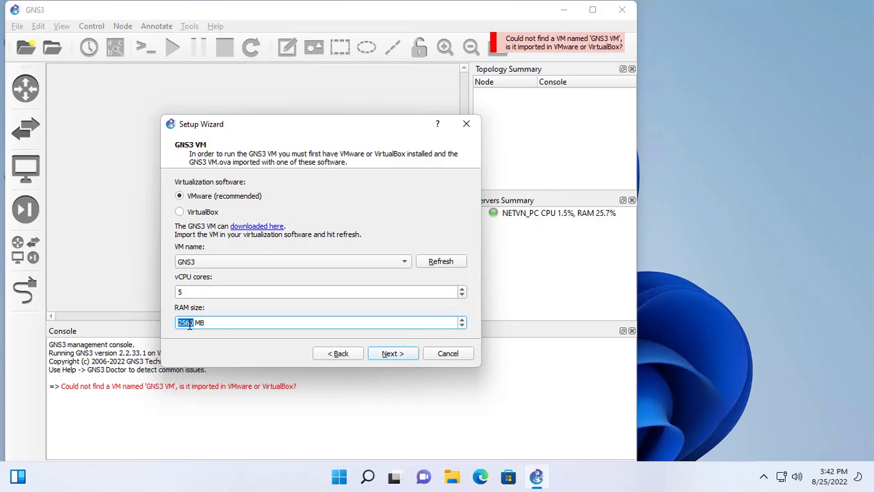
{"action": "type", "text": "819"}
{"action": "key", "text": "Tab"}
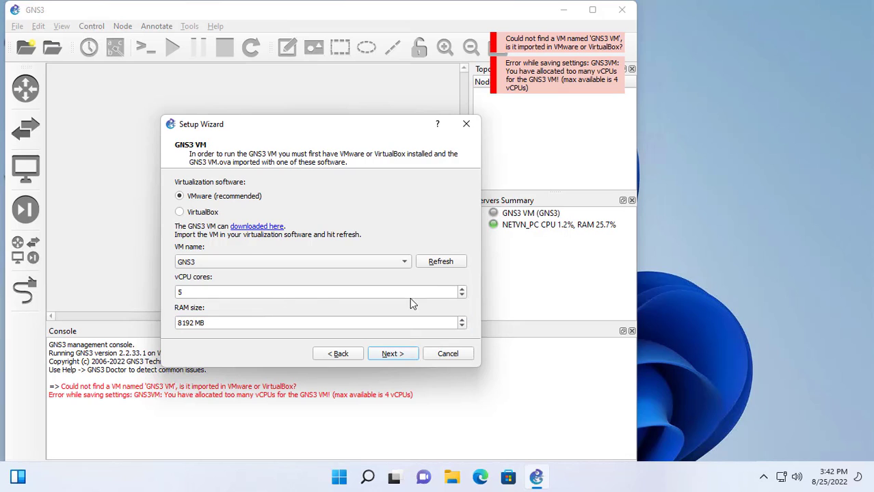
{"action": "left_click", "coordinate": [462, 297]}
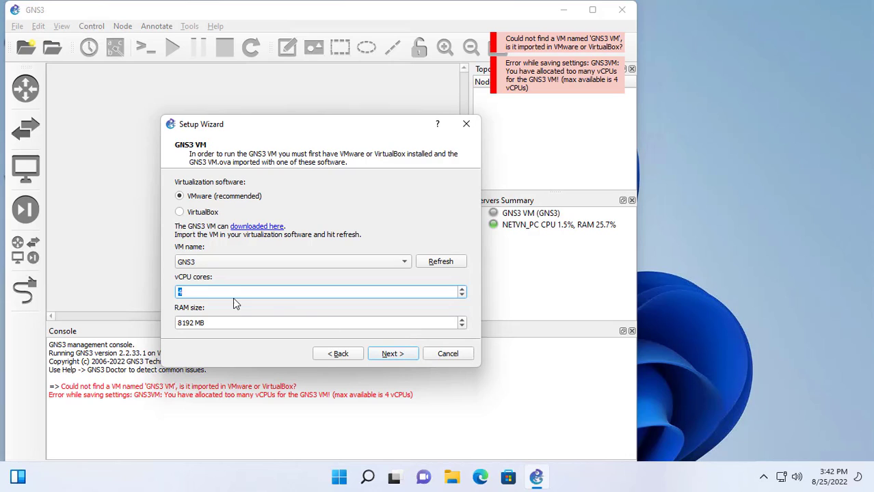
{"action": "left_click", "coordinate": [393, 353]}
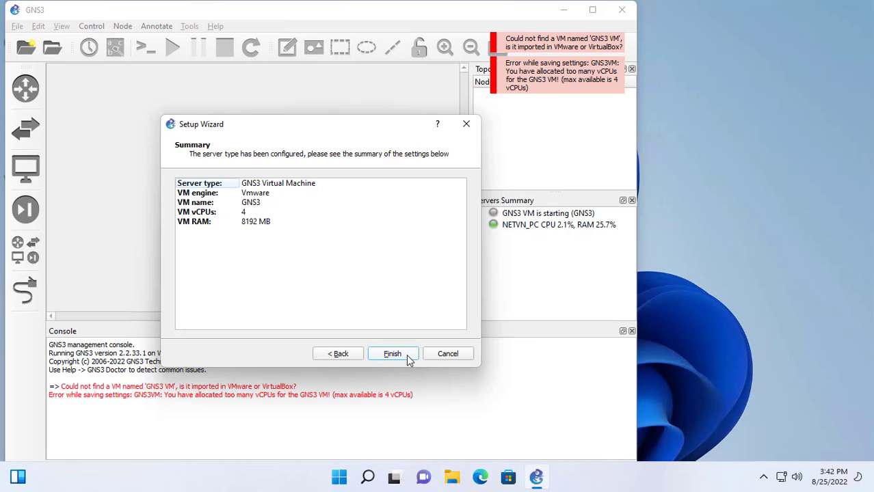
Finish the wizard so the GNS3 VM boots, minimizing its VMware console window.
{"action": "left_click", "coordinate": [404, 356]}
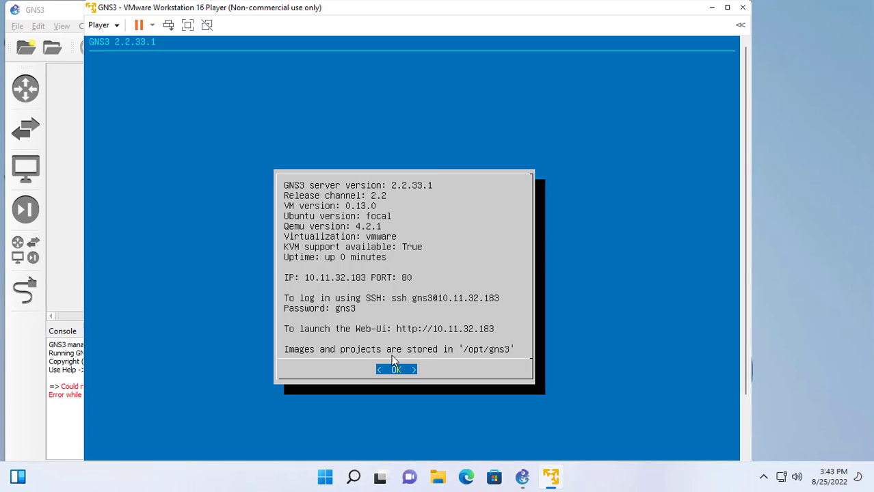
{"action": "left_click", "coordinate": [711, 12]}
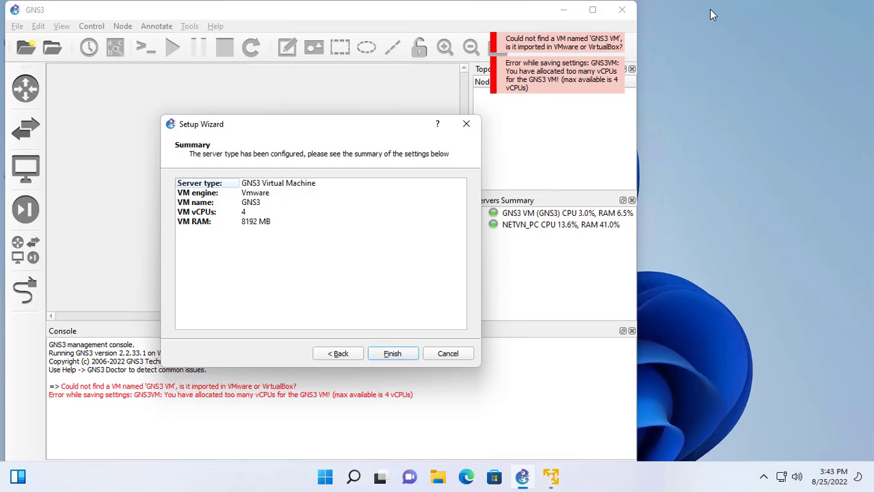
{"action": "left_click", "coordinate": [392, 354]}
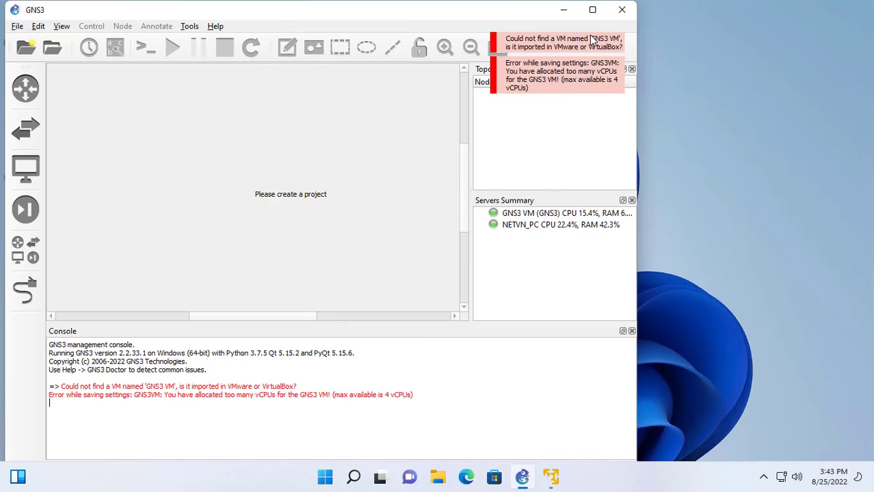
Maximize the GNS3 window and close the Console panel.
{"action": "left_click", "coordinate": [593, 12]}
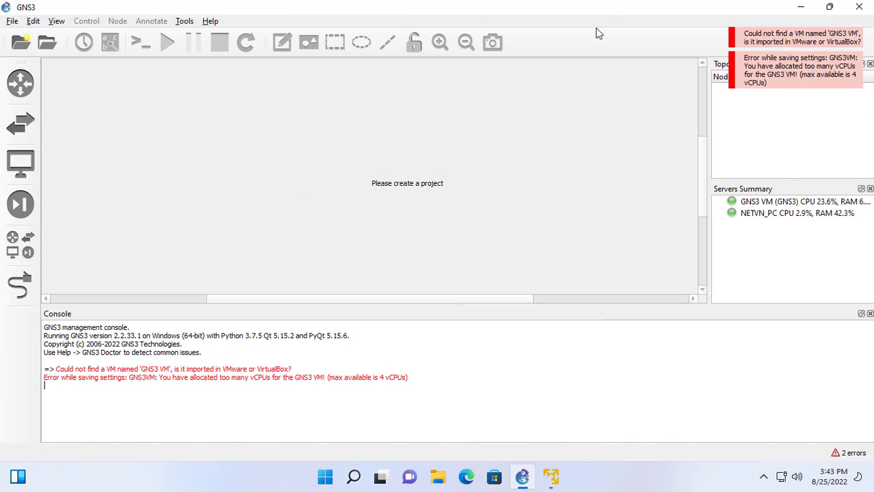
{"action": "left_click", "coordinate": [756, 205]}
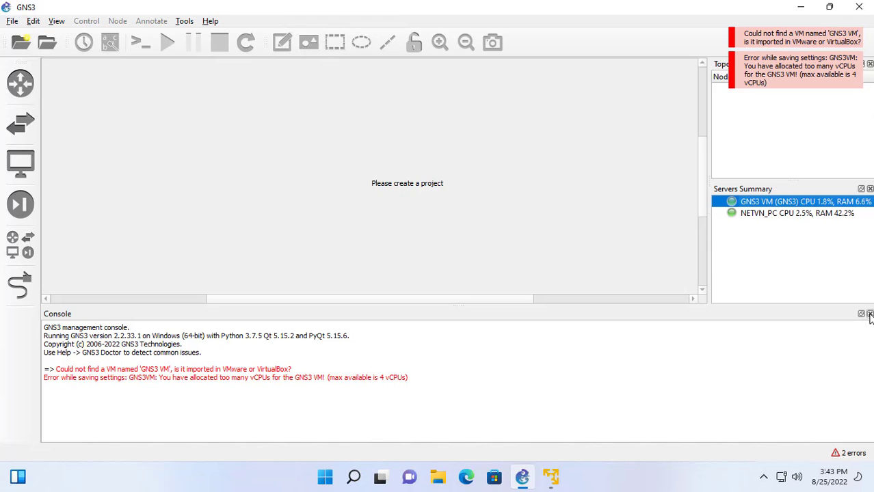
{"action": "left_click", "coordinate": [870, 314]}
Create a new blank project named 'test'.
{"action": "left_click", "coordinate": [12, 21]}
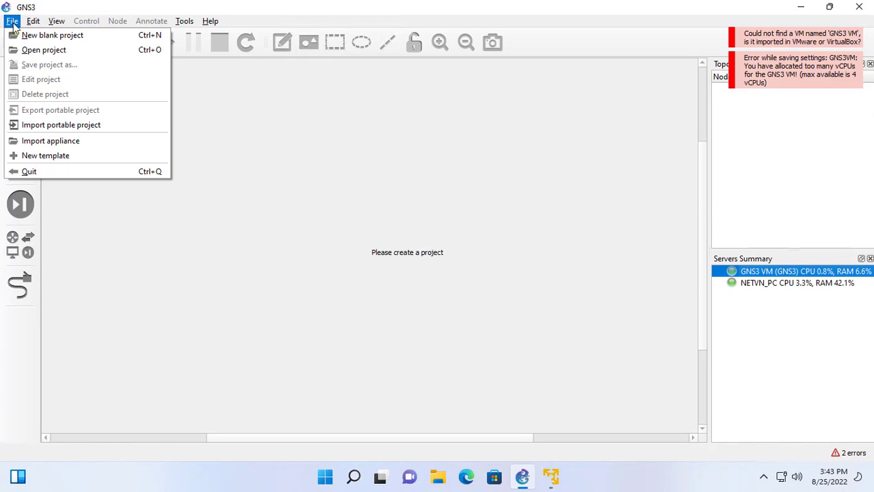
{"action": "left_click", "coordinate": [35, 41]}
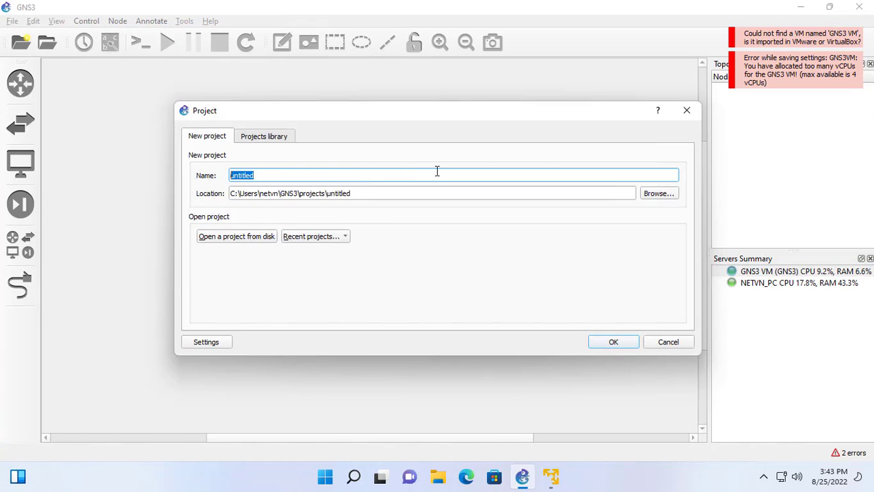
{"action": "type", "text": "test"}
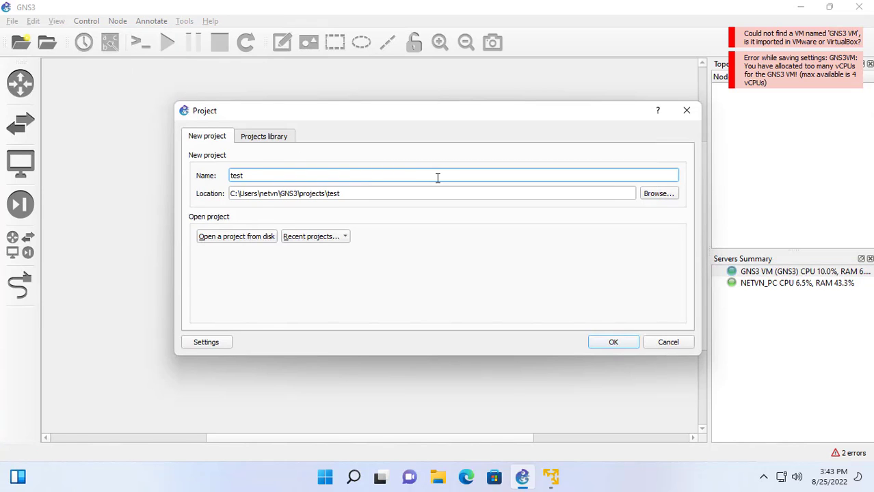
{"action": "left_click", "coordinate": [614, 346]}
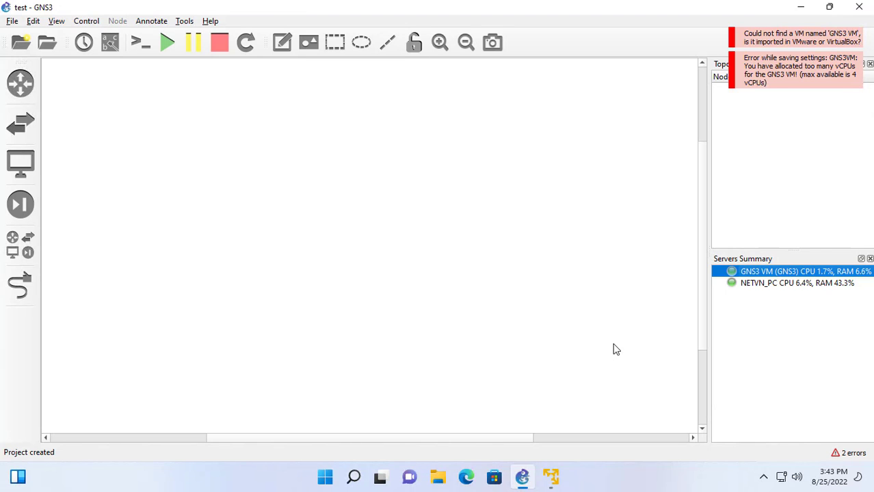
Browse the Routers, Switches, End devices, Security and All devices lists, then start a new template.
{"action": "left_click", "coordinate": [30, 91]}
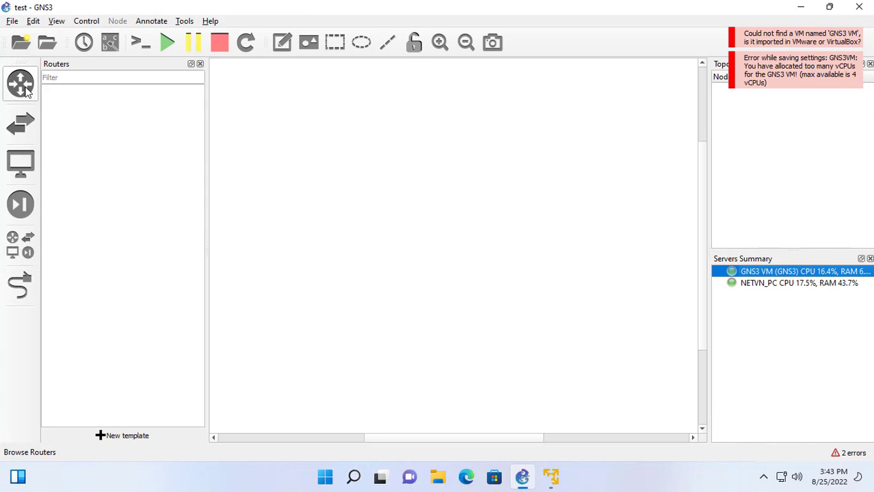
{"action": "left_click", "coordinate": [22, 123]}
{"action": "left_click", "coordinate": [20, 168]}
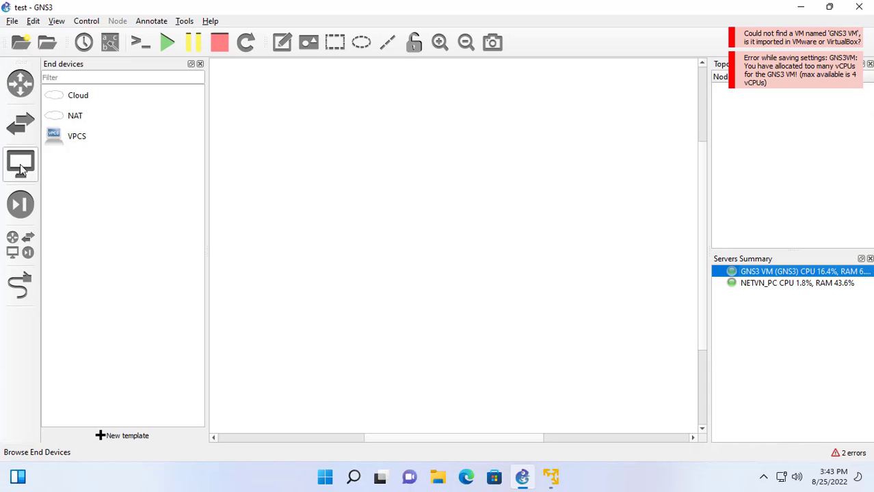
{"action": "left_click", "coordinate": [19, 204]}
{"action": "left_click", "coordinate": [16, 243]}
{"action": "left_click", "coordinate": [19, 286]}
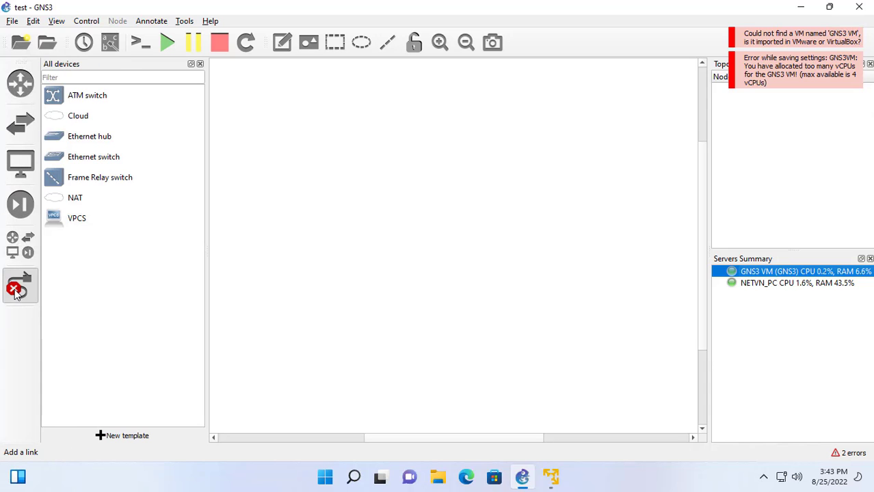
{"action": "left_click", "coordinate": [20, 246]}
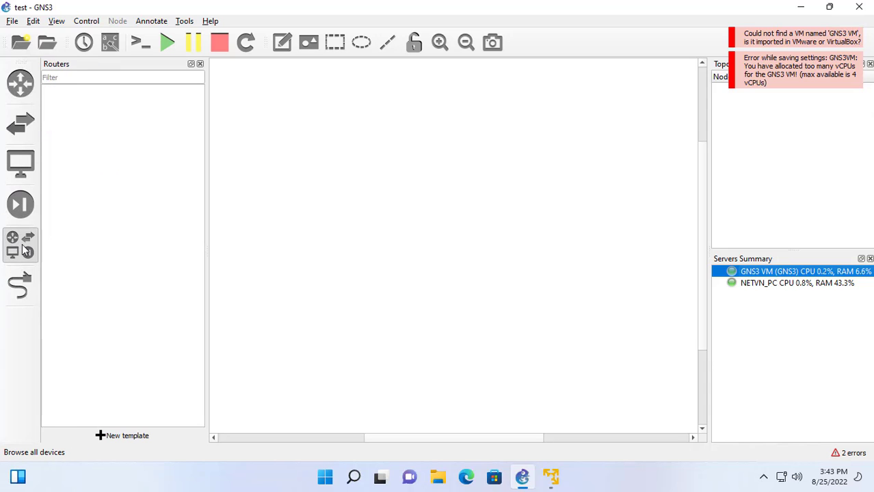
{"action": "left_click", "coordinate": [121, 437]}
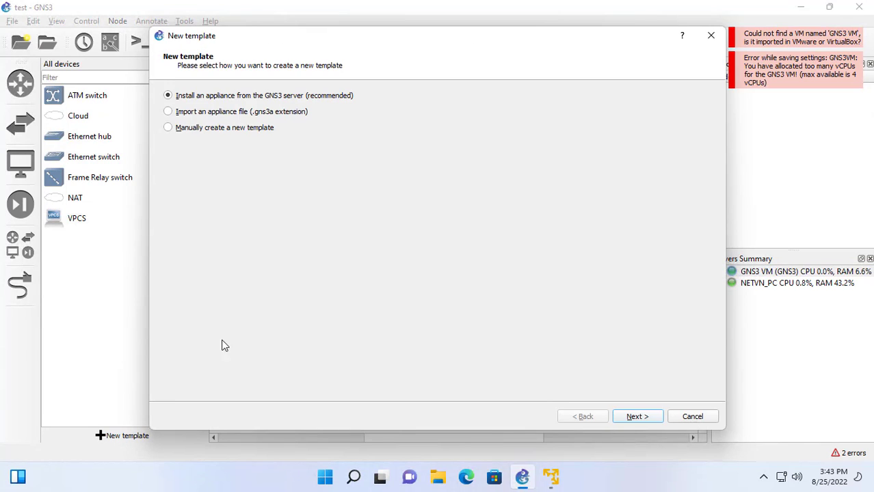
Switch to the server appliances list and look through the Firewalls, Guests, Routers and Switches categories.
{"action": "left_click", "coordinate": [635, 418]}
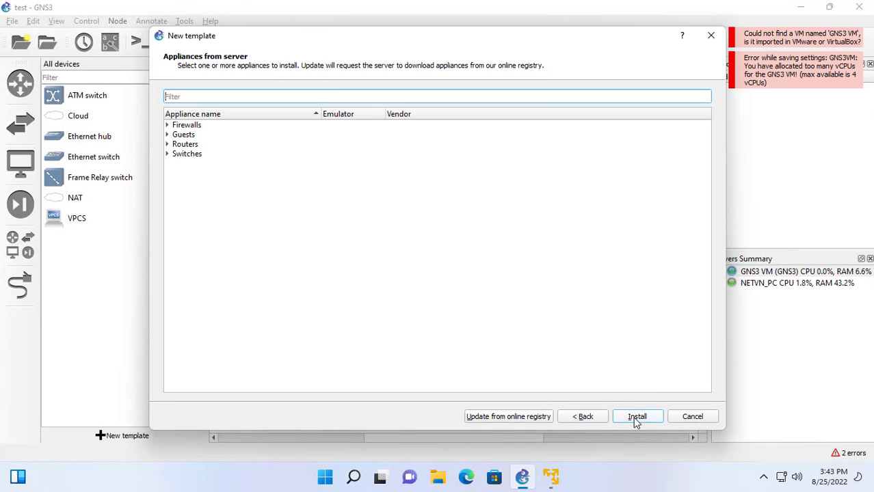
{"action": "double_click", "coordinate": [197, 128]}
{"action": "double_click", "coordinate": [198, 128]}
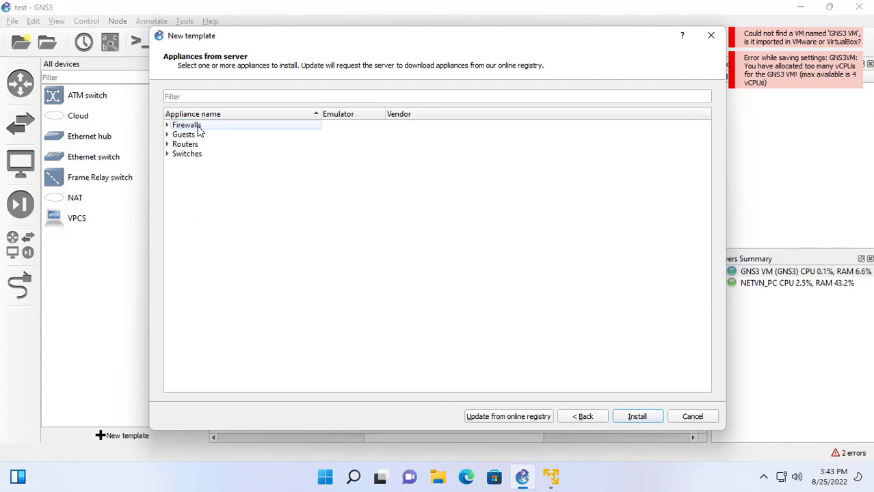
{"action": "double_click", "coordinate": [192, 135]}
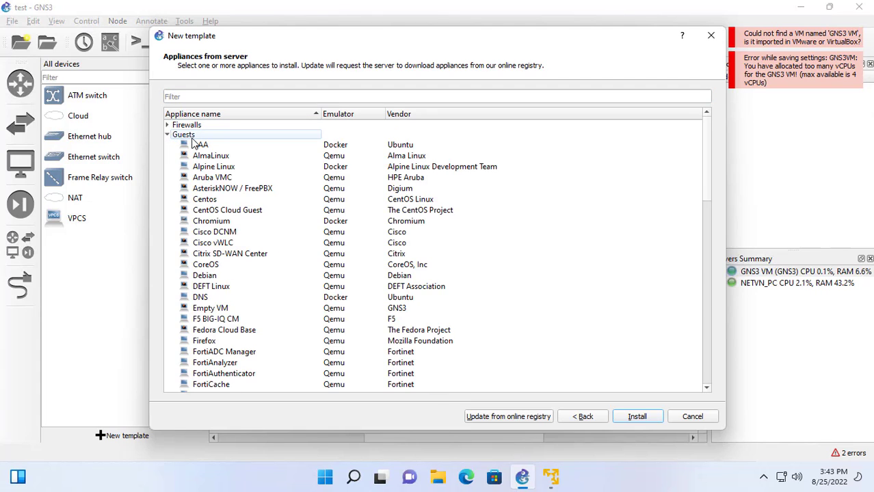
{"action": "double_click", "coordinate": [193, 136]}
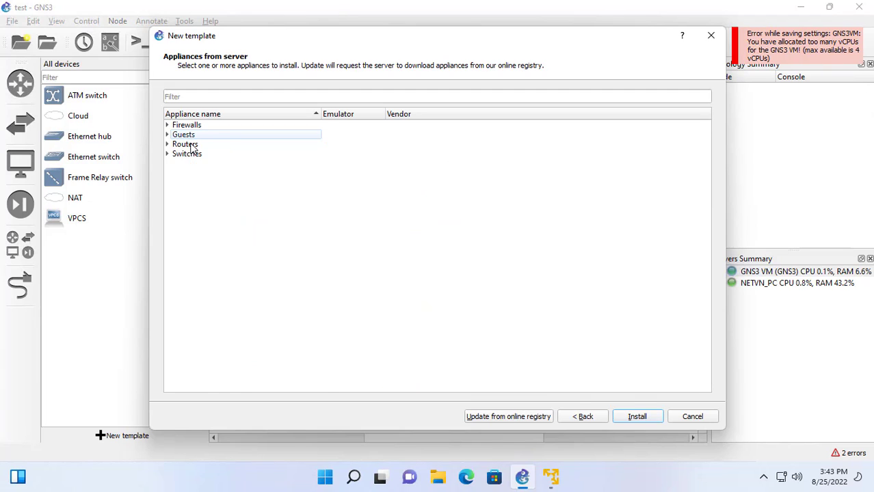
{"action": "double_click", "coordinate": [192, 146]}
{"action": "double_click", "coordinate": [192, 145]}
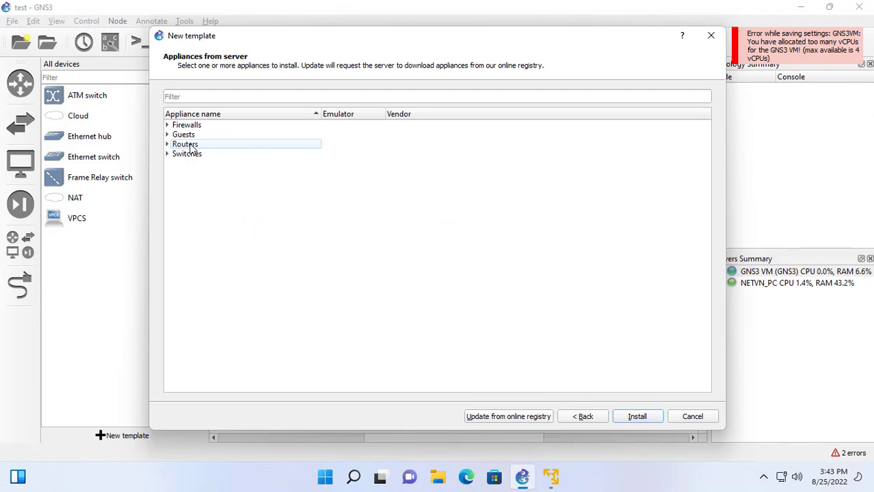
{"action": "double_click", "coordinate": [191, 156]}
{"action": "double_click", "coordinate": [191, 156]}
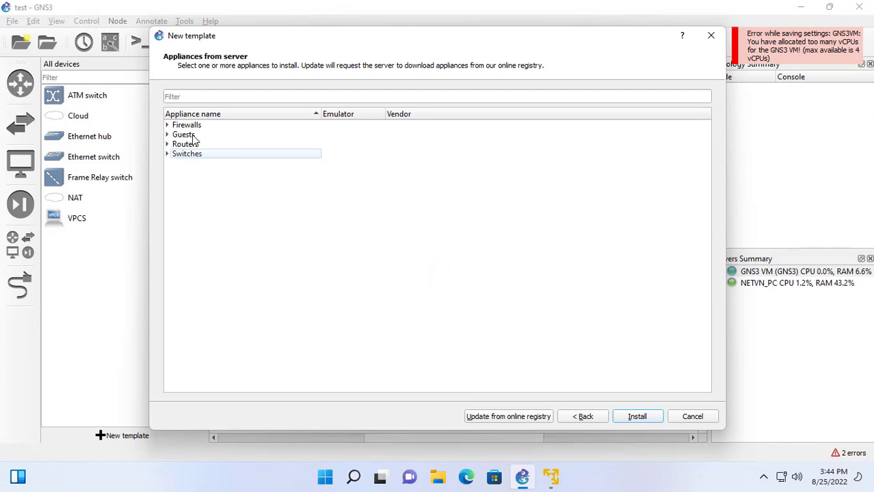
Select the Microsoft Windows guest appliance under Guests and install it.
{"action": "double_click", "coordinate": [193, 135]}
{"action": "scroll", "coordinate": [260, 290], "scroll_direction": "down", "scroll_amount": 5}
{"action": "scroll", "coordinate": [262, 290], "scroll_direction": "down", "scroll_amount": 14}
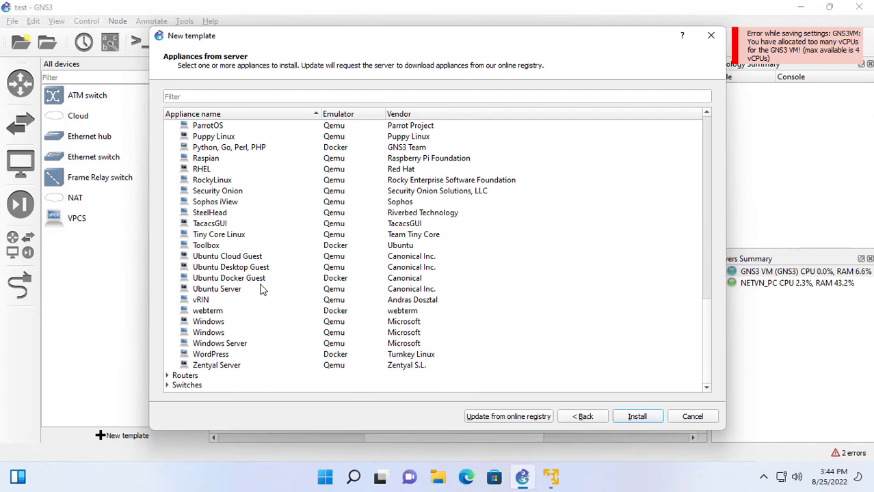
{"action": "left_click", "coordinate": [209, 333]}
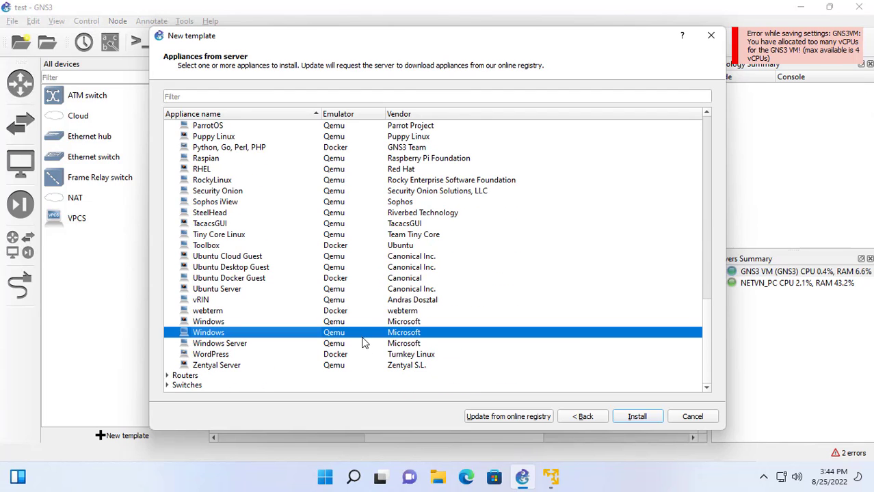
{"action": "left_click", "coordinate": [636, 417]}
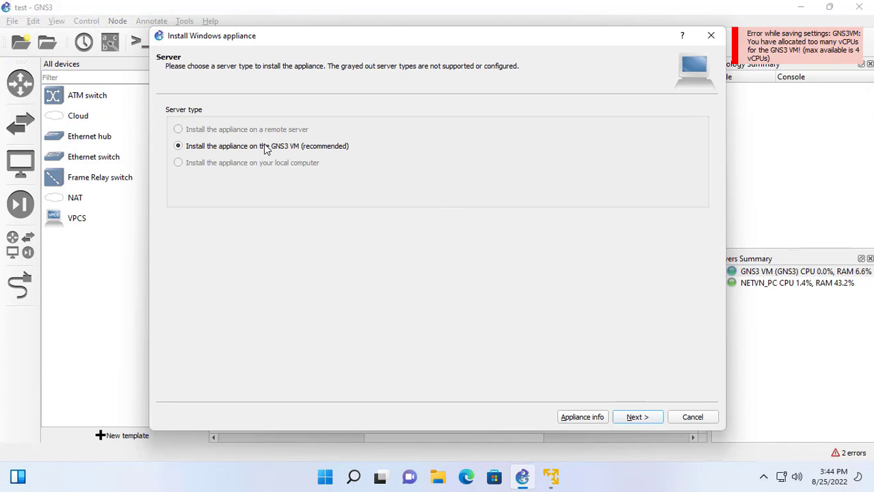
Keep the GNS3 VM and default Qemu, choose Windows 10 w/ Edge, and download MSEdge-Win10-VMware-disk1.vmdk.
{"action": "left_click", "coordinate": [634, 420]}
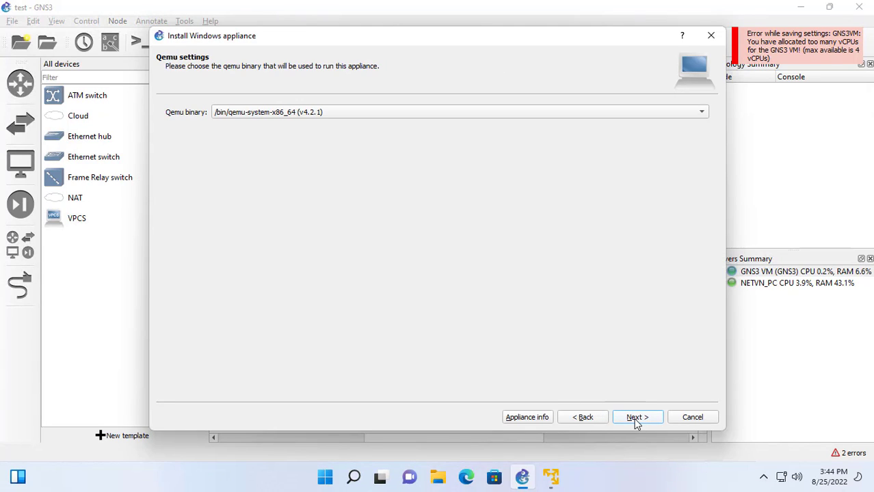
{"action": "left_click", "coordinate": [635, 420]}
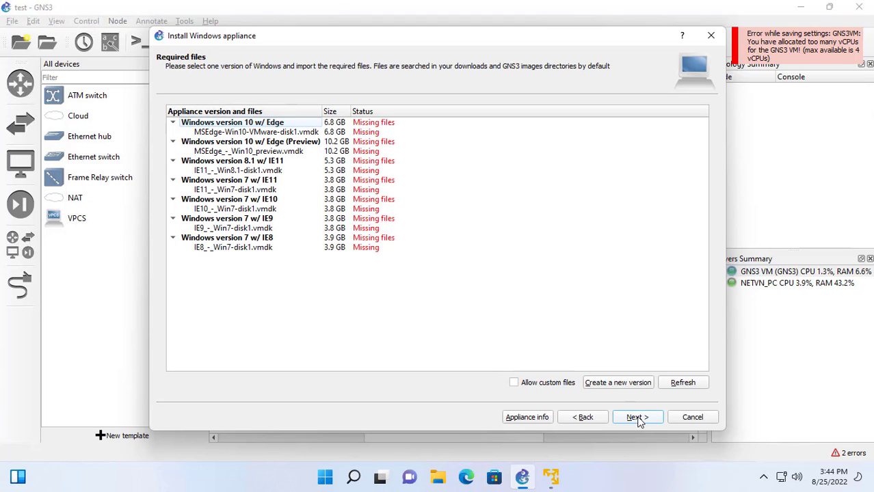
{"action": "left_click", "coordinate": [260, 124]}
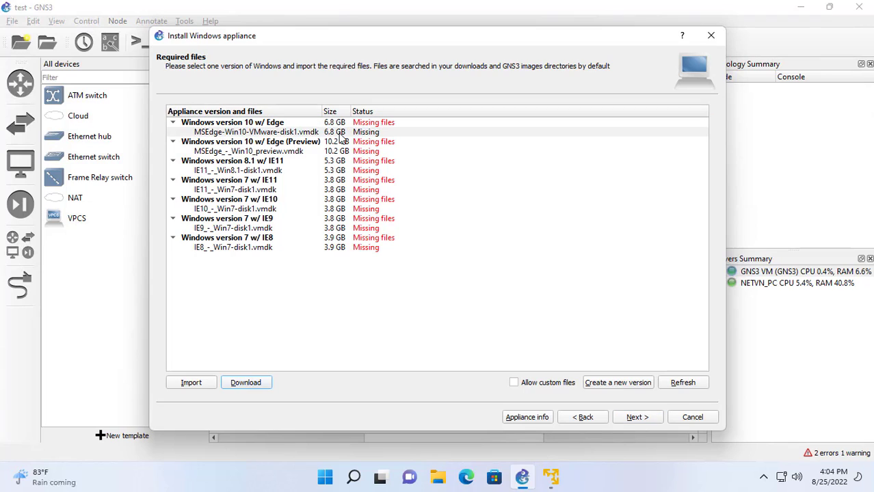
{"action": "left_click", "coordinate": [339, 134]}
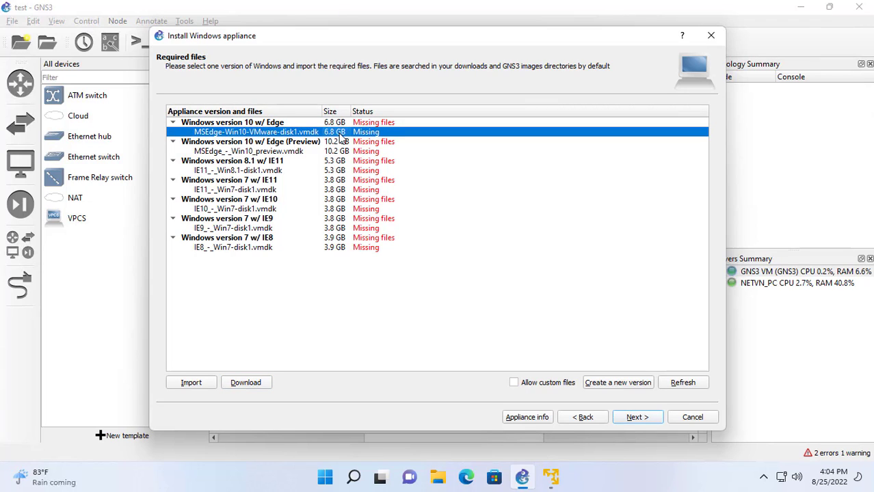
{"action": "left_click", "coordinate": [247, 383]}
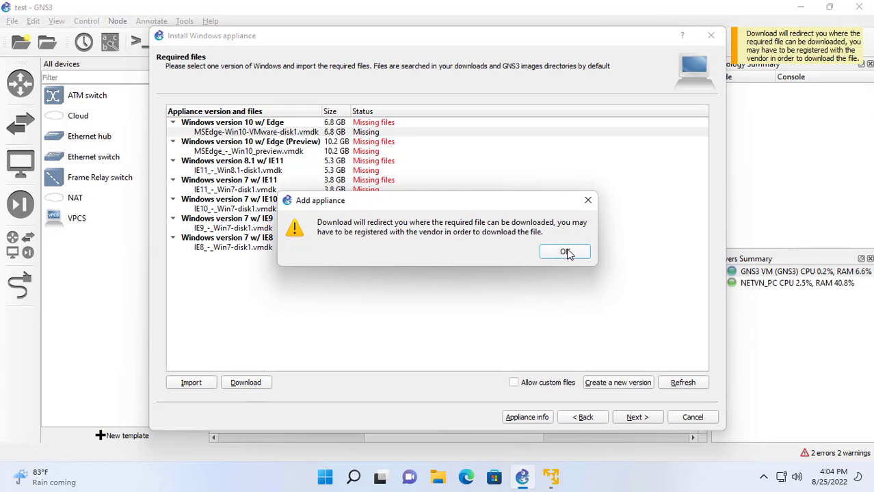
{"action": "left_click", "coordinate": [564, 252]}
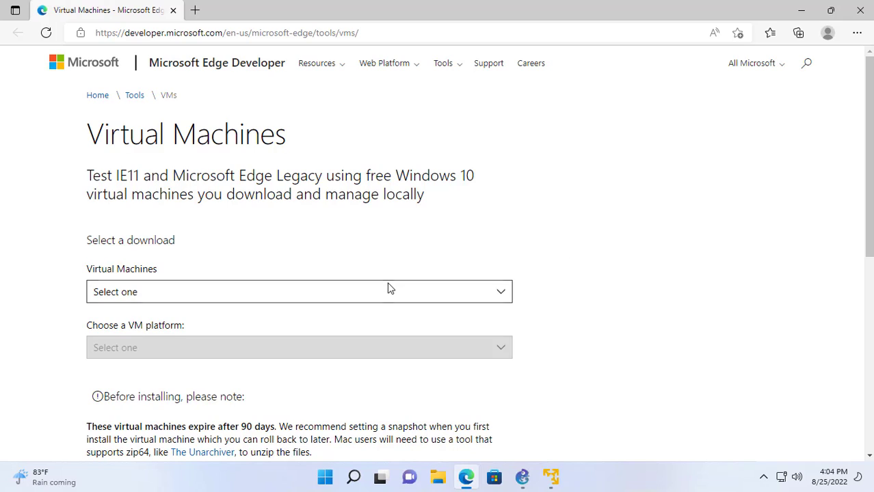
Download MSEdge on Win10 (x64) Stable 1809 for VMware (Windows, Mac) as a .zip and show it in its folder.
{"action": "left_click", "coordinate": [387, 287]}
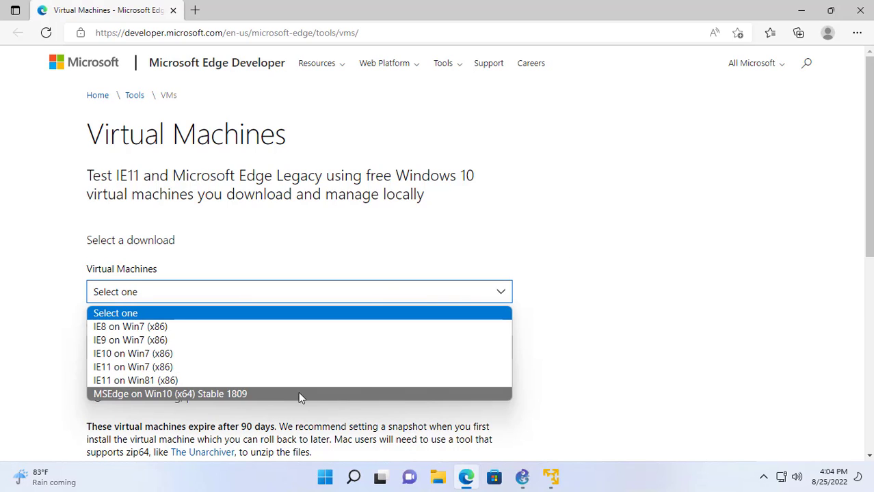
{"action": "left_click", "coordinate": [146, 393]}
{"action": "scroll", "coordinate": [180, 363], "scroll_direction": "down", "scroll_amount": 2}
{"action": "left_click", "coordinate": [202, 222]}
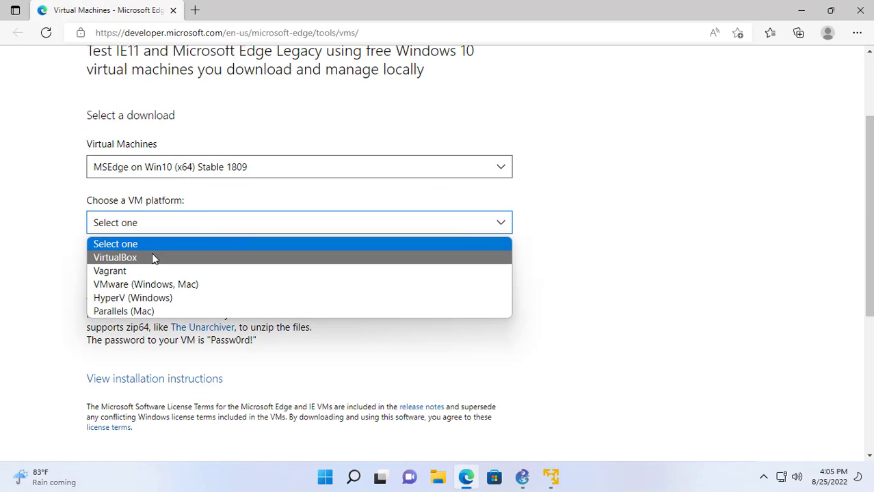
{"action": "left_click", "coordinate": [181, 287]}
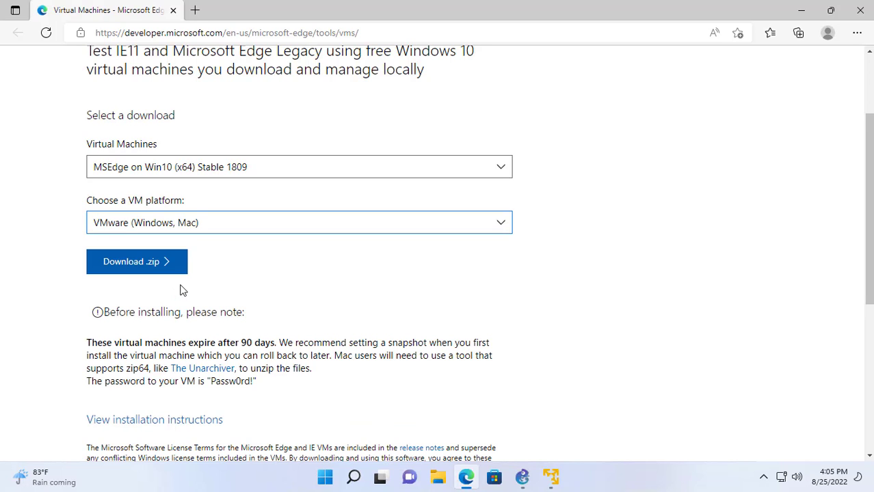
{"action": "left_click", "coordinate": [149, 267]}
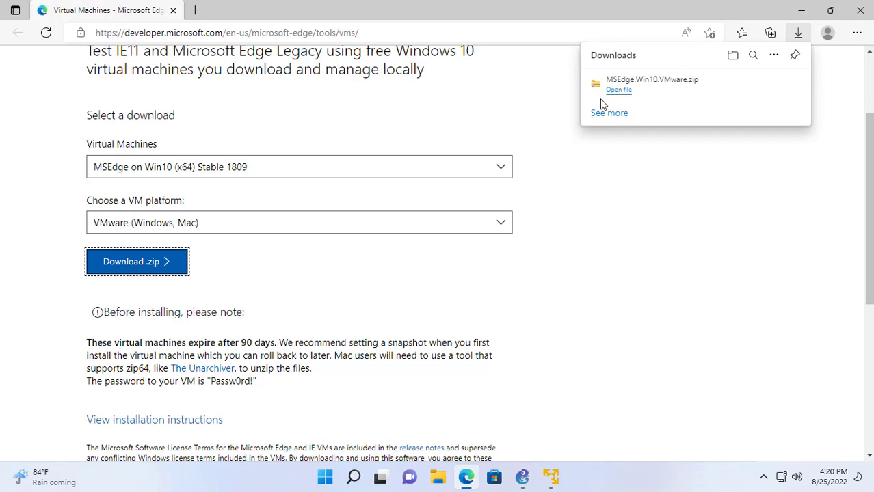
{"action": "left_click", "coordinate": [751, 87]}
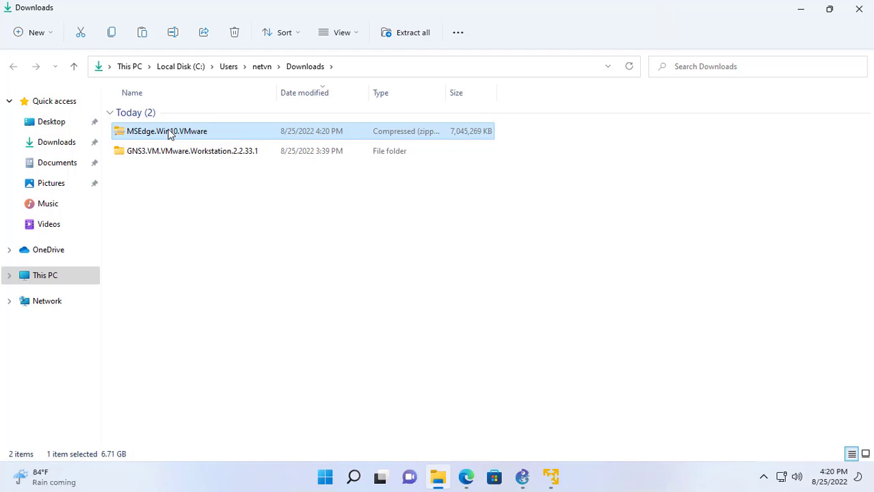
Extract the MSEdge.Win10.VMware zip and confirm the MSEdge-Win10-VMware-disk1 file is inside.
{"action": "right_click", "coordinate": [172, 133]}
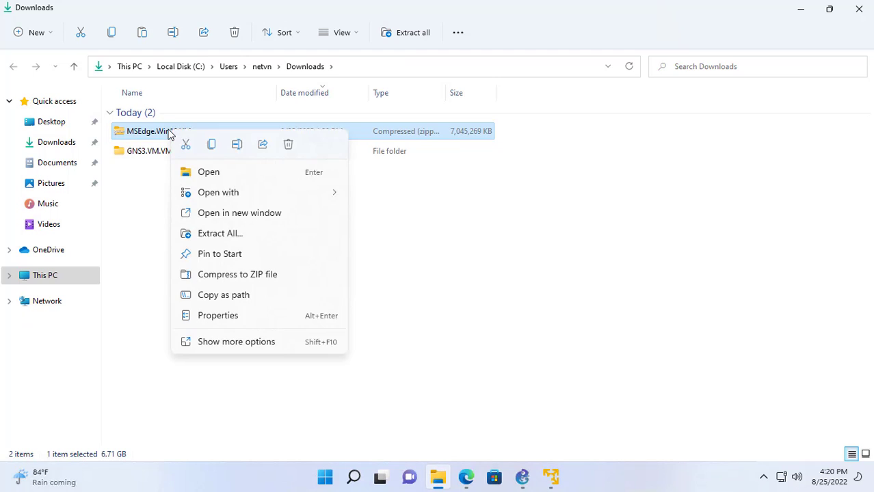
{"action": "left_click", "coordinate": [239, 238]}
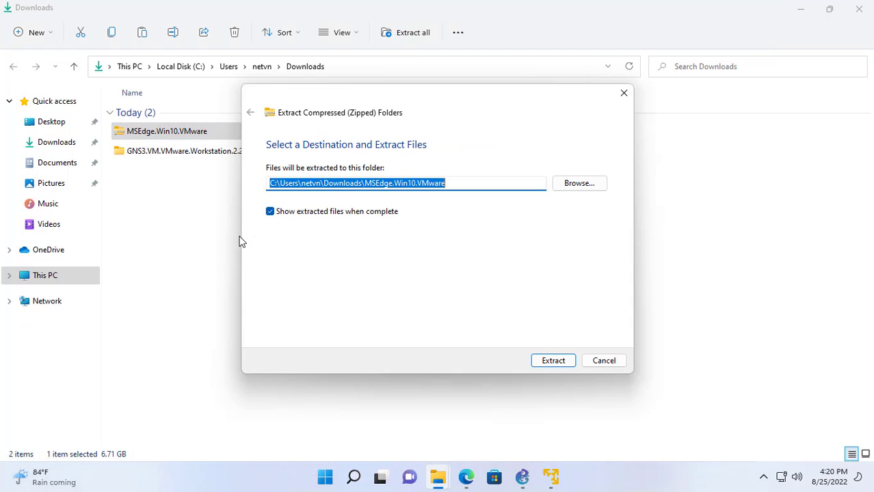
{"action": "left_click", "coordinate": [547, 364]}
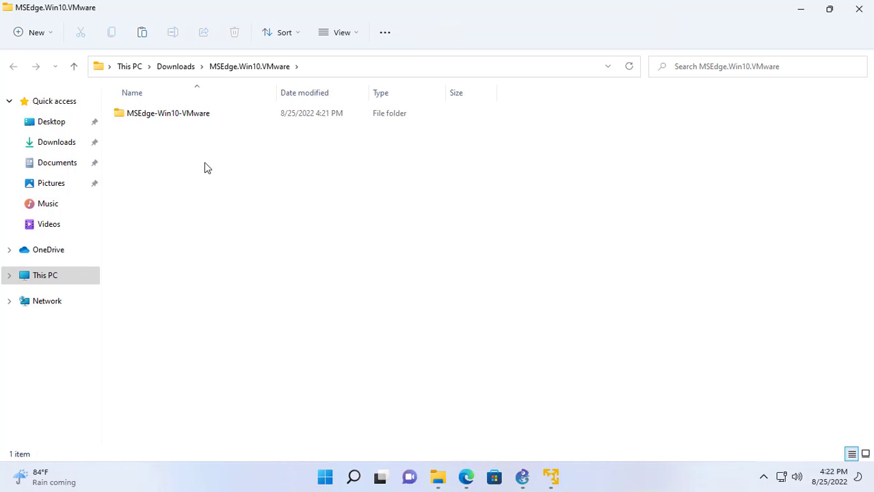
{"action": "double_click", "coordinate": [171, 119]}
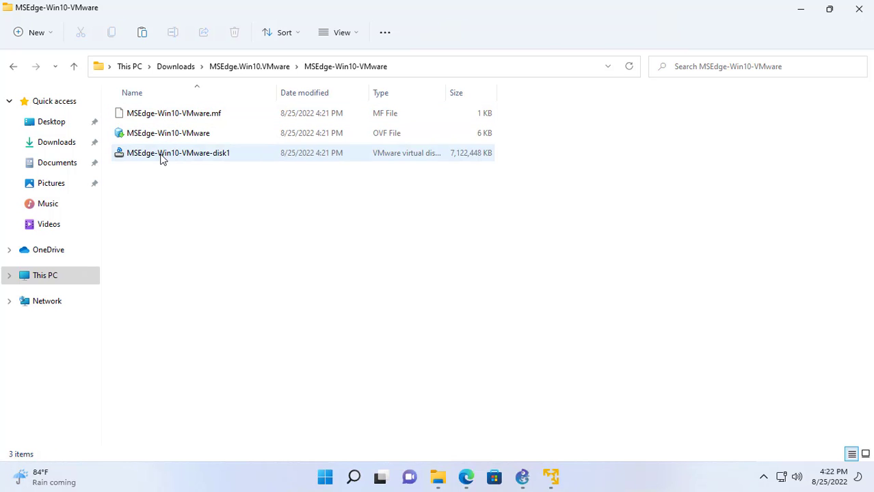
{"action": "left_click", "coordinate": [180, 135]}
{"action": "left_click", "coordinate": [859, 9]}
{"action": "left_click", "coordinate": [858, 9]}
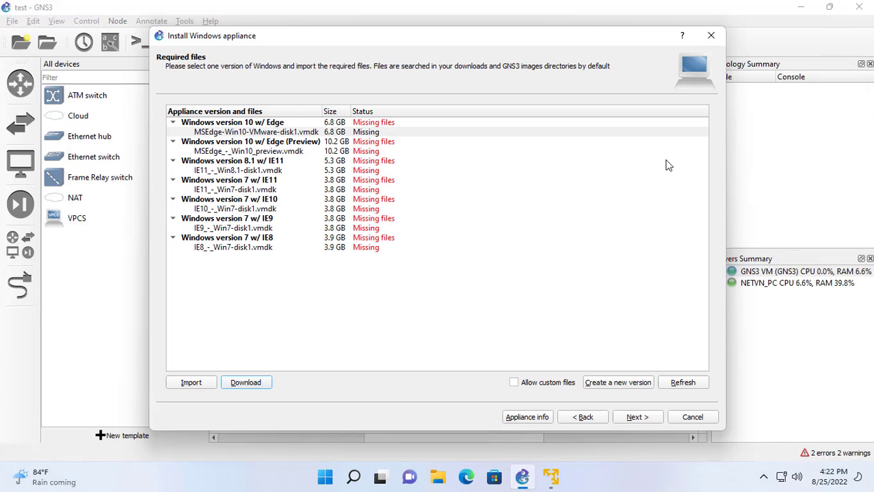
Import MSEdge-Win10-VMware-disk1.vmdk from the extracted Downloads folder into GNS3.
{"action": "left_click", "coordinate": [294, 132]}
{"action": "left_click", "coordinate": [213, 385]}
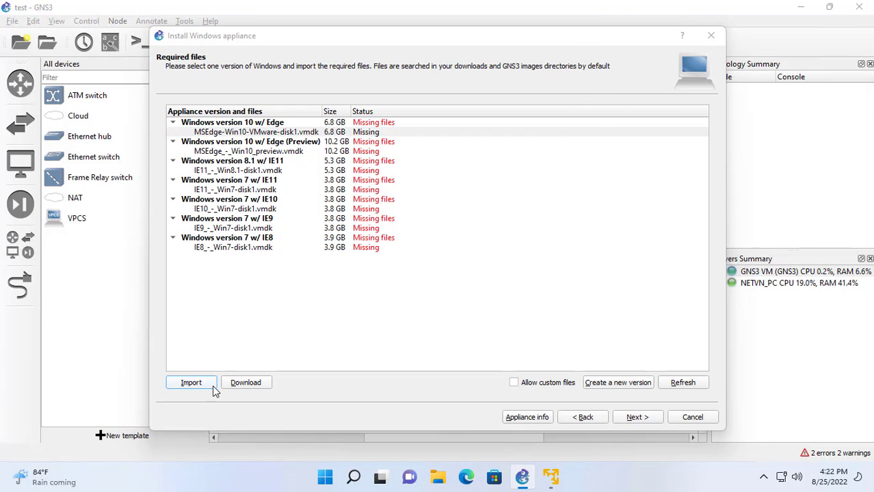
{"action": "left_click", "coordinate": [217, 153]}
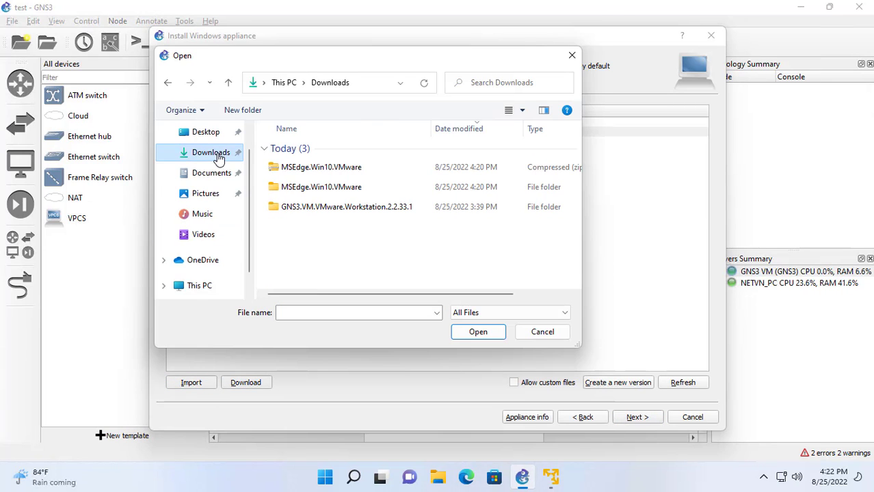
{"action": "double_click", "coordinate": [301, 192]}
{"action": "double_click", "coordinate": [305, 151]}
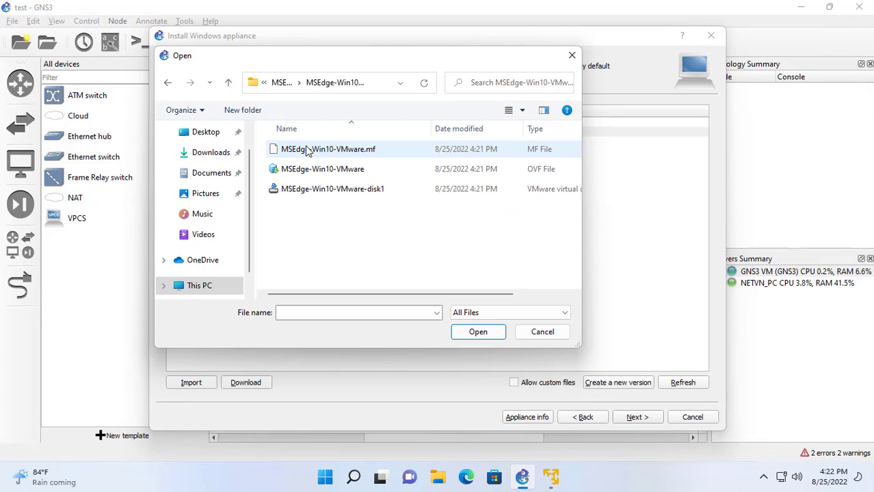
{"action": "left_click", "coordinate": [298, 191]}
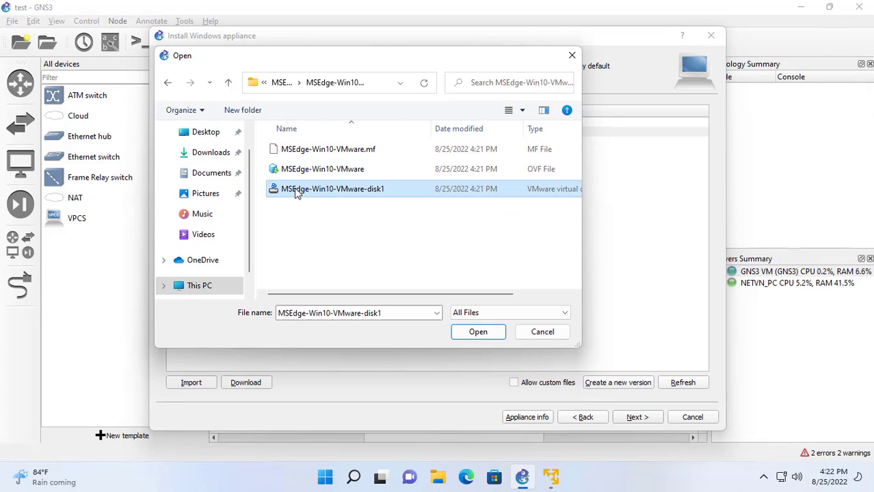
{"action": "left_click", "coordinate": [473, 332]}
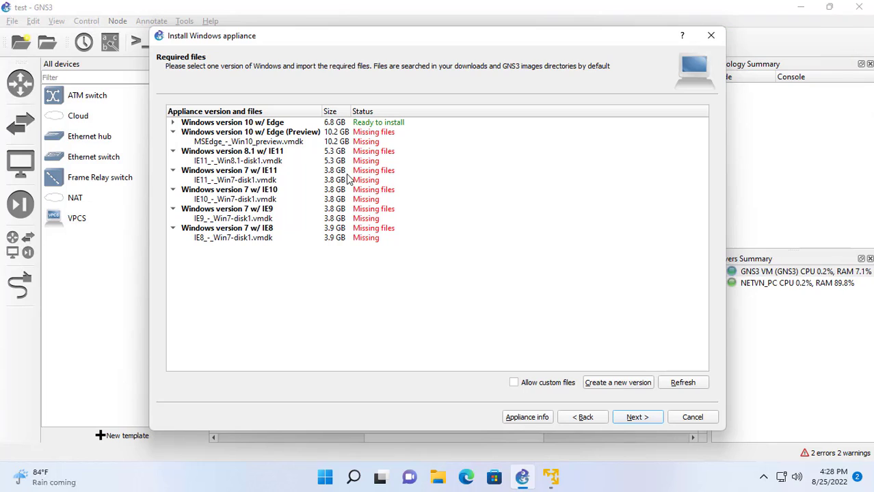
Choose the now-ready Windows version 10 w/ Edge and confirm its installation.
{"action": "left_click", "coordinate": [325, 123]}
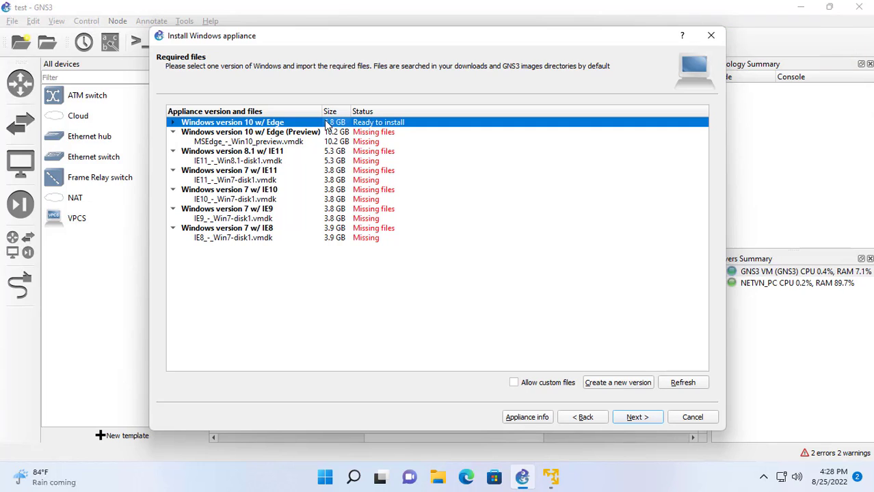
{"action": "left_click", "coordinate": [173, 123]}
{"action": "left_click", "coordinate": [234, 132]}
{"action": "left_click", "coordinate": [246, 125]}
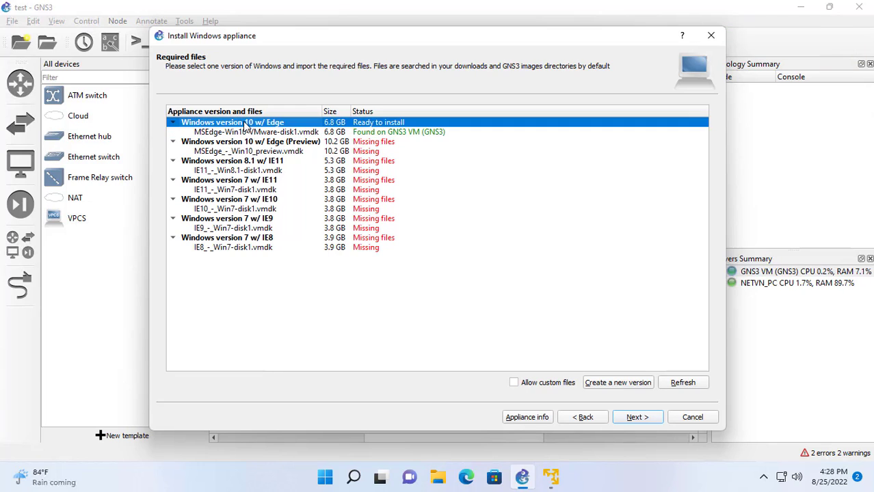
{"action": "left_click", "coordinate": [643, 417]}
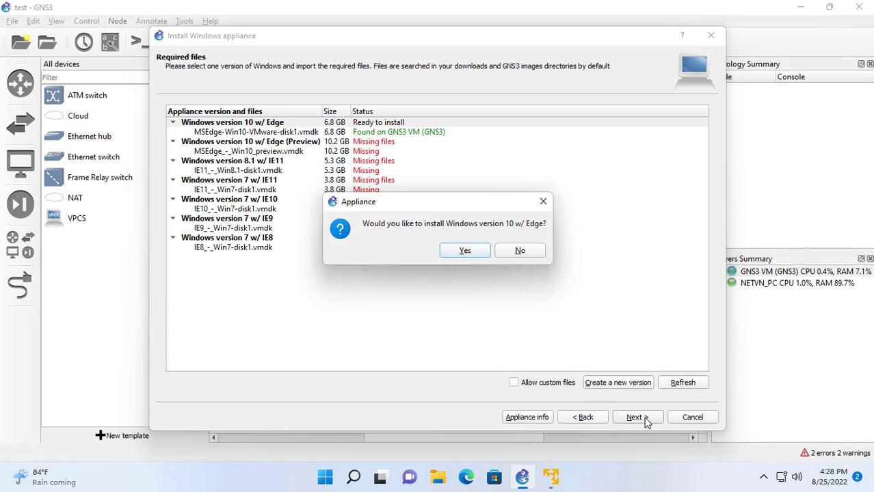
{"action": "left_click", "coordinate": [463, 251]}
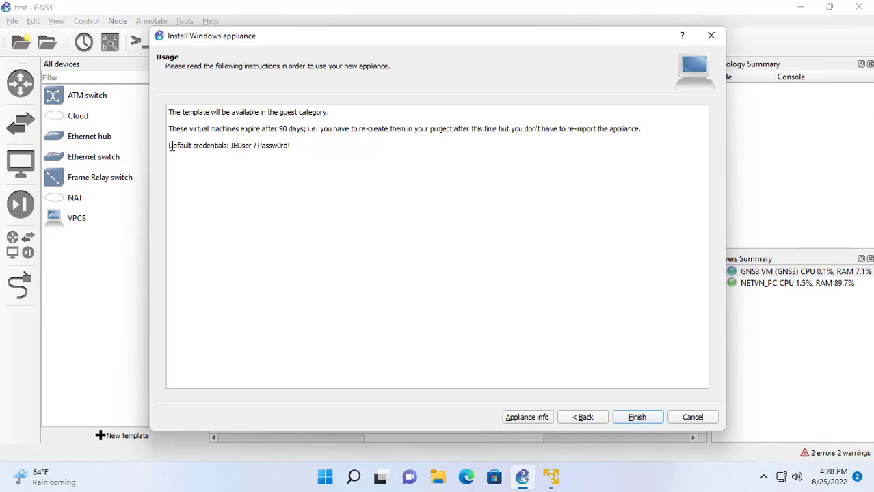
Review the default credentials, finish the install and acknowledge the new template.
{"action": "left_click_drag", "start_coordinate": [169, 147], "coordinate": [303, 148]}
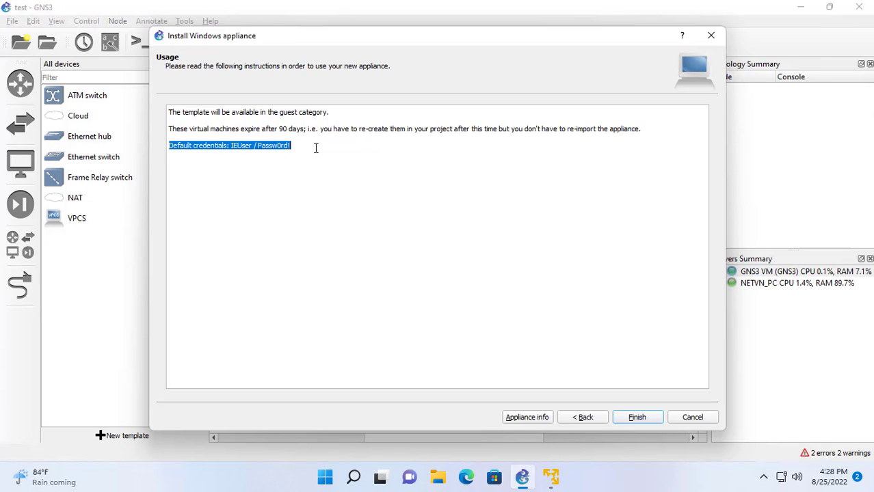
{"action": "left_click", "coordinate": [266, 148]}
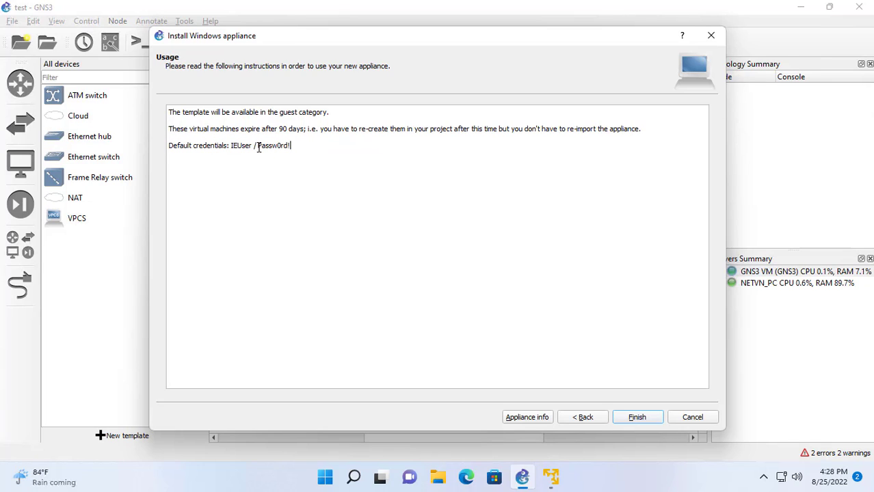
{"action": "left_click_drag", "start_coordinate": [258, 147], "coordinate": [311, 147]}
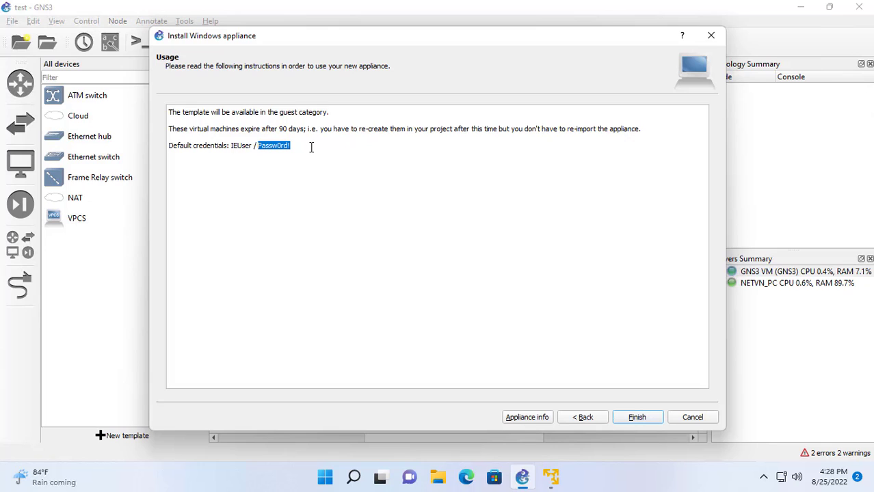
{"action": "left_click", "coordinate": [632, 419]}
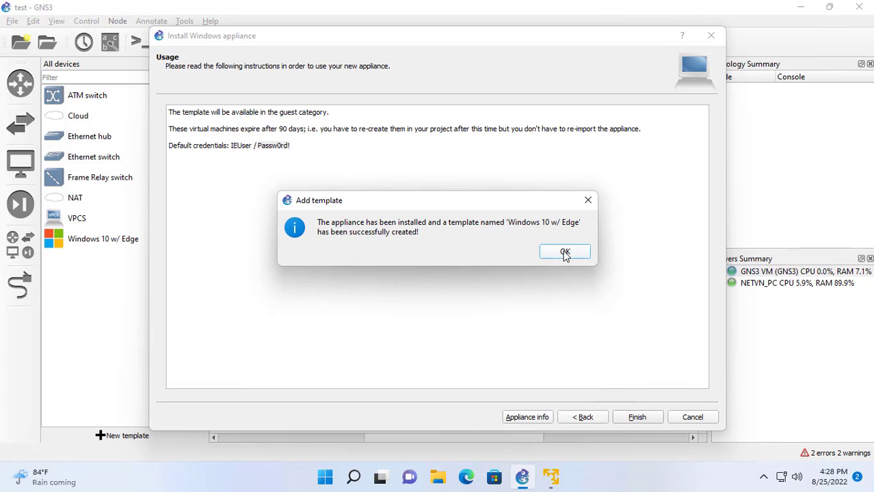
{"action": "left_click", "coordinate": [565, 253]}
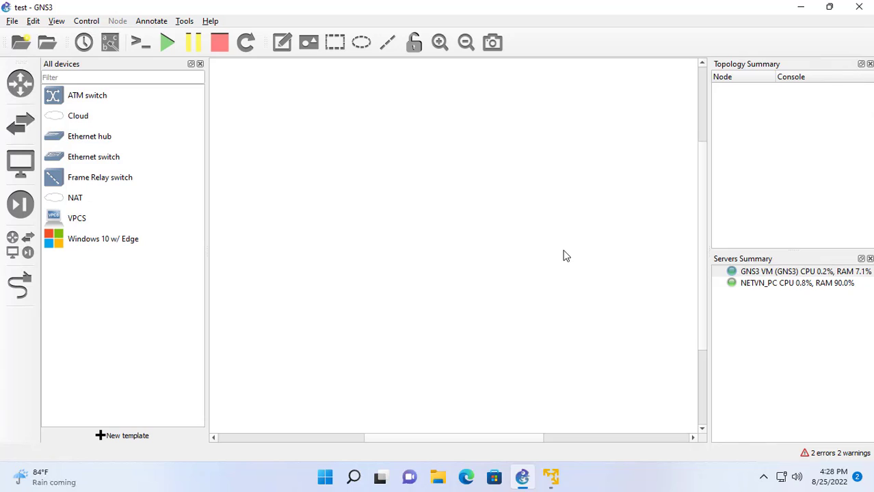
Place a Cloud1 node on the canvas, hosted on the GNS3 VM.
{"action": "left_click", "coordinate": [76, 246]}
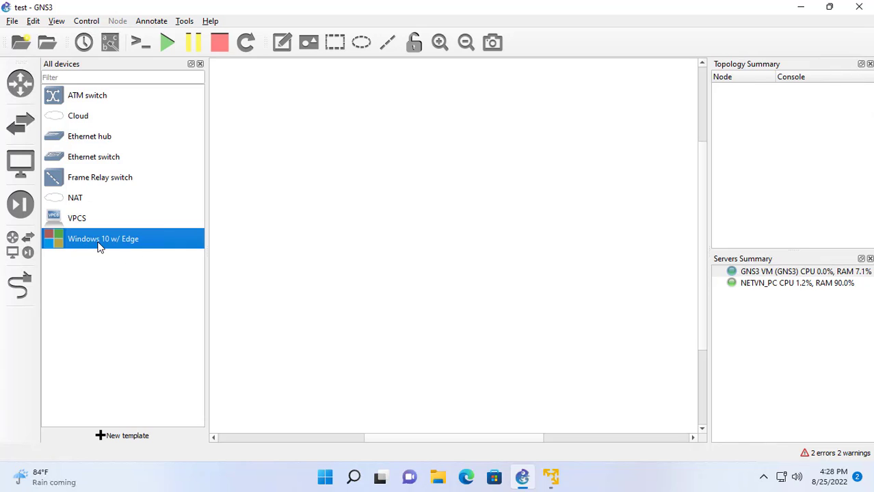
{"action": "left_click_drag", "start_coordinate": [73, 116], "coordinate": [423, 156]}
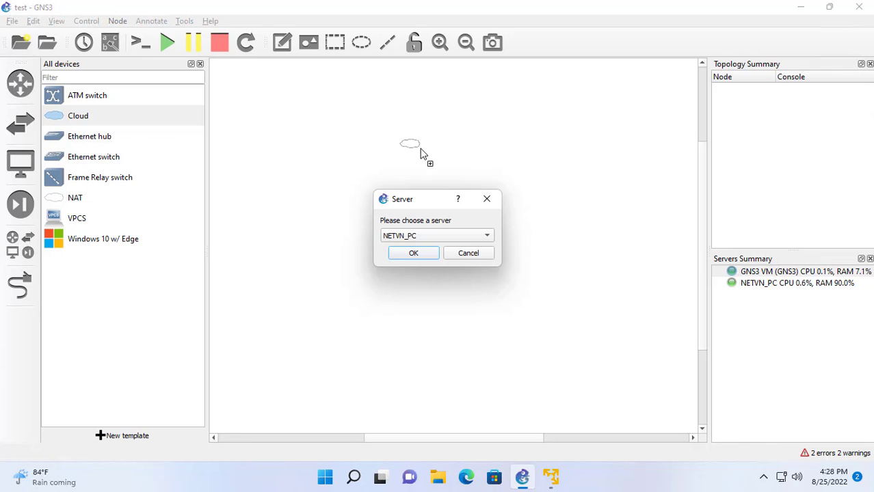
{"action": "left_click", "coordinate": [422, 236]}
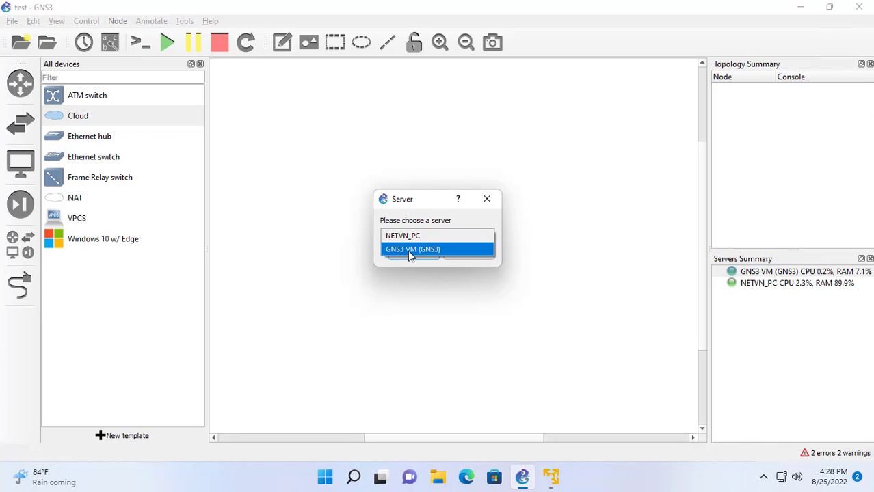
{"action": "left_click", "coordinate": [419, 250]}
{"action": "left_click", "coordinate": [418, 253]}
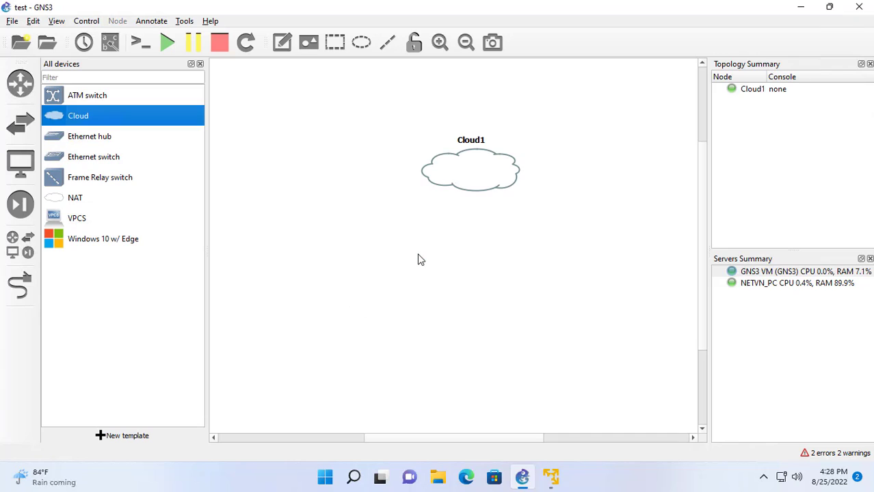
Add a Windows10w/Edge-1 node below Cloud1 and link Cloud1's eth0 to its NIC1.
{"action": "left_click_drag", "start_coordinate": [58, 243], "coordinate": [452, 325]}
{"action": "left_click", "coordinate": [19, 285]}
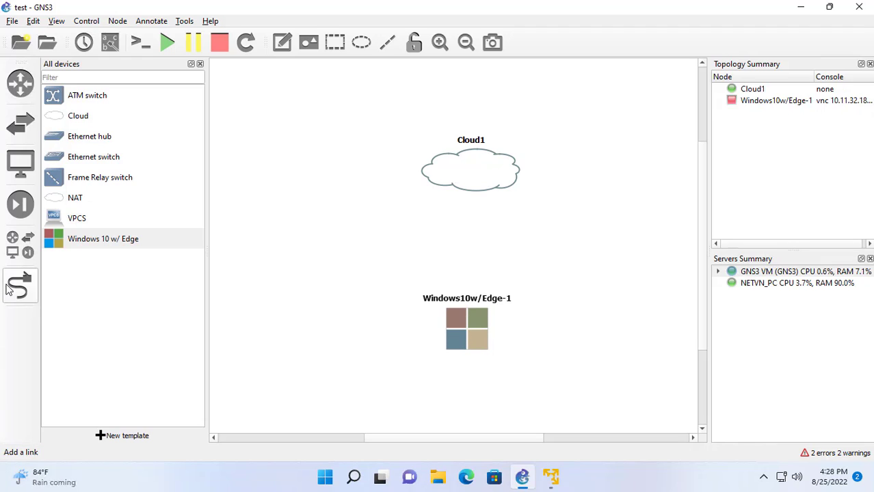
{"action": "left_click", "coordinate": [466, 176]}
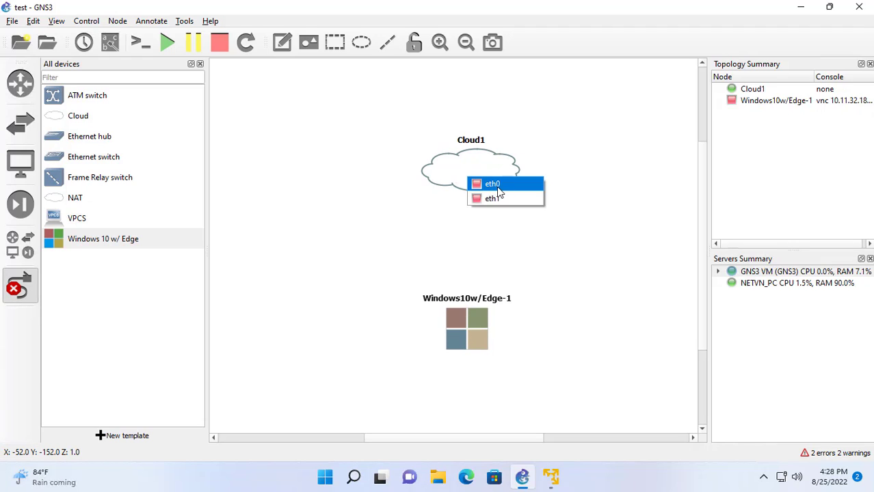
{"action": "left_click", "coordinate": [493, 186]}
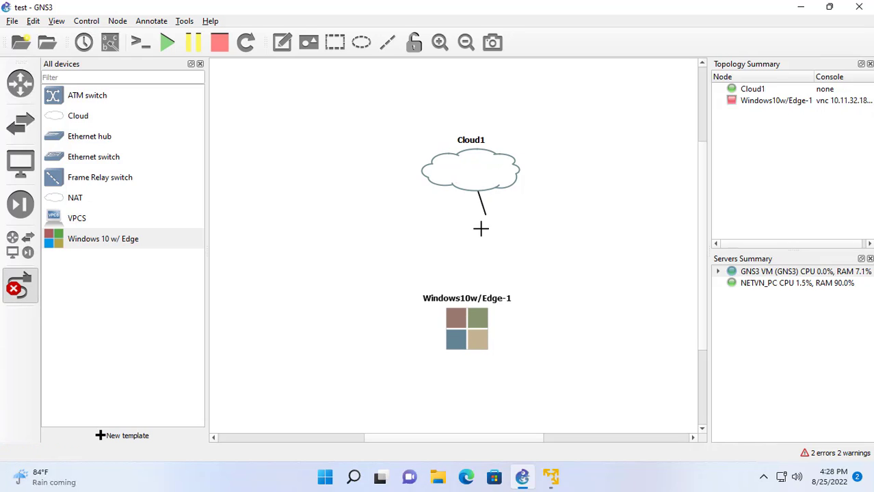
{"action": "left_click", "coordinate": [469, 315]}
{"action": "left_click", "coordinate": [494, 327]}
Configure Windows10w/Edge-1 with 3072 MB RAM and 2 vCPUs.
{"action": "right_click", "coordinate": [472, 322]}
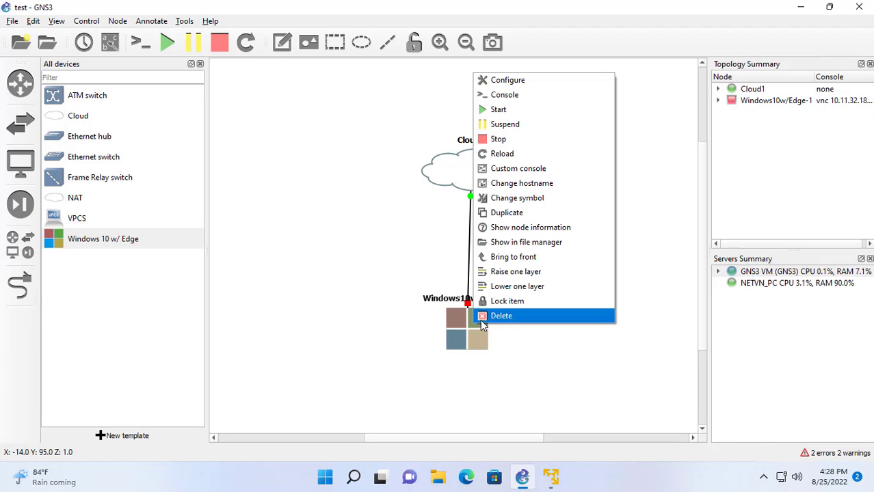
{"action": "left_click", "coordinate": [515, 80]}
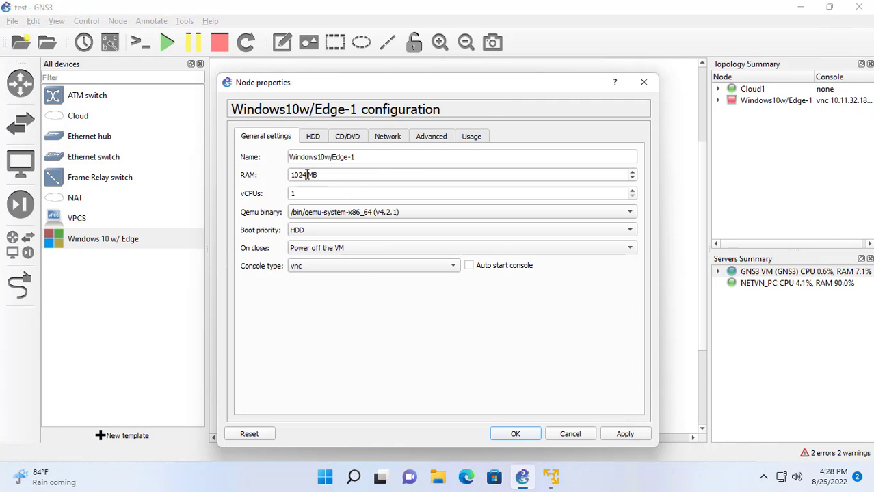
{"action": "left_click_drag", "start_coordinate": [307, 176], "coordinate": [263, 182]}
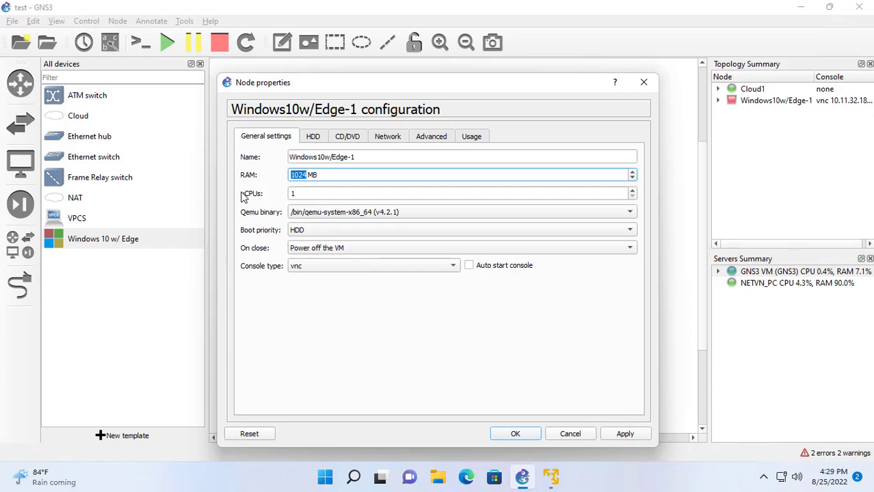
{"action": "type", "text": "39"}
{"action": "type", "text": "072"}
{"action": "left_click", "coordinate": [383, 194]}
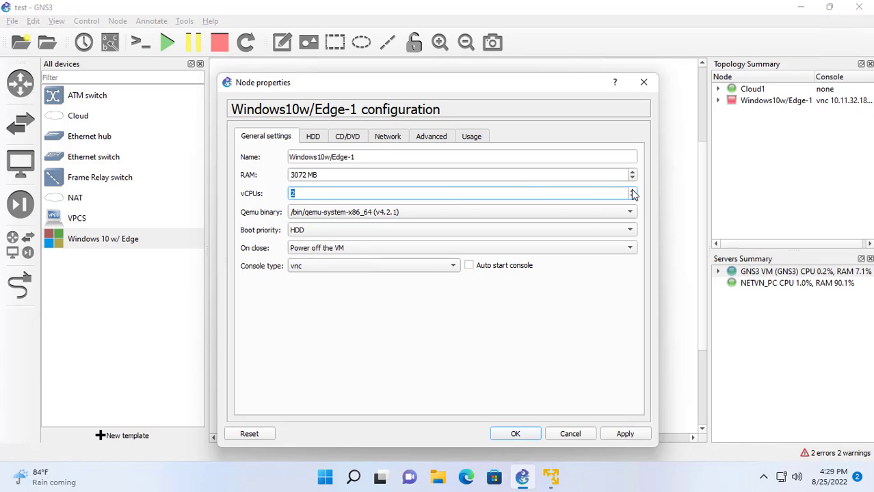
{"action": "left_click", "coordinate": [527, 435]}
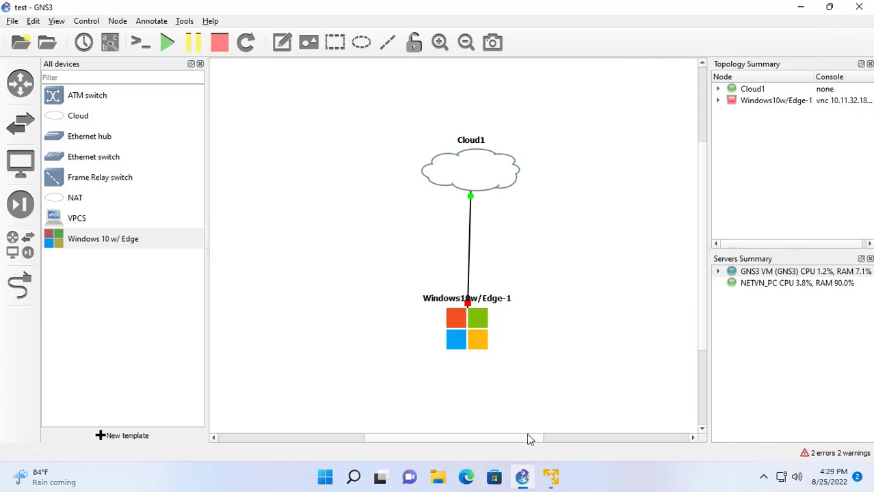
Start the Windows10w/Edge-1 node.
{"action": "right_click", "coordinate": [480, 331]}
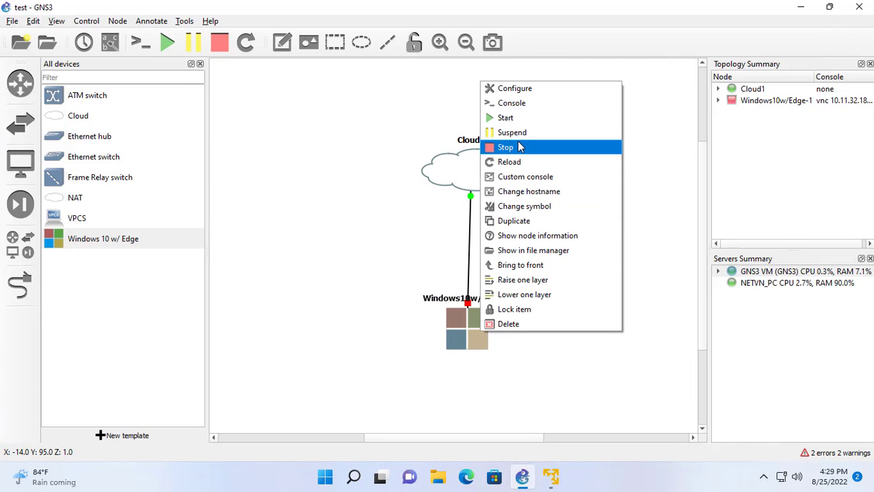
{"action": "left_click", "coordinate": [506, 117]}
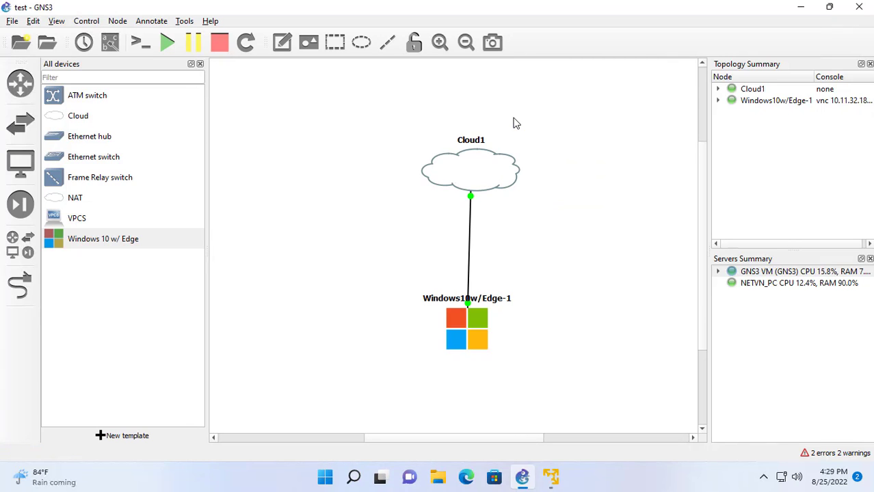
{"action": "left_click", "coordinate": [477, 333]}
{"action": "right_click", "coordinate": [476, 332]}
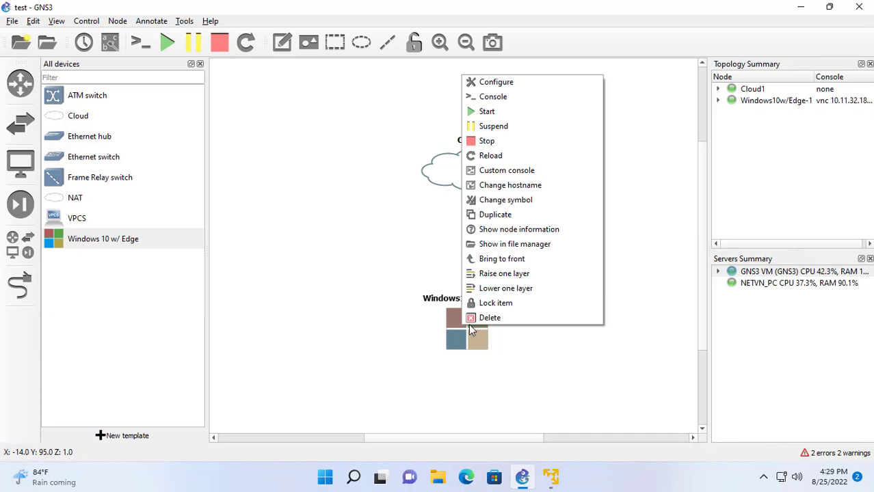
Open the Windows node's VNC console and fit its display to the window.
{"action": "left_click", "coordinate": [492, 97]}
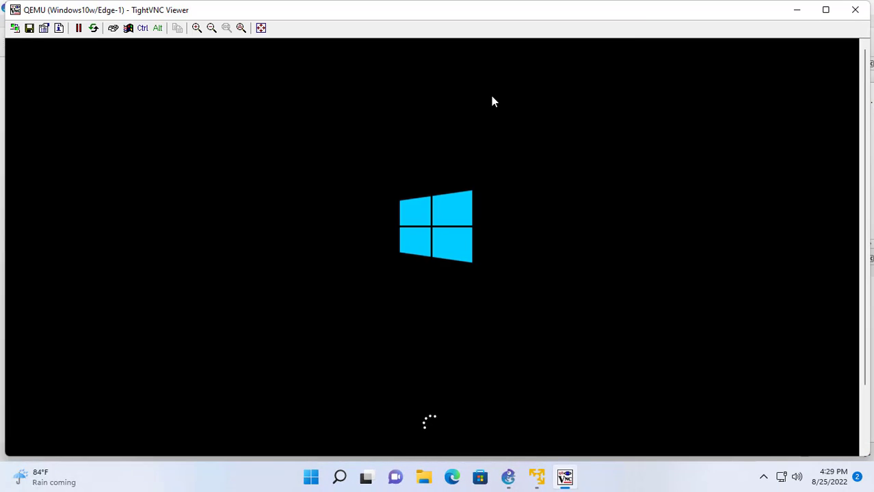
{"action": "left_click", "coordinate": [241, 27]}
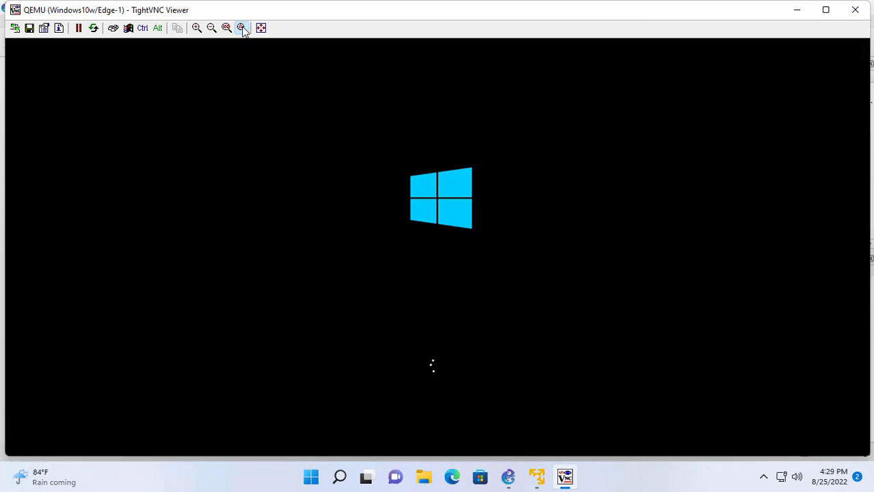
{"action": "left_click", "coordinate": [211, 28]}
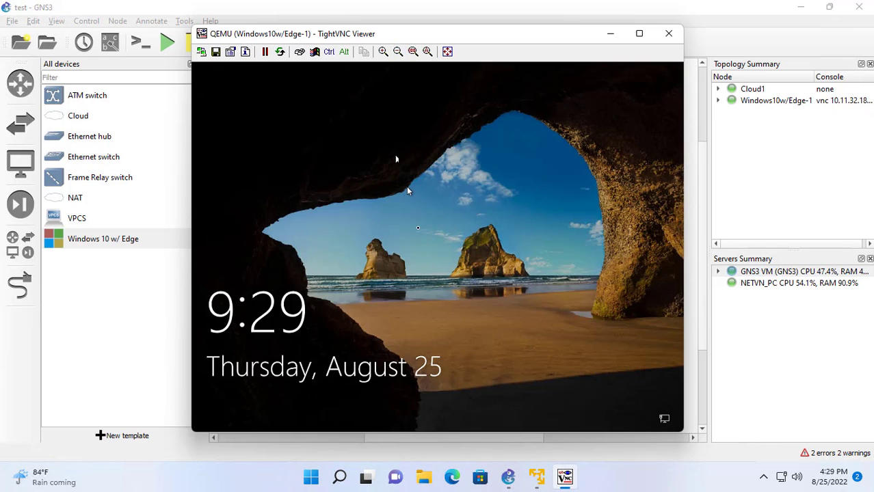
Sign in past the lock screen with the default account password.
{"action": "left_click", "coordinate": [419, 237]}
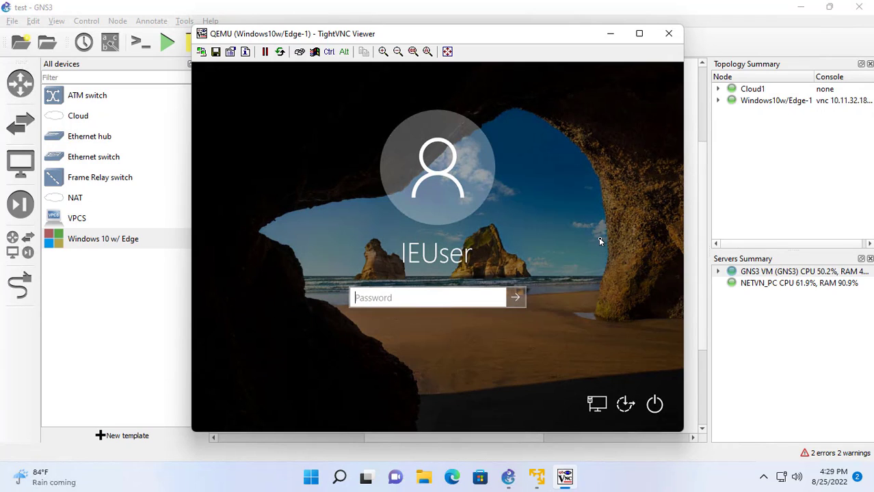
{"action": "type", "text": "Passw0rd!"}
{"action": "left_click", "coordinate": [497, 299]}
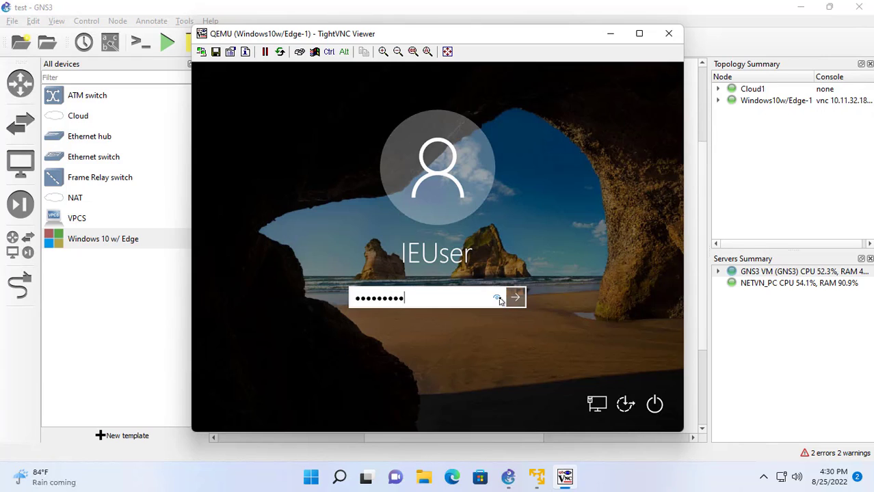
{"action": "left_click", "coordinate": [515, 297]}
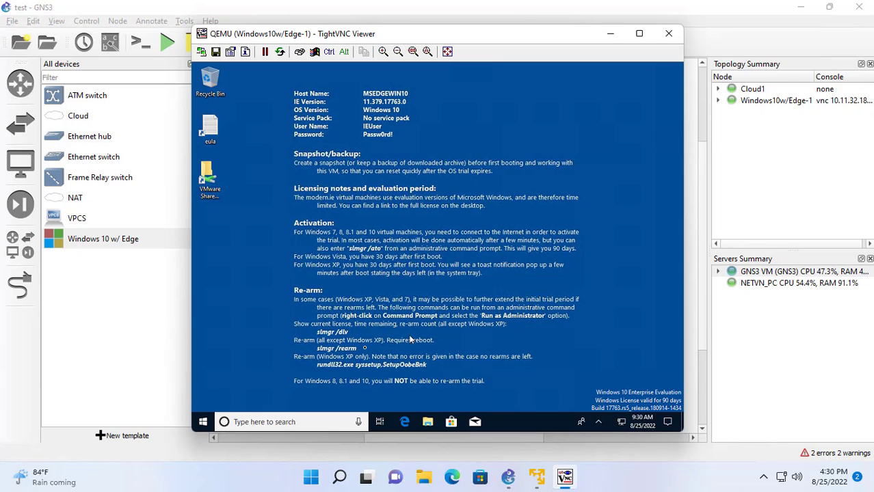
Open Command Prompt in the VM and run ipconfig, showing IP 10.11.32.189.
{"action": "left_click", "coordinate": [275, 423]}
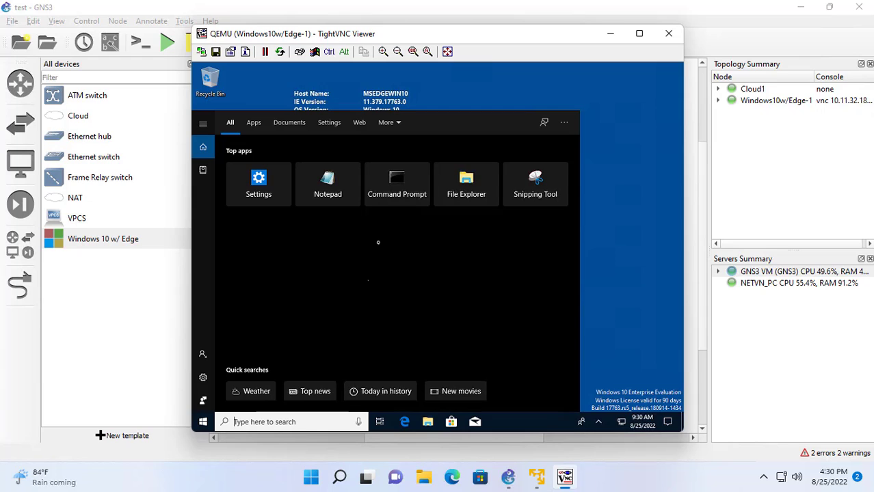
{"action": "left_click", "coordinate": [398, 186]}
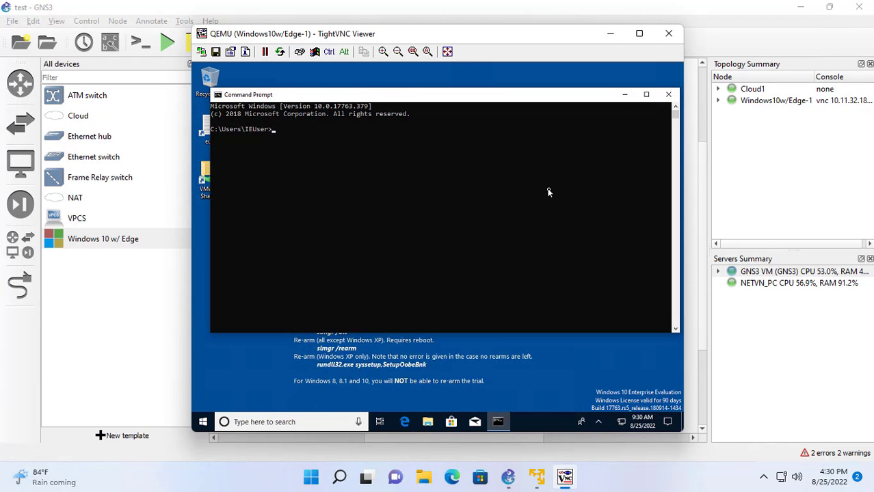
{"action": "type", "text": "ipconfig"}
{"action": "key", "text": "Return"}
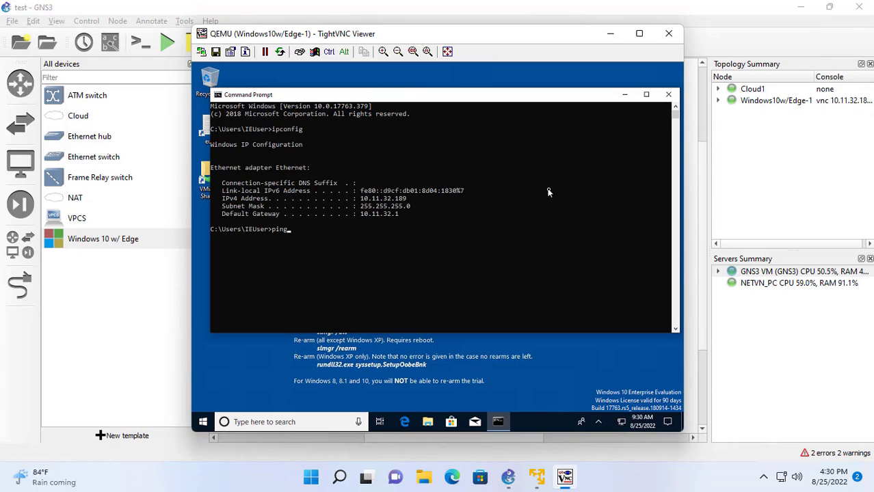
Ping google.com with 0% loss, then close Command Prompt.
{"action": "type", "text": "ping google.com"}
{"action": "key", "text": "Return"}
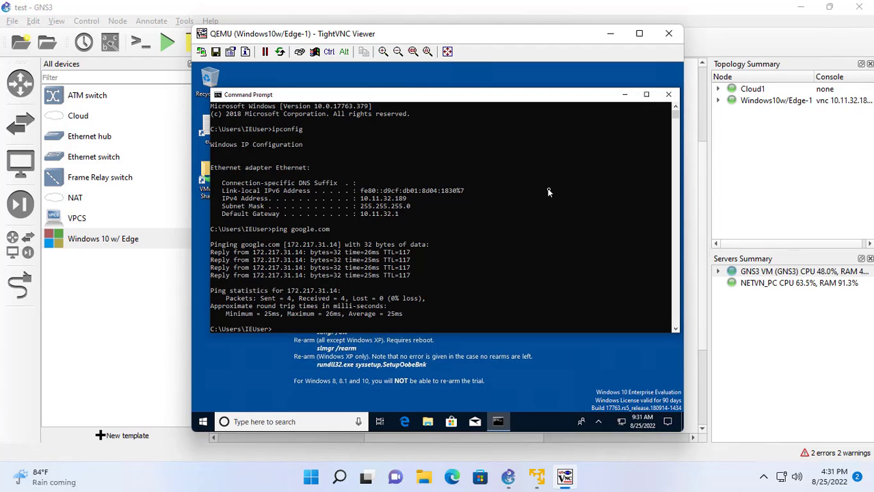
{"action": "key", "text": "Return"}
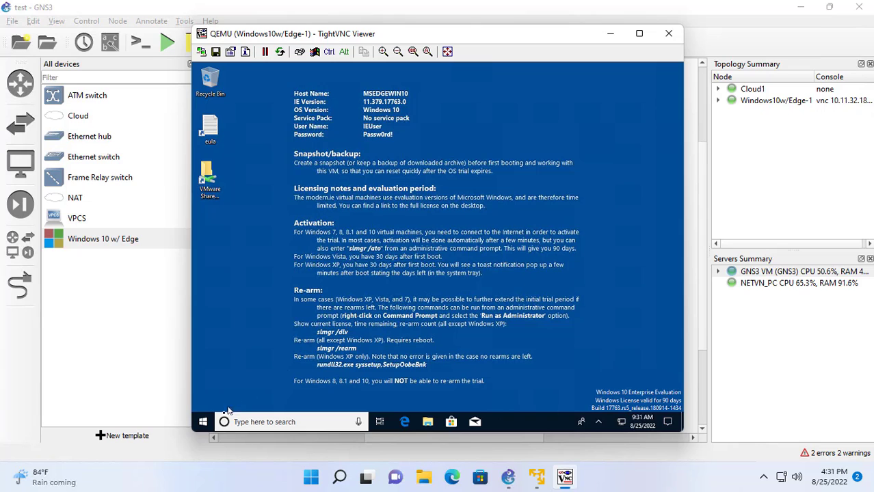
Shut down the Windows 10 VM and dismiss the closed-connection message.
{"action": "left_click", "coordinate": [204, 423]}
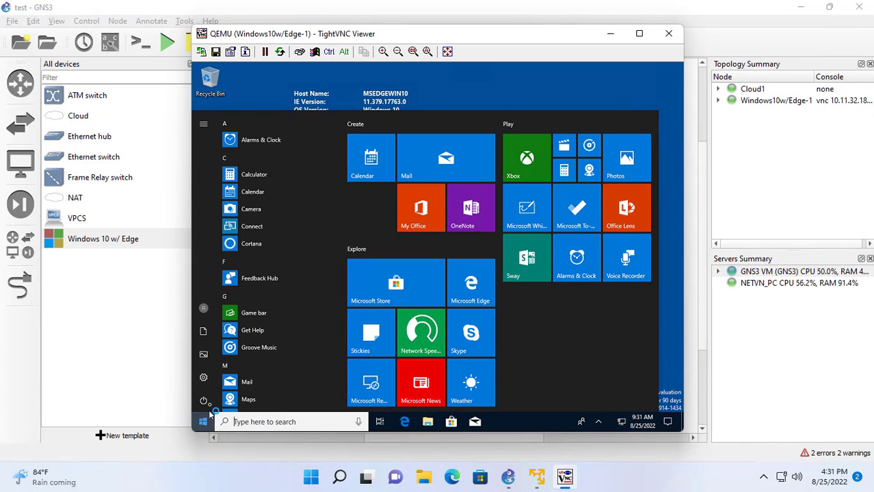
{"action": "left_click", "coordinate": [205, 401]}
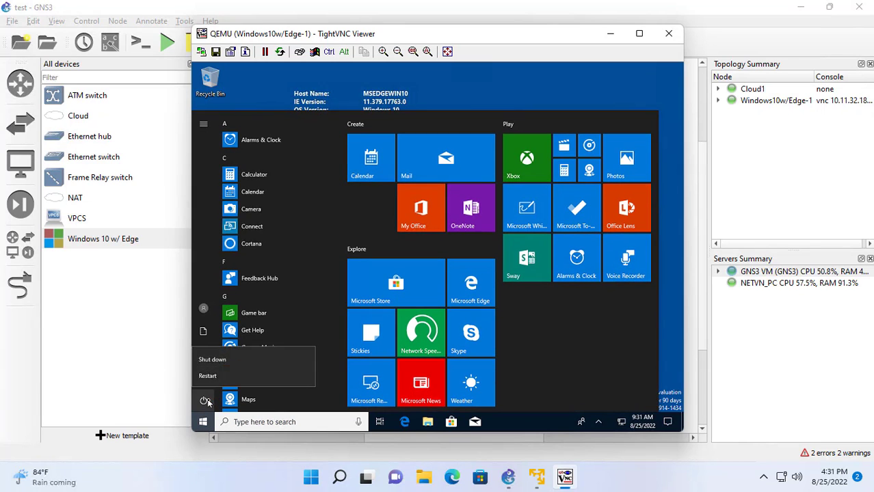
{"action": "left_click", "coordinate": [223, 360]}
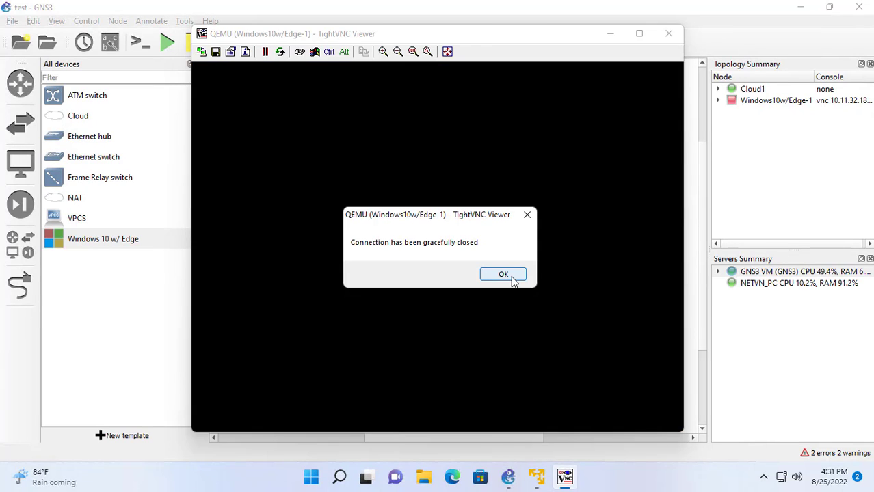
{"action": "left_click", "coordinate": [503, 274]}
Bring the GNS3 window back from the taskbar.
{"action": "key", "text": "super+d"}
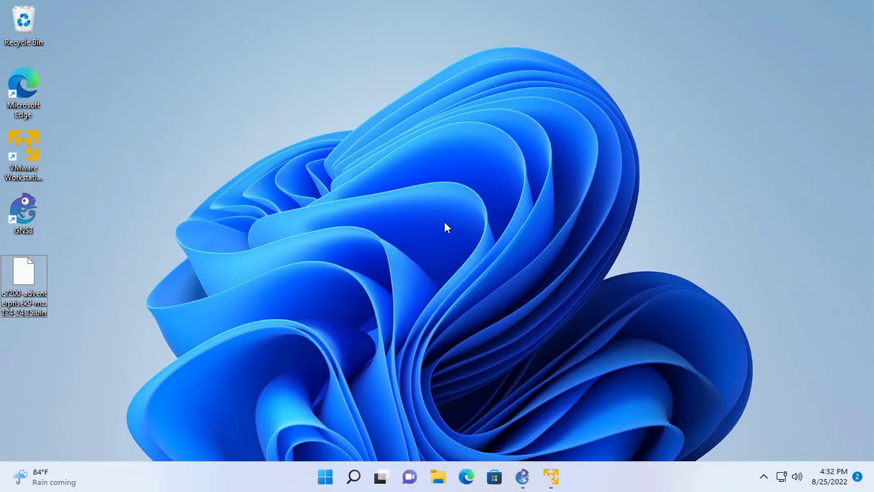
{"action": "left_click", "coordinate": [523, 475]}
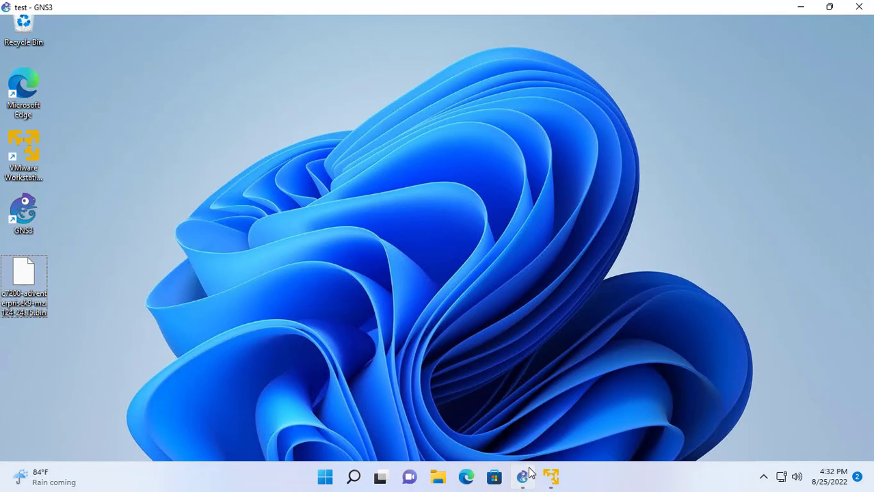
{"action": "left_click_drag", "start_coordinate": [106, 239], "coordinate": [114, 441]}
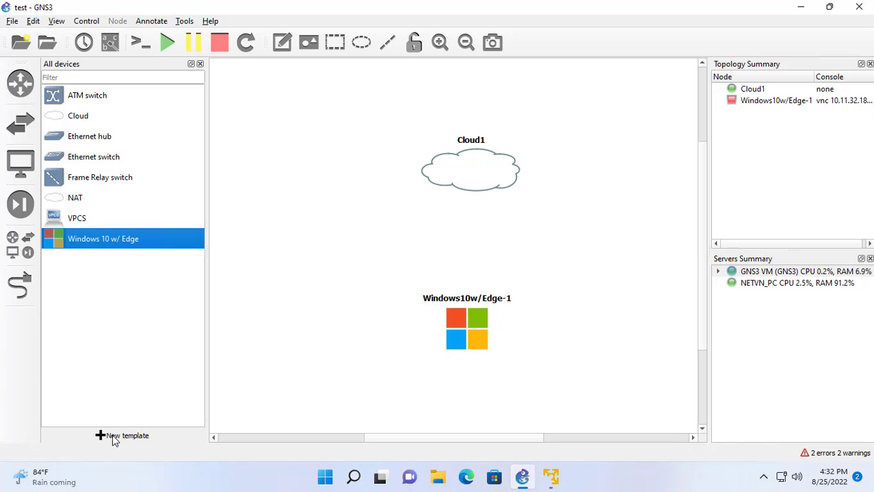
Start a manual IOS router template on the GNS3 VM using the c7200 image from Desktop.
{"action": "left_click", "coordinate": [114, 437]}
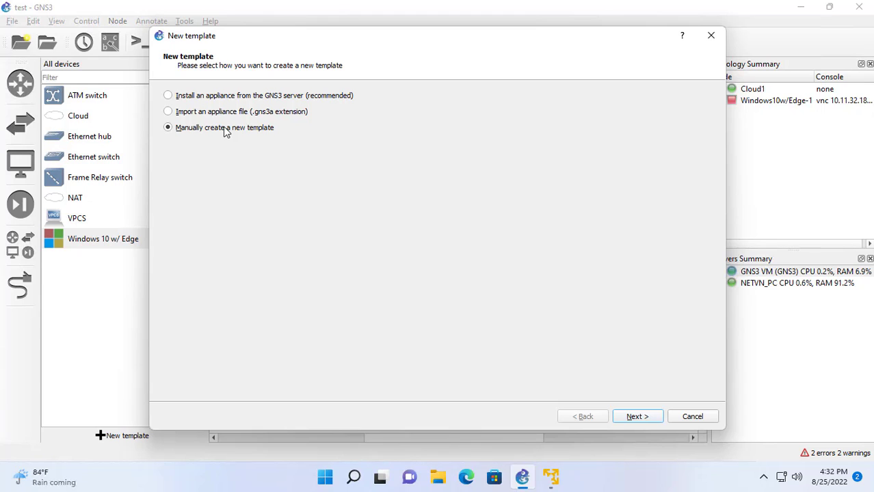
{"action": "left_click", "coordinate": [636, 418]}
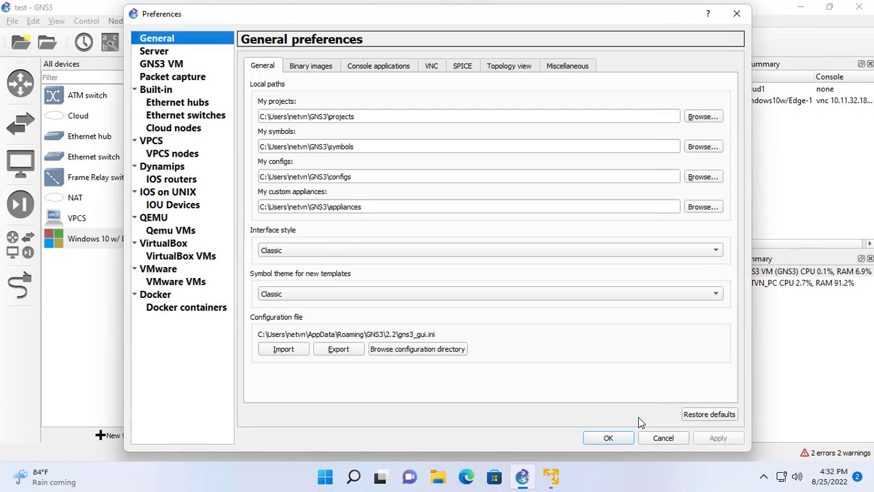
{"action": "left_click", "coordinate": [170, 181]}
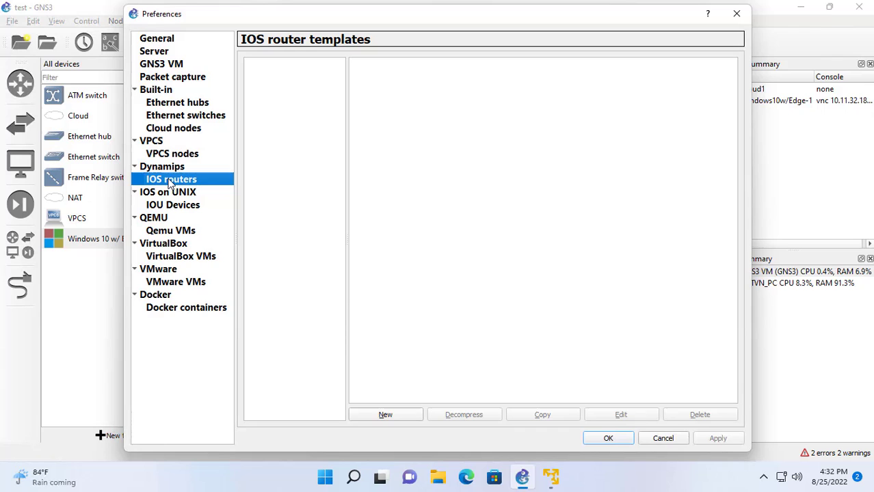
{"action": "left_click", "coordinate": [386, 415]}
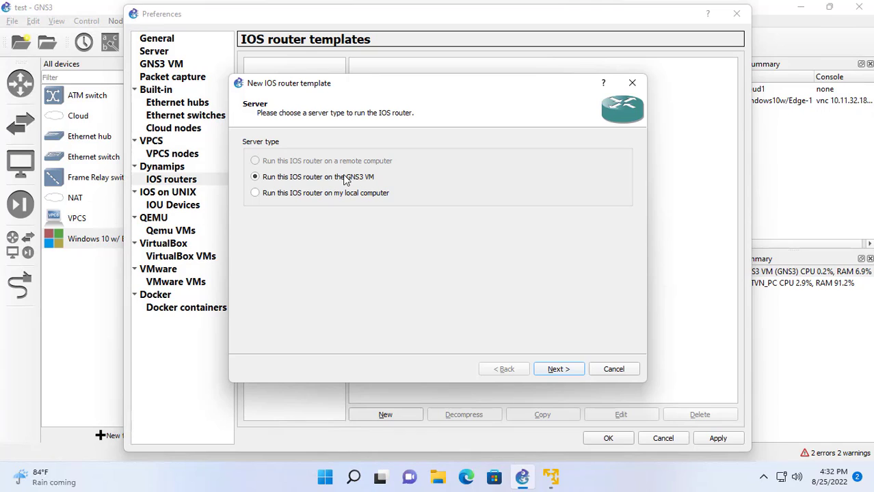
{"action": "left_click", "coordinate": [555, 370]}
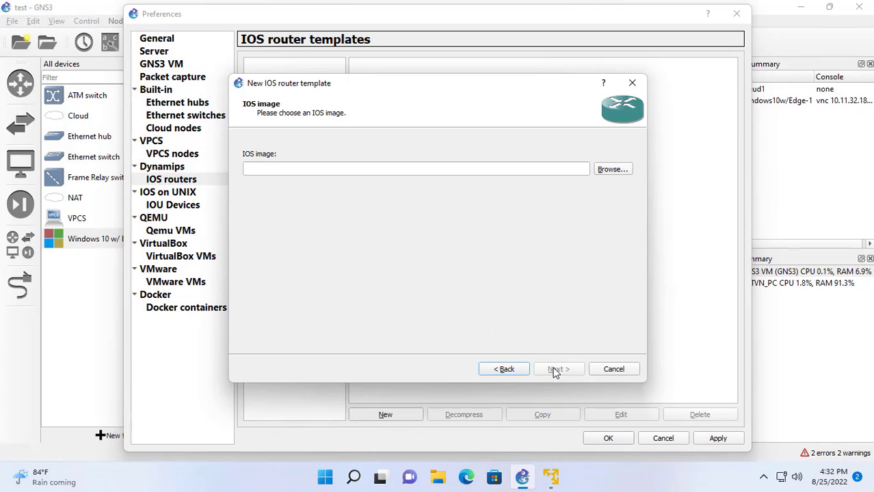
{"action": "left_click", "coordinate": [609, 171]}
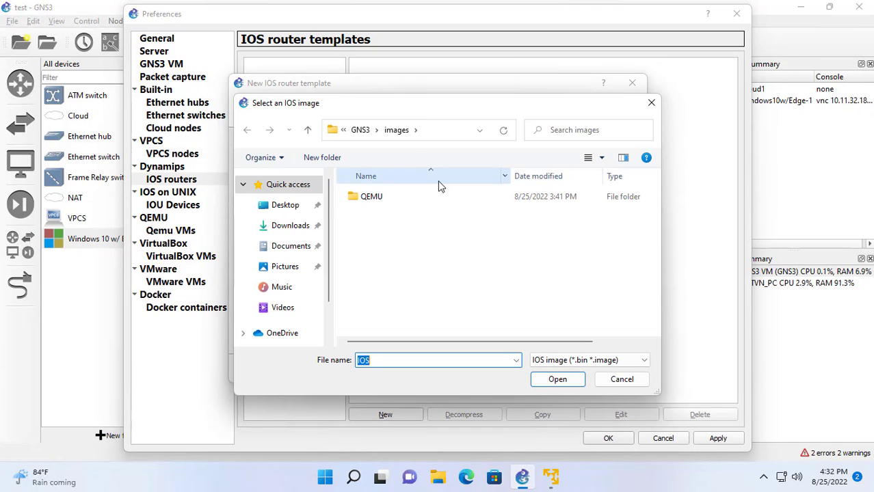
{"action": "left_click", "coordinate": [299, 206]}
{"action": "left_click", "coordinate": [378, 198]}
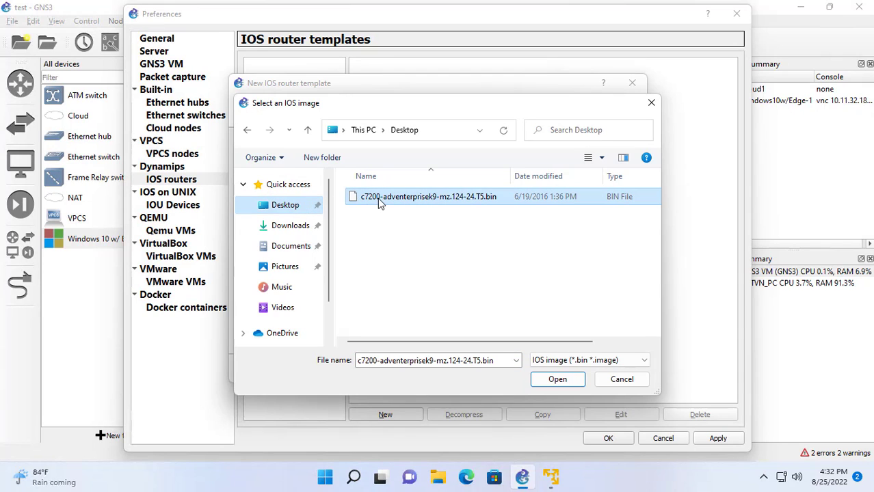
{"action": "left_click", "coordinate": [559, 380]}
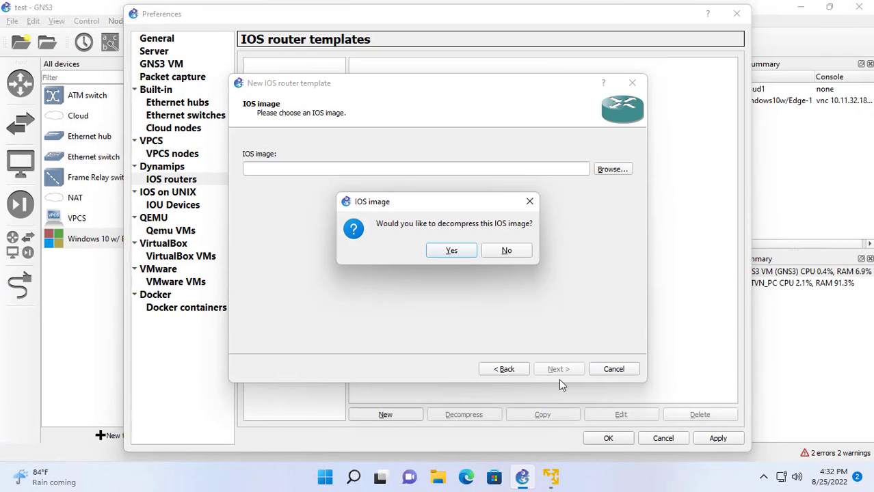
Decompress the image and keep name/platform c7200 with 512 MiB RAM.
{"action": "left_click", "coordinate": [452, 251]}
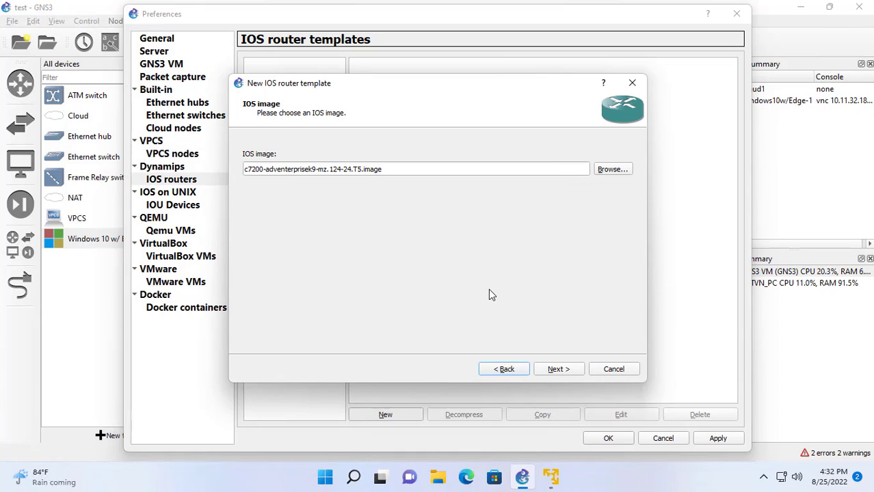
{"action": "left_click", "coordinate": [564, 372]}
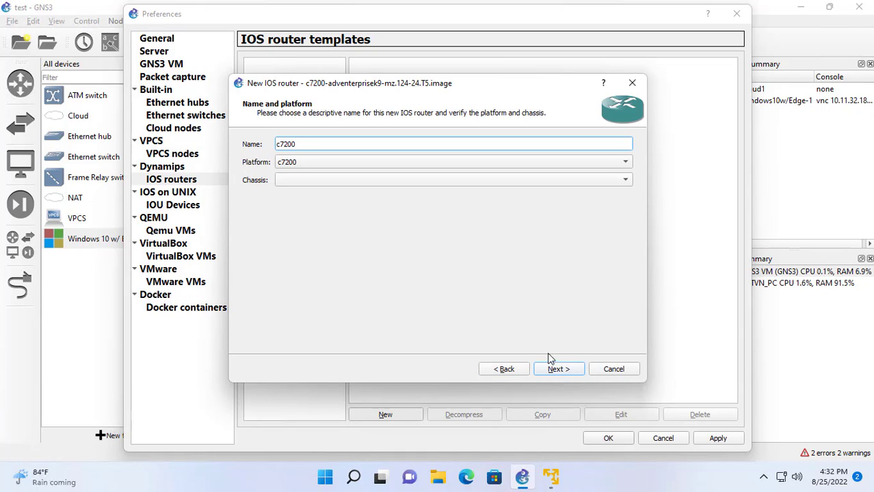
{"action": "left_click", "coordinate": [562, 371]}
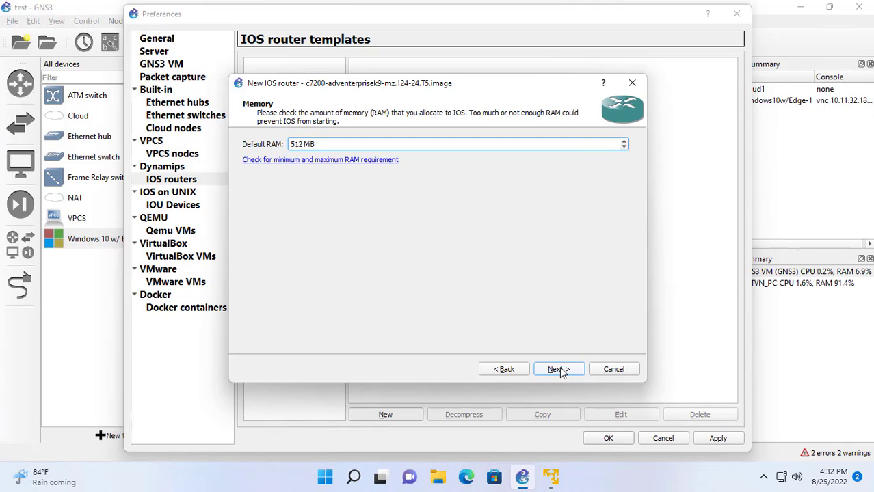
{"action": "left_click", "coordinate": [559, 370]}
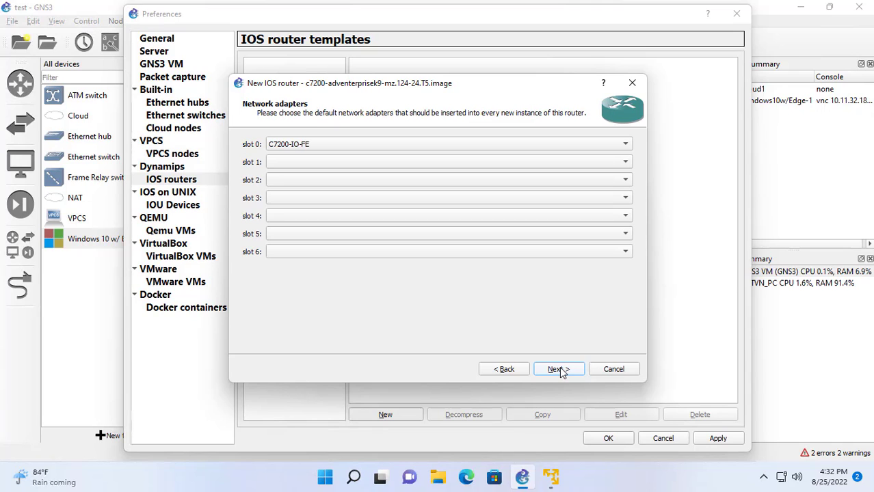
Set slot 0 to C7200-IO-GE-E and slot 1 to PA-GE, then finish and apply.
{"action": "left_click", "coordinate": [441, 145]}
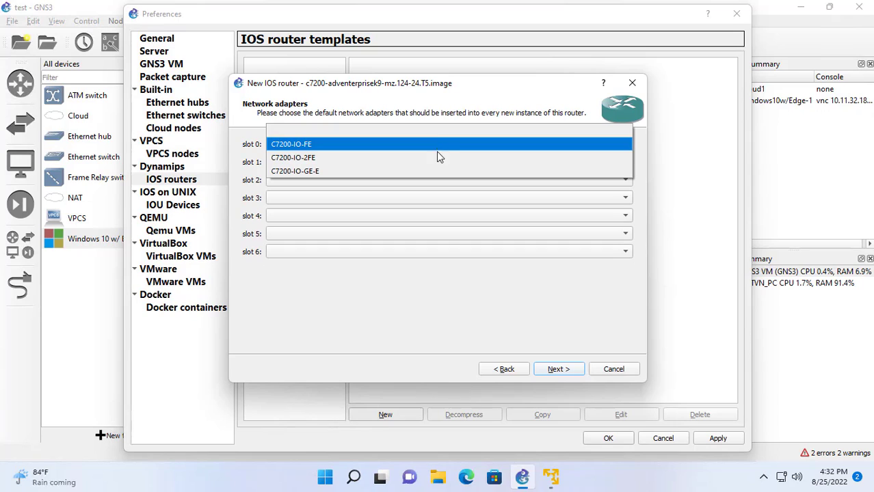
{"action": "left_click", "coordinate": [435, 170]}
{"action": "left_click", "coordinate": [438, 164]}
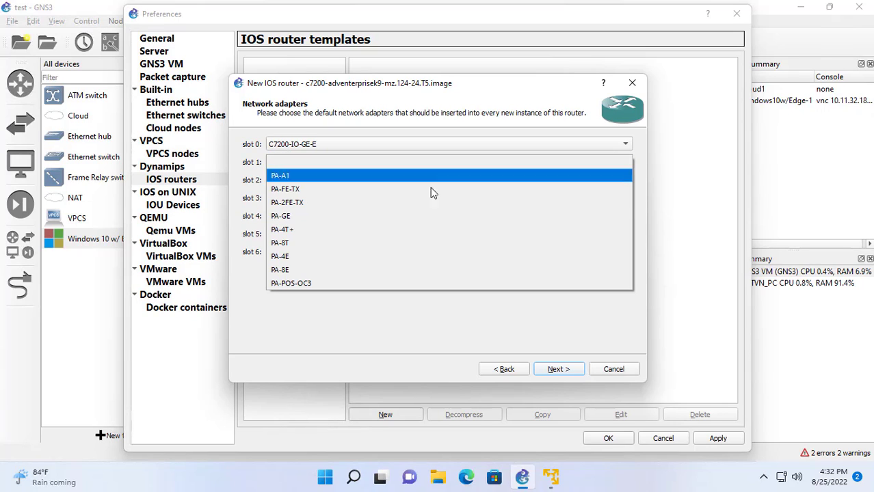
{"action": "left_click", "coordinate": [427, 216]}
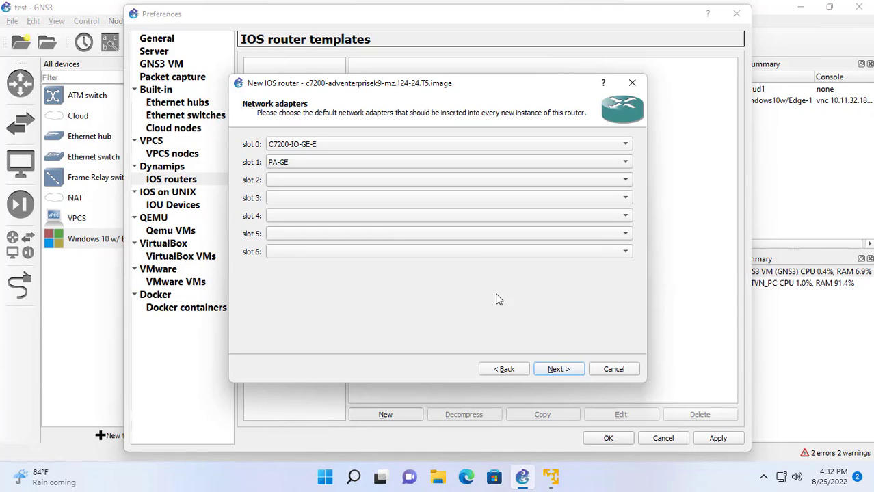
{"action": "left_click", "coordinate": [558, 371]}
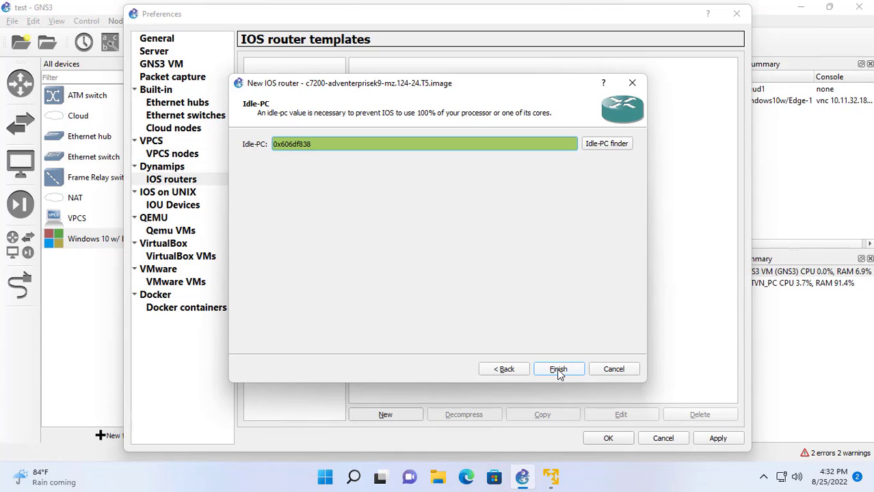
{"action": "left_click", "coordinate": [558, 370]}
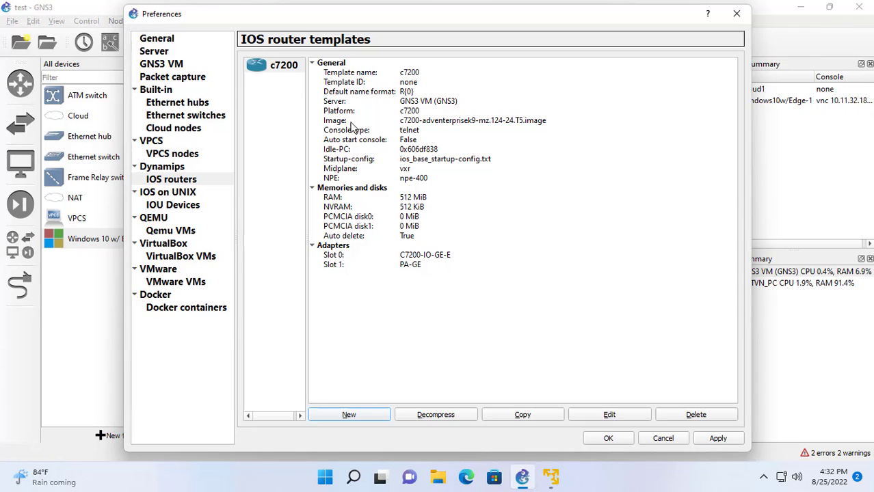
{"action": "left_click", "coordinate": [281, 66]}
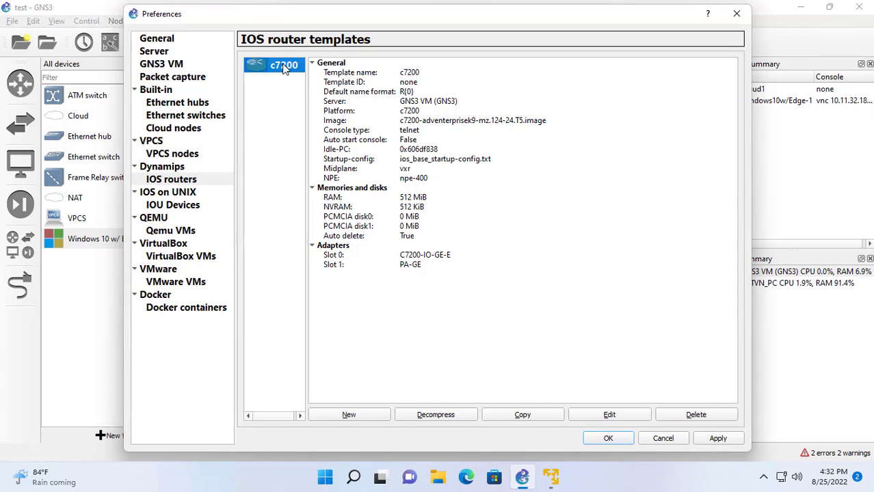
{"action": "left_click", "coordinate": [715, 438]}
Place router R1 below Cloud1 and Switch1 below R1, hosted on the GNS3 VM.
{"action": "left_click", "coordinate": [608, 438]}
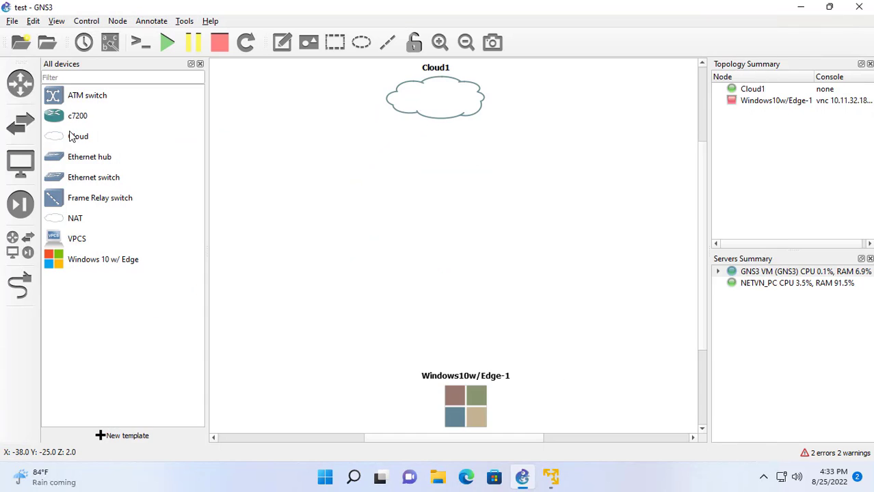
{"action": "left_click_drag", "start_coordinate": [78, 116], "coordinate": [452, 197]}
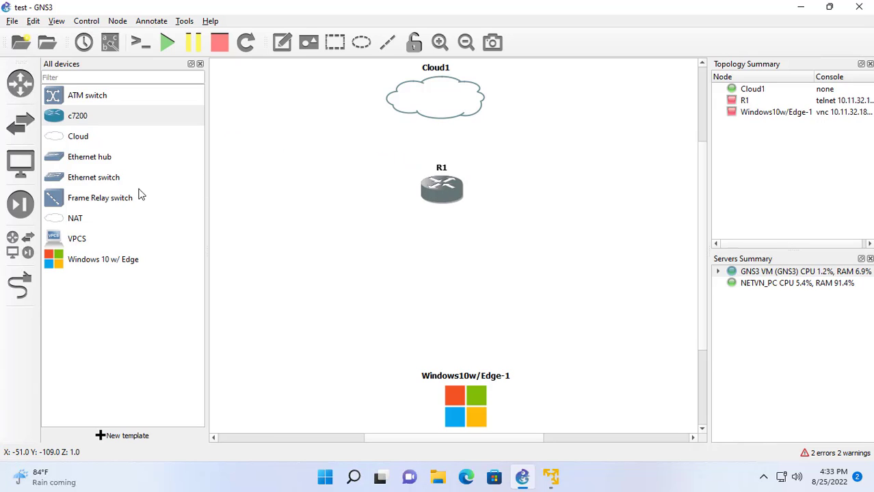
{"action": "left_click_drag", "start_coordinate": [57, 180], "coordinate": [451, 288]}
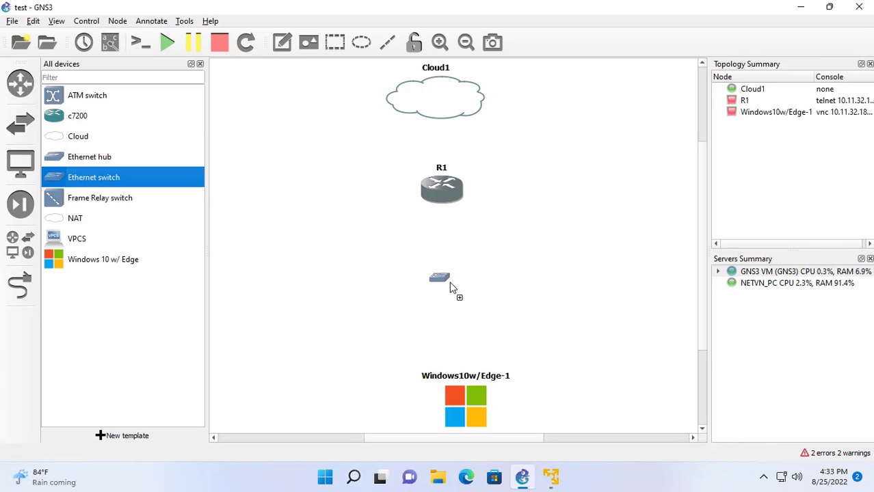
{"action": "left_click", "coordinate": [434, 236]}
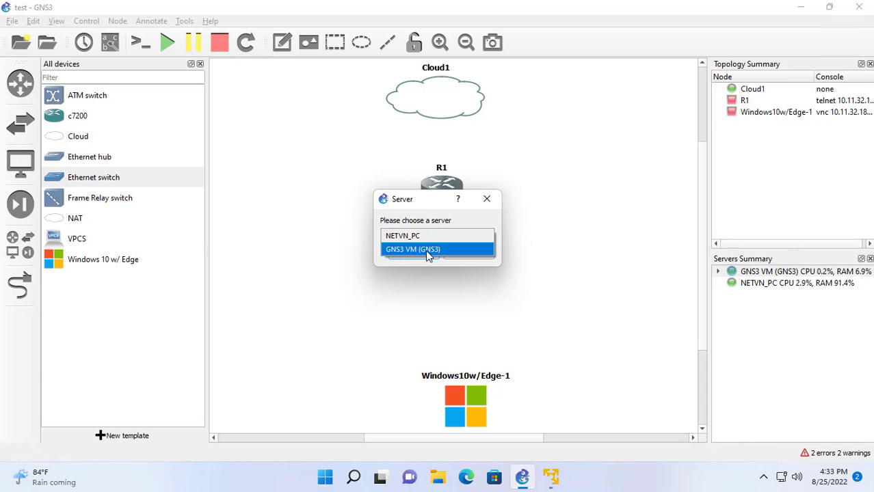
{"action": "left_click", "coordinate": [428, 255]}
{"action": "left_click", "coordinate": [426, 257]}
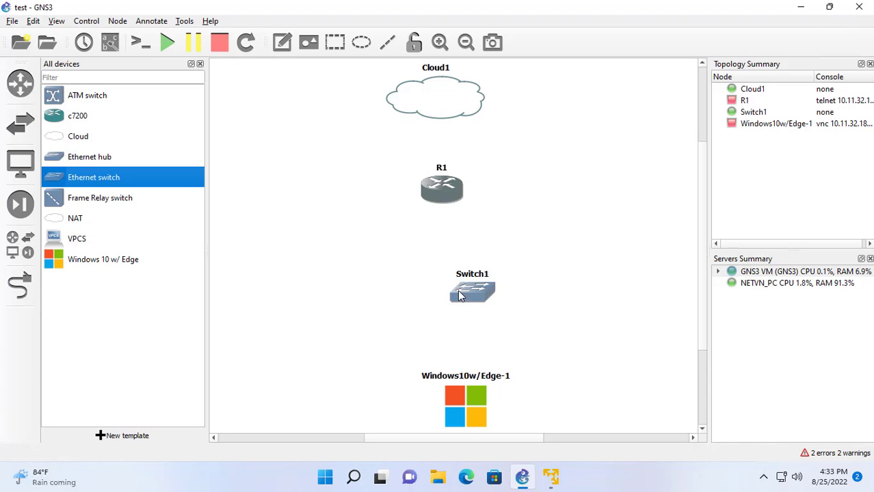
{"action": "left_click", "coordinate": [494, 241]}
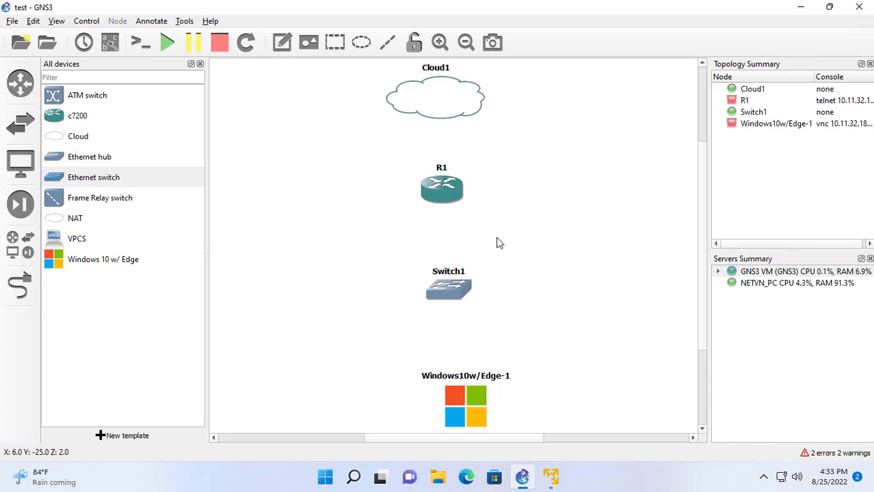
Link Cloud1 eth1 to R1 Gi0/0 and R1 Gi1/0 to Switch1 Ethernet0.
{"action": "left_click", "coordinate": [21, 290]}
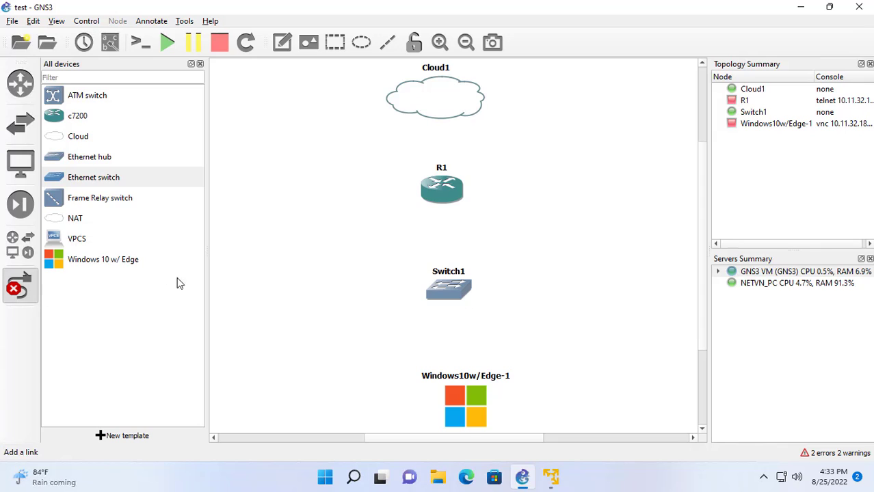
{"action": "left_click", "coordinate": [434, 110]}
{"action": "left_click", "coordinate": [459, 125]}
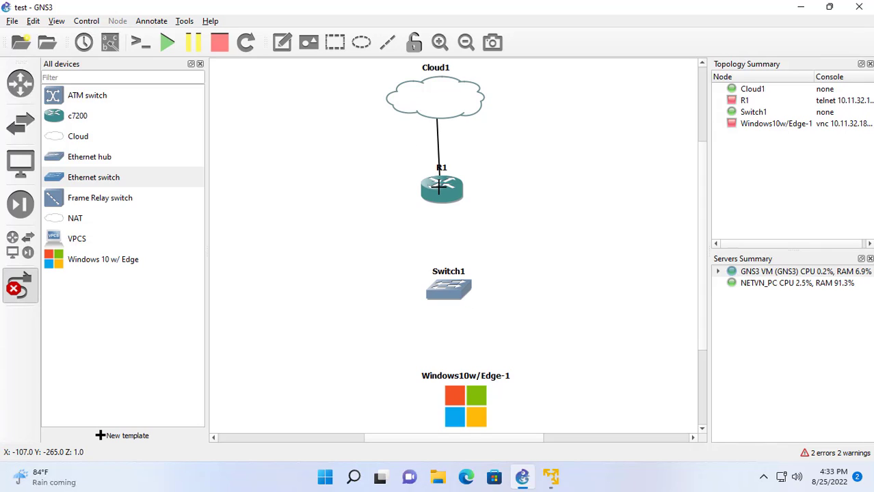
{"action": "left_click", "coordinate": [442, 192]}
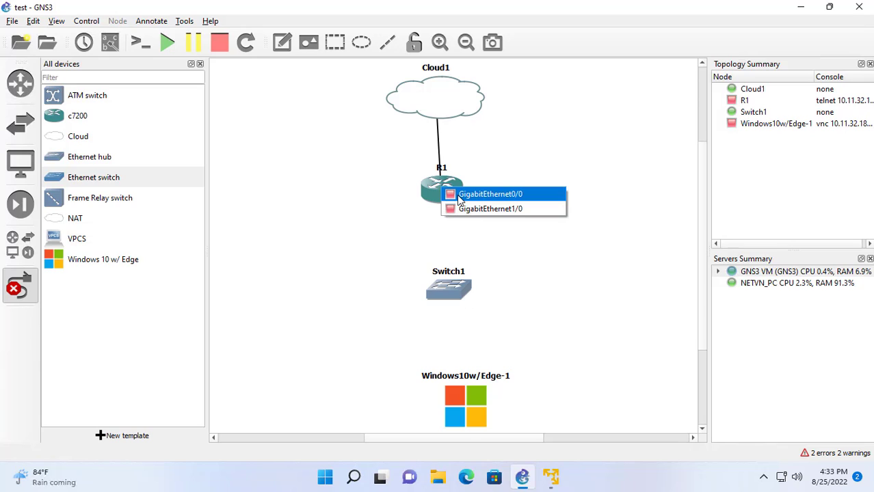
{"action": "left_click", "coordinate": [489, 194]}
{"action": "left_click", "coordinate": [439, 194]}
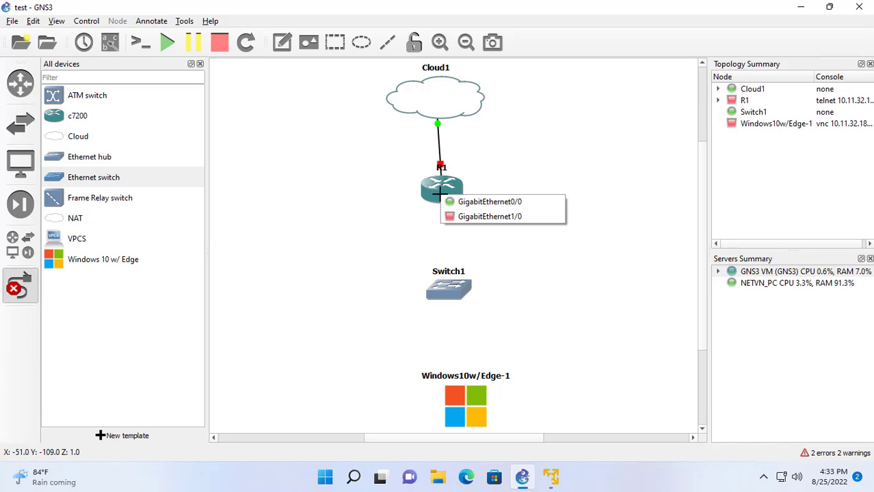
{"action": "left_click", "coordinate": [458, 216]}
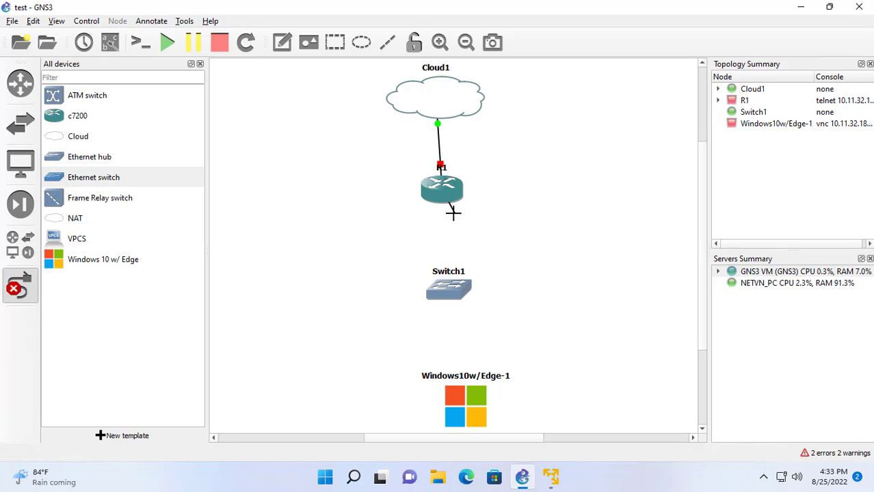
{"action": "left_click", "coordinate": [445, 290]}
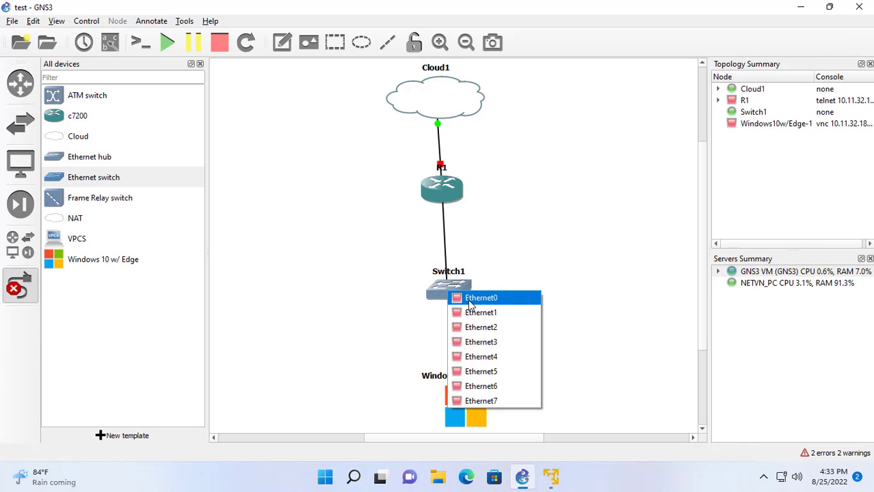
{"action": "left_click", "coordinate": [470, 299]}
Link Switch1 Ethernet1 to the Windows node's NIC1 and turn off the link tool.
{"action": "left_click", "coordinate": [439, 290]}
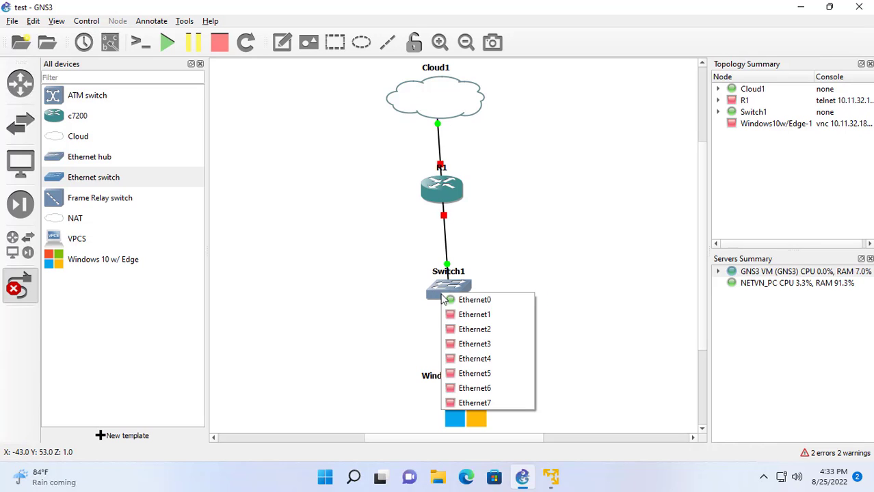
{"action": "key", "text": "Escape"}
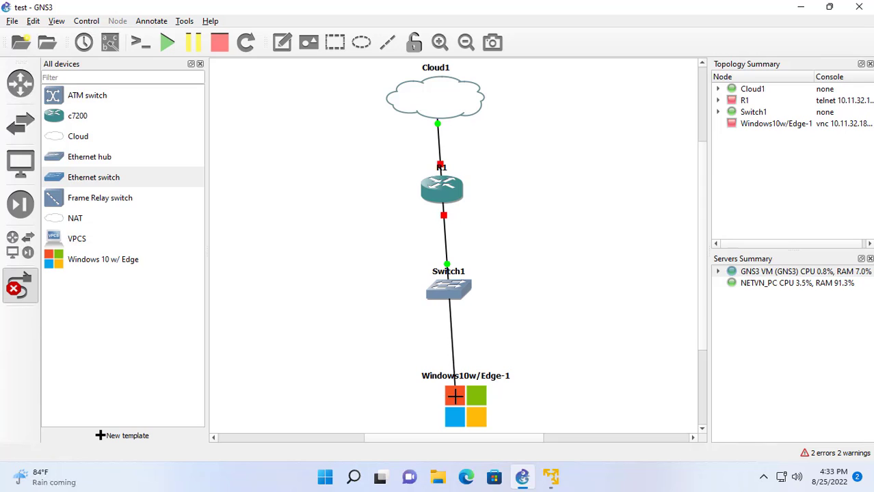
{"action": "left_click", "coordinate": [457, 401]}
{"action": "left_click", "coordinate": [465, 409]}
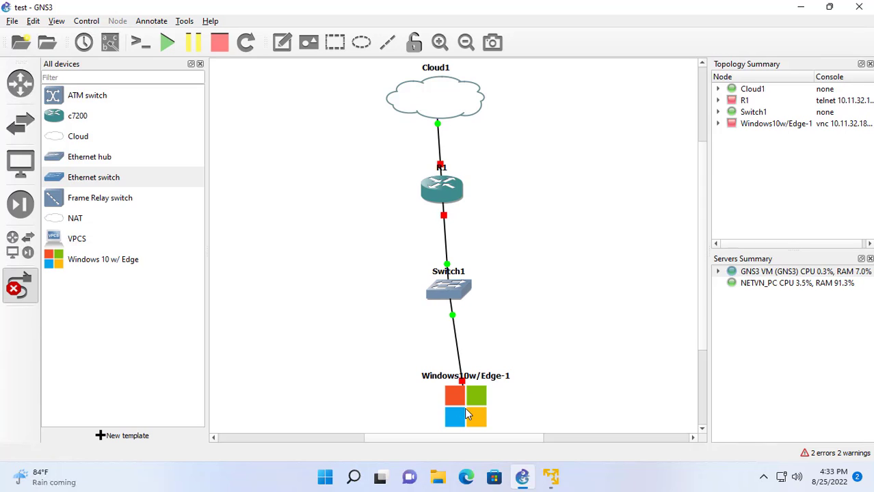
{"action": "left_click", "coordinate": [20, 285]}
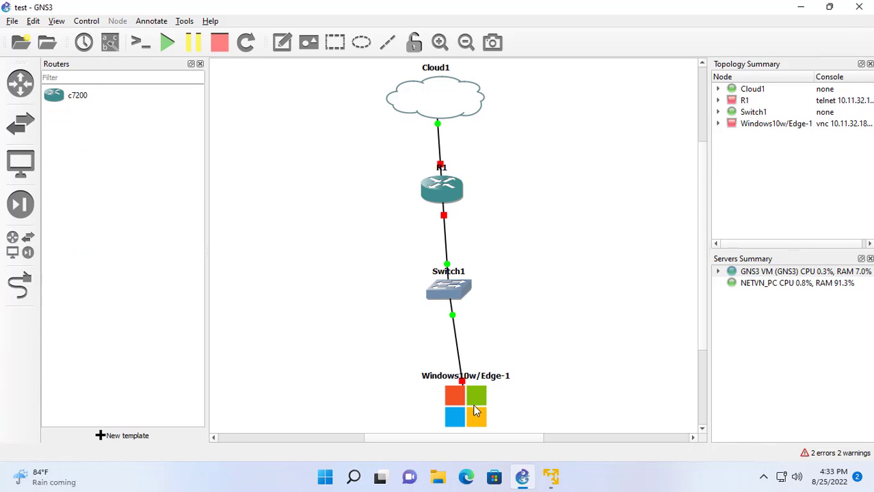
Give R1 the Affinity-circle-blue router symbol.
{"action": "left_click_drag", "start_coordinate": [473, 406], "coordinate": [461, 397]}
{"action": "right_click", "coordinate": [451, 198]}
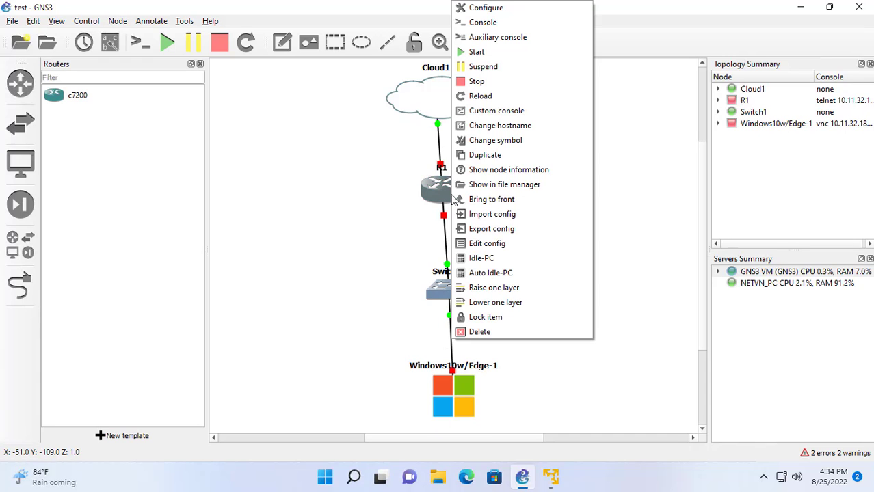
{"action": "left_click", "coordinate": [474, 141]}
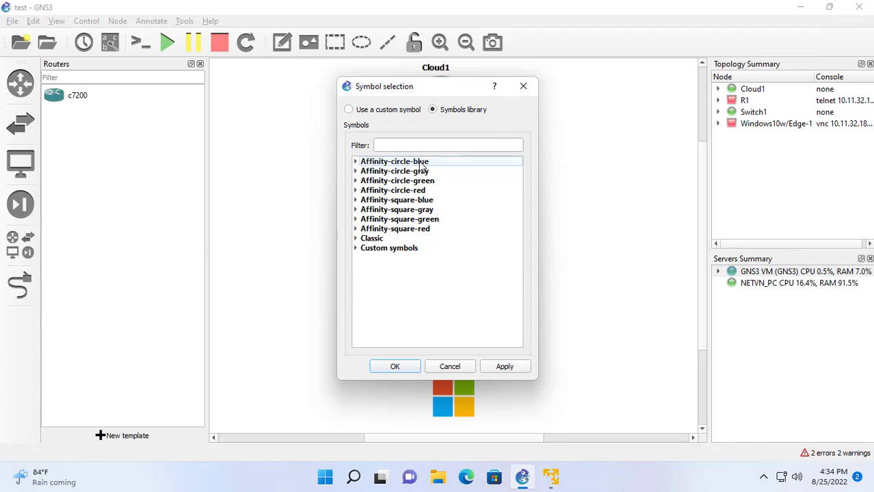
{"action": "double_click", "coordinate": [422, 164]}
{"action": "left_click", "coordinate": [429, 142]}
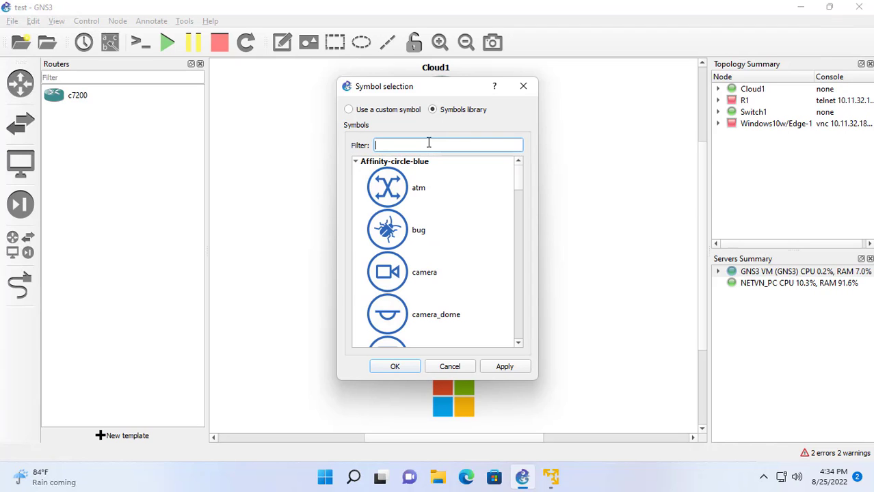
{"action": "type", "text": "rout"}
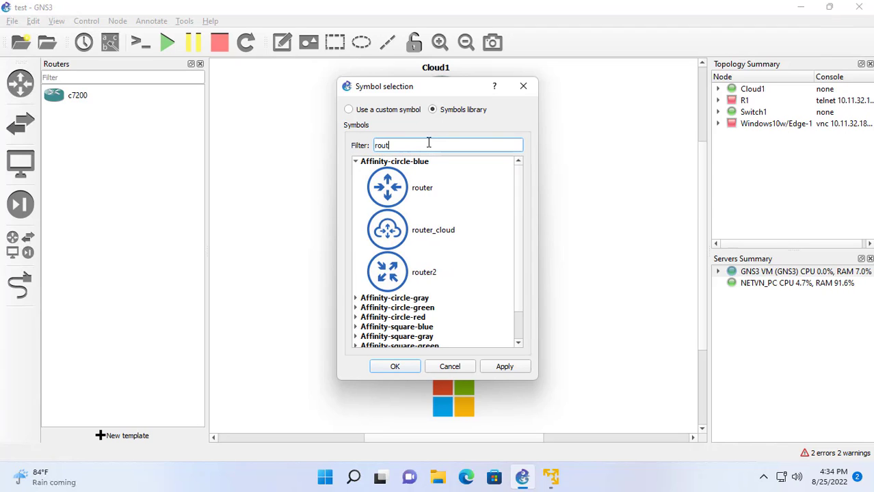
{"action": "left_click", "coordinate": [400, 182]}
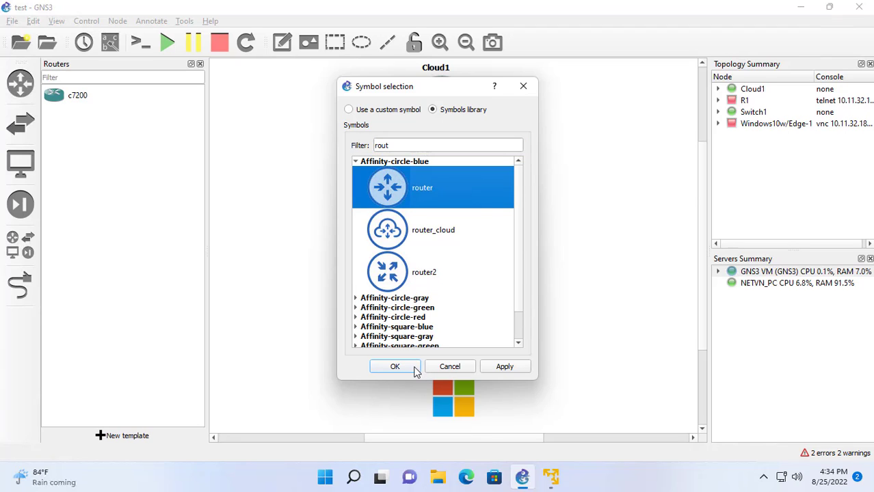
{"action": "left_click", "coordinate": [414, 369]}
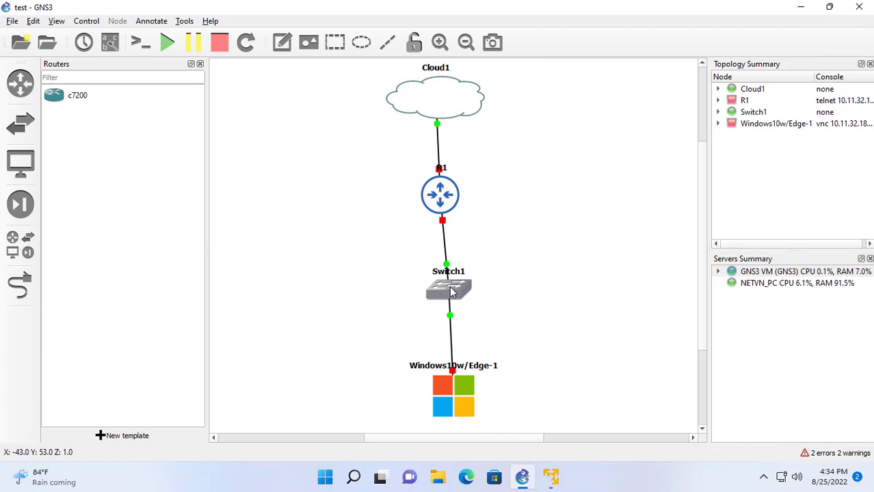
Give Switch1 the Affinity-circle-blue switch symbol.
{"action": "right_click", "coordinate": [450, 292]}
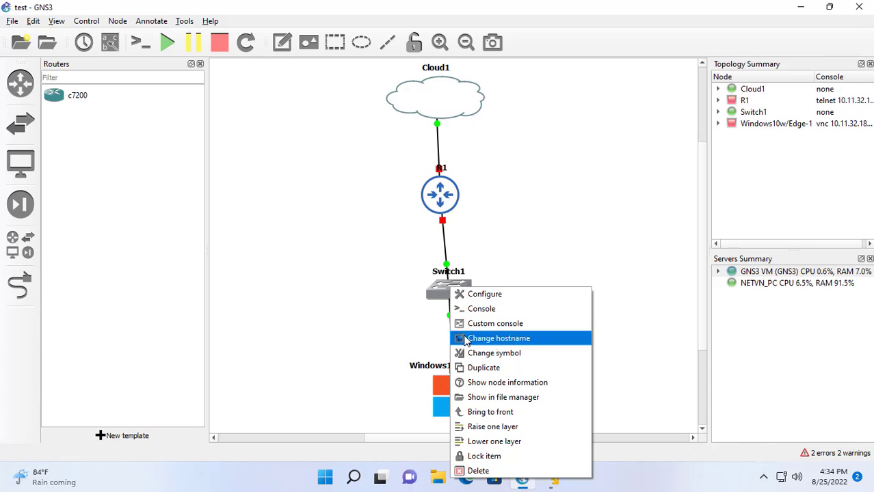
{"action": "left_click", "coordinate": [472, 352]}
{"action": "double_click", "coordinate": [404, 165]}
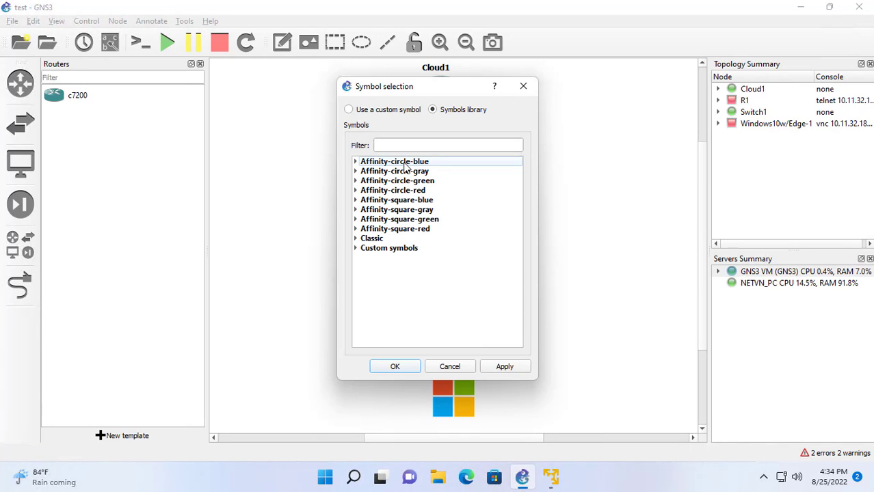
{"action": "left_click", "coordinate": [413, 147]}
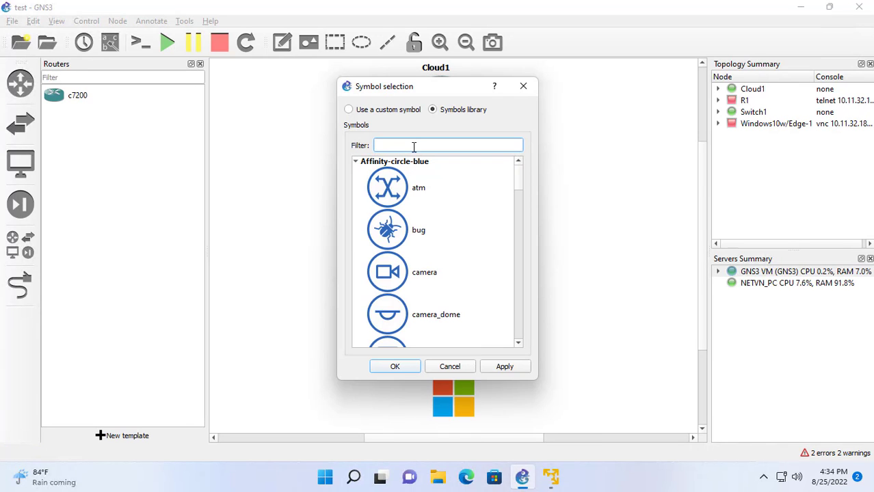
{"action": "type", "text": "sw"}
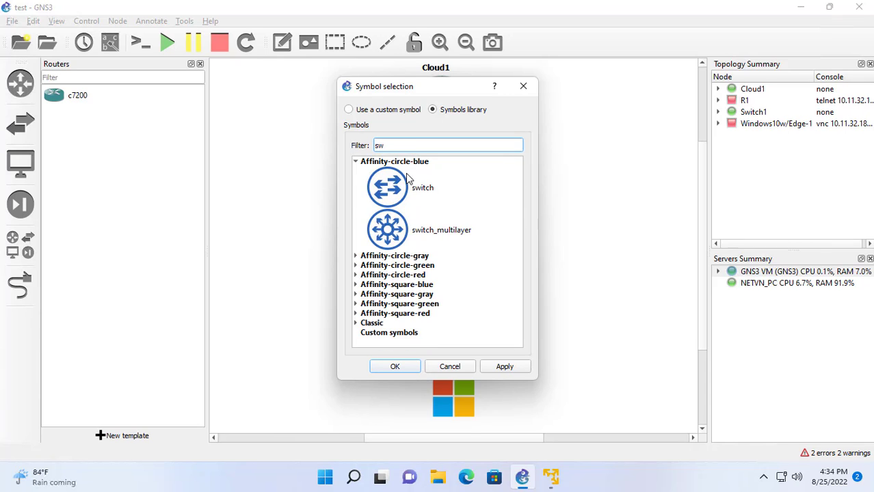
{"action": "left_click", "coordinate": [407, 180]}
{"action": "left_click", "coordinate": [399, 365]}
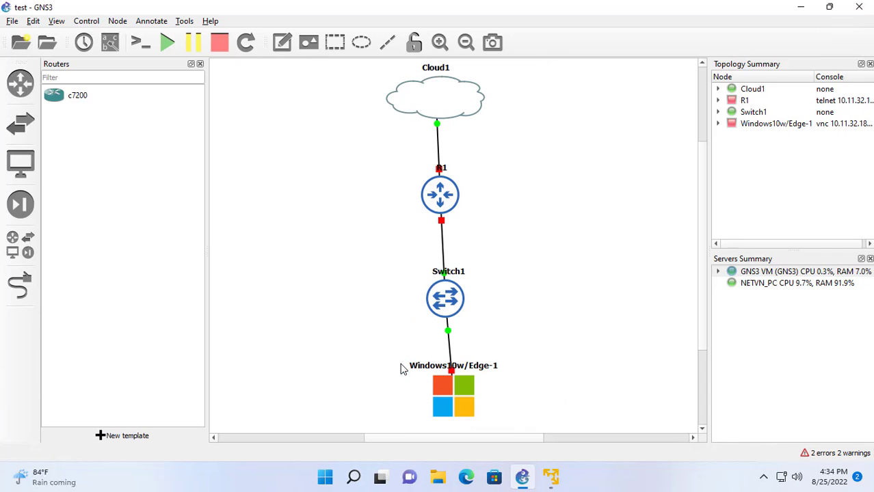
Give Windows10w/Edge-1 the Affinity-circle-blue client symbol.
{"action": "left_click", "coordinate": [443, 394]}
{"action": "right_click", "coordinate": [443, 391]}
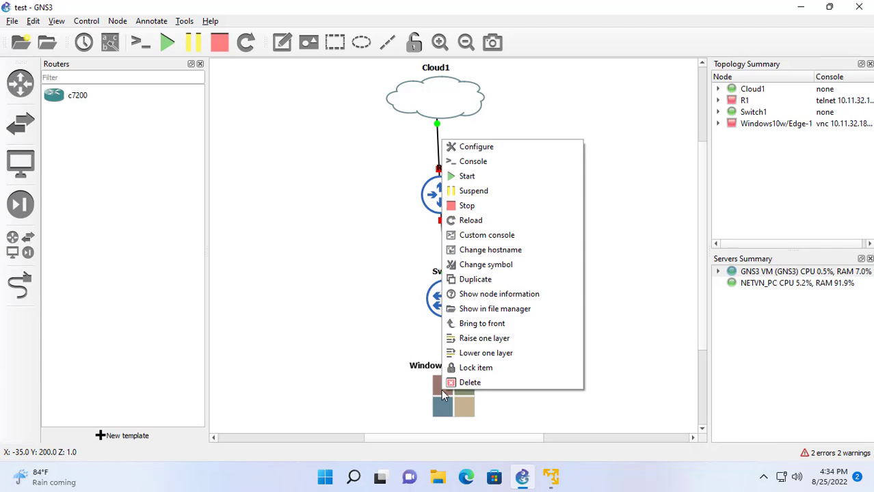
{"action": "left_click", "coordinate": [473, 265]}
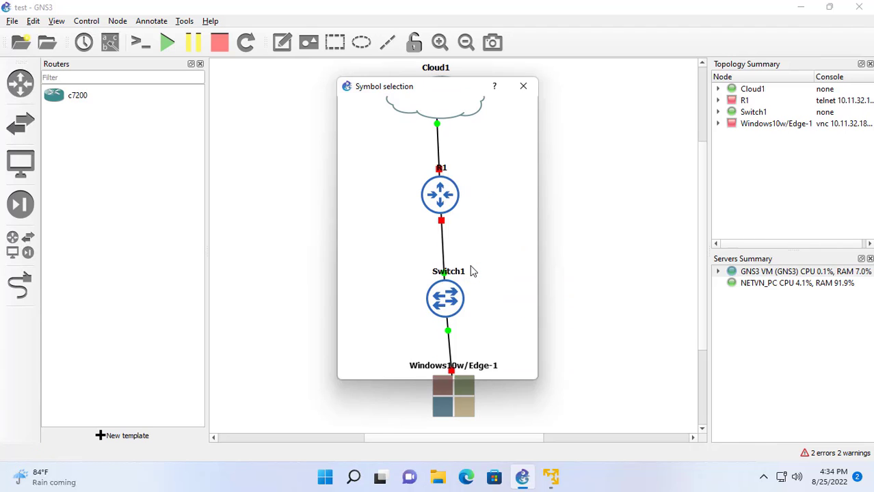
{"action": "double_click", "coordinate": [394, 162]}
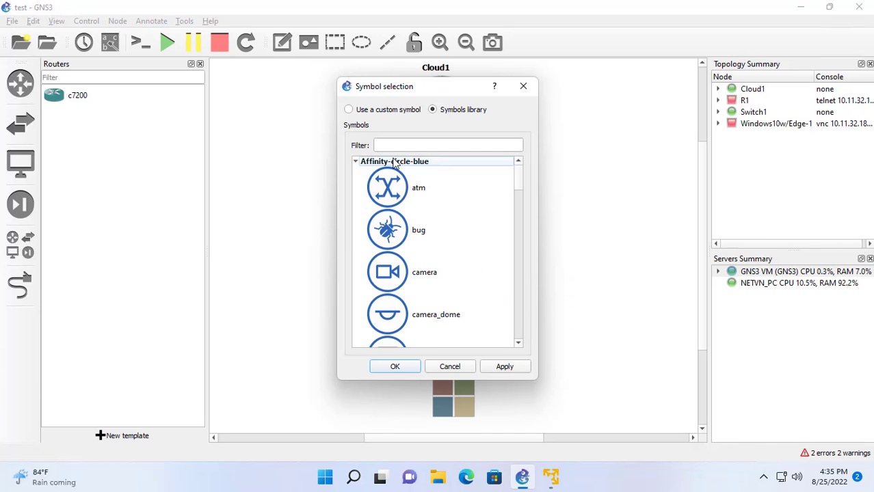
{"action": "left_click", "coordinate": [408, 148]}
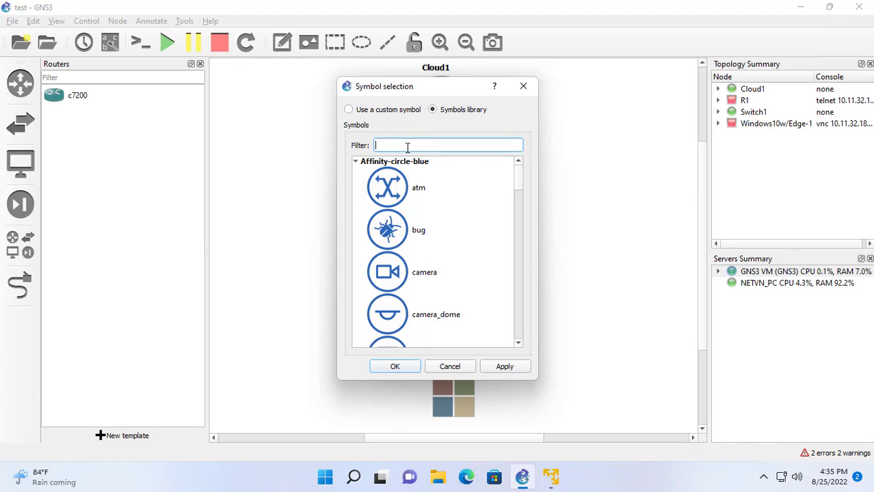
{"action": "type", "text": "cli"}
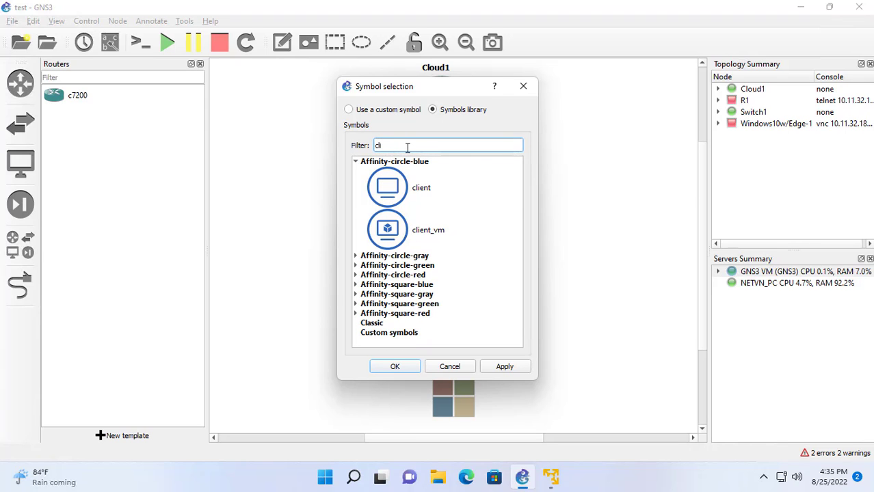
{"action": "left_click", "coordinate": [393, 188]}
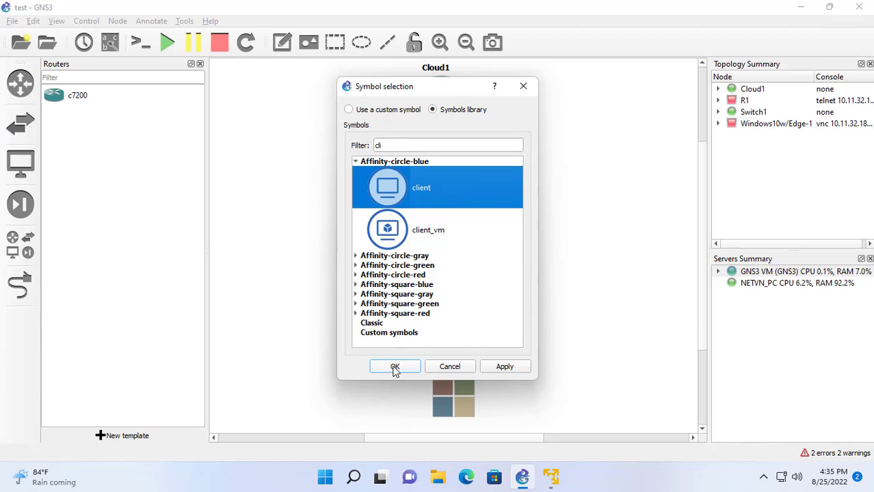
{"action": "left_click", "coordinate": [395, 367]}
Rename the Windows node to Win10.
{"action": "right_click", "coordinate": [457, 387]}
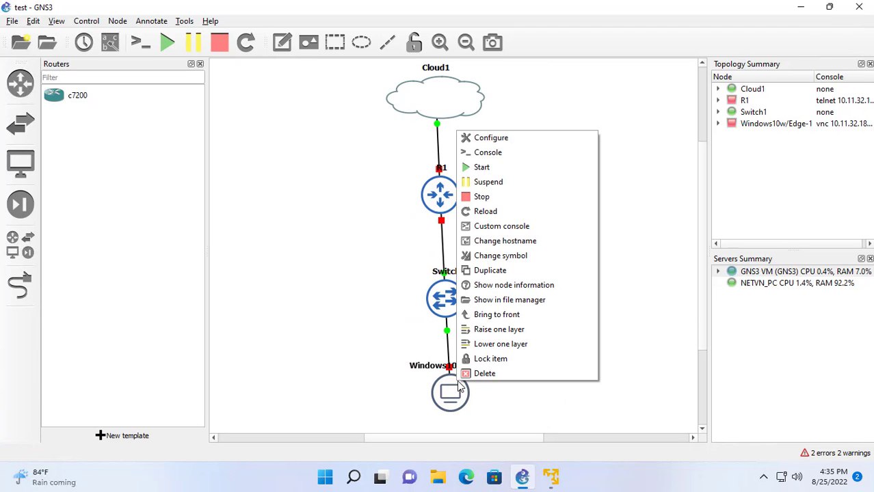
{"action": "left_click", "coordinate": [496, 243]}
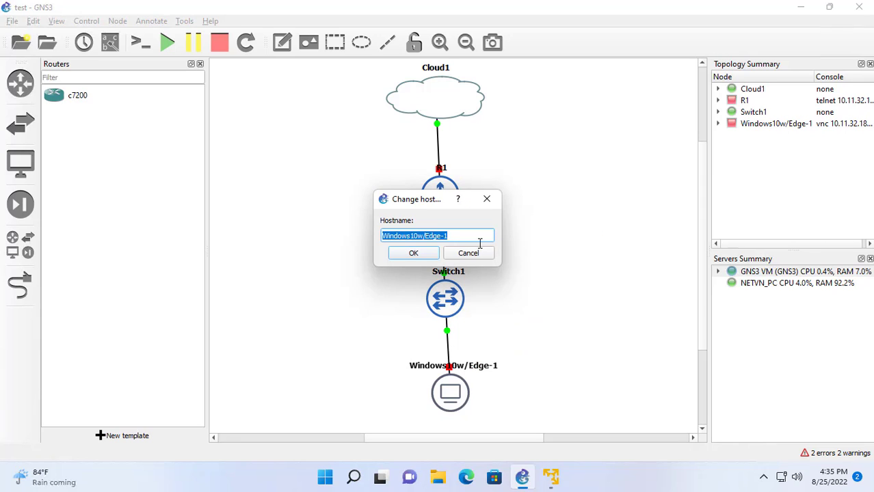
{"action": "left_click", "coordinate": [419, 237]}
{"action": "key", "text": "shift+End"}
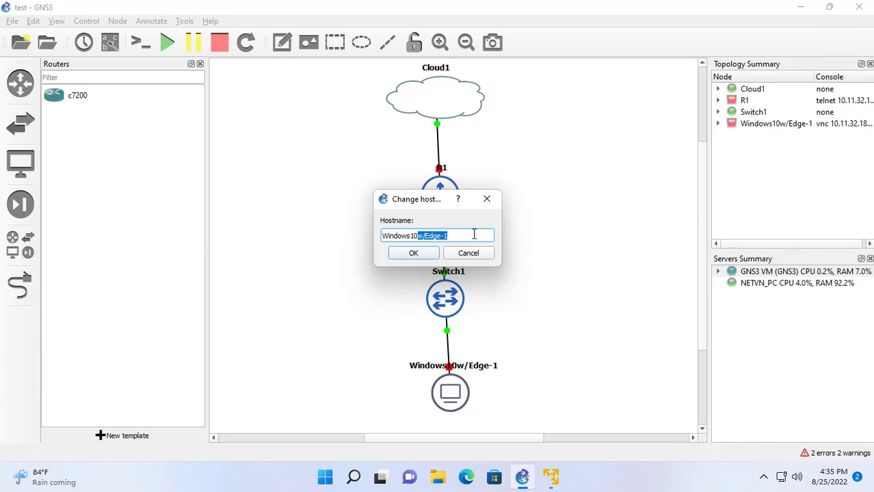
{"action": "key", "text": "BackSpace"}
{"action": "key", "text": "Left"}
{"action": "key", "text": "Left"}
{"action": "key", "text": "BackSpace"}
{"action": "key", "text": "BackSpace"}
{"action": "key", "text": "BackSpace"}
{"action": "key", "text": "BackSpace"}
{"action": "left_click", "coordinate": [413, 253]}
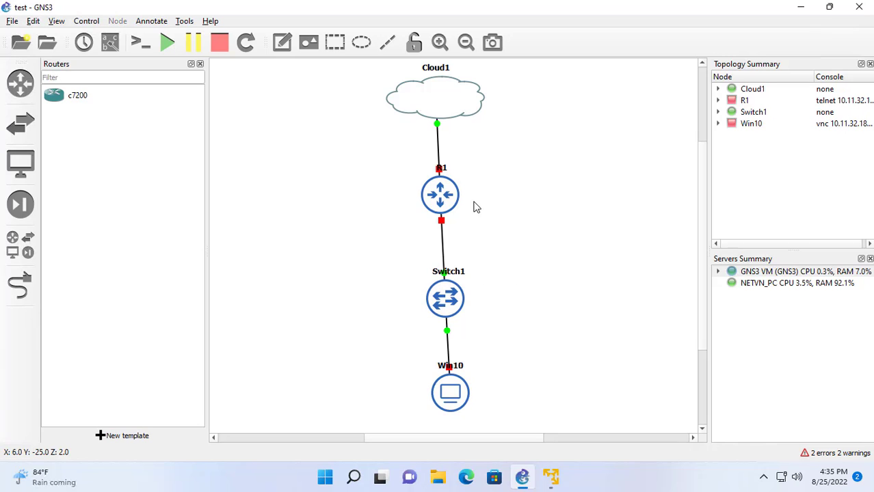
Start the R1 router and then the Win10 node.
{"action": "right_click", "coordinate": [449, 196]}
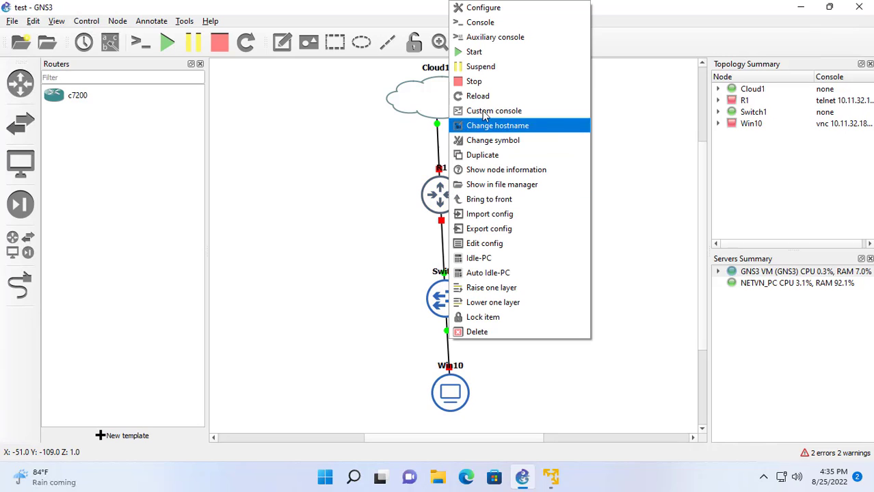
{"action": "left_click", "coordinate": [487, 55]}
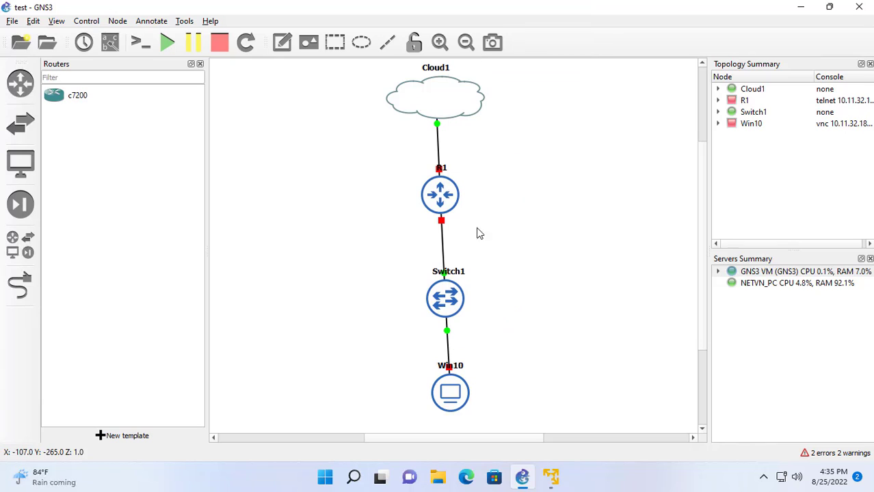
{"action": "right_click", "coordinate": [450, 394]}
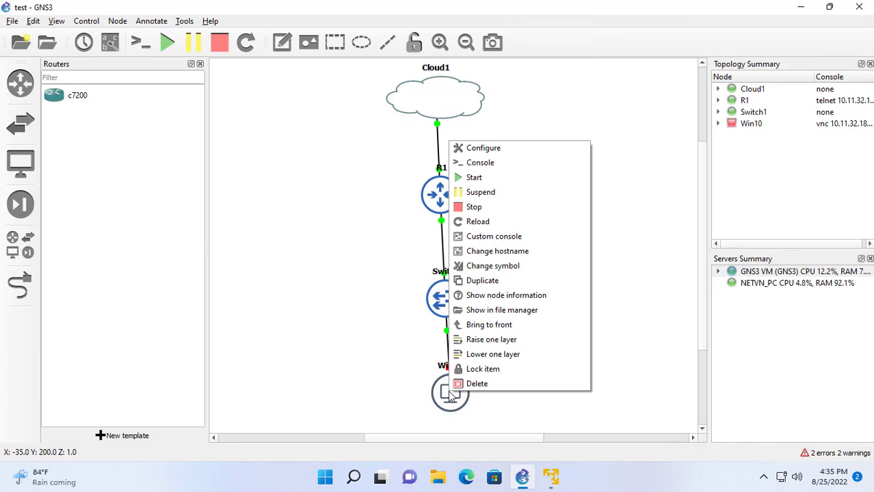
{"action": "left_click", "coordinate": [479, 181]}
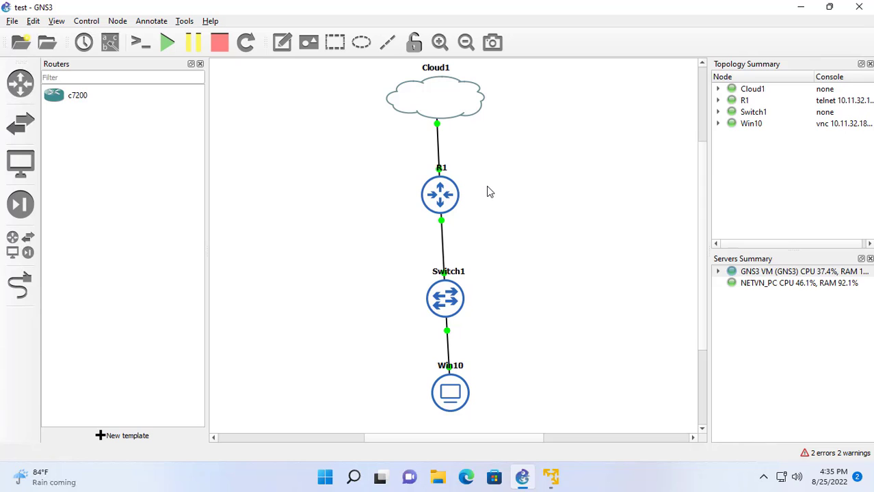
Turn on interface labels and move the g0/0, e0, e1 and NIC1 labels beside their nodes.
{"action": "left_click", "coordinate": [109, 42]}
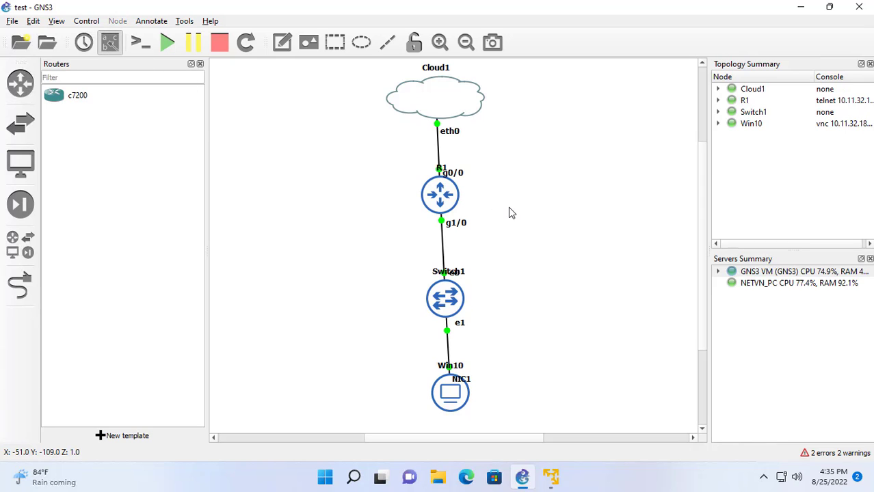
{"action": "left_click_drag", "start_coordinate": [459, 177], "coordinate": [468, 174]}
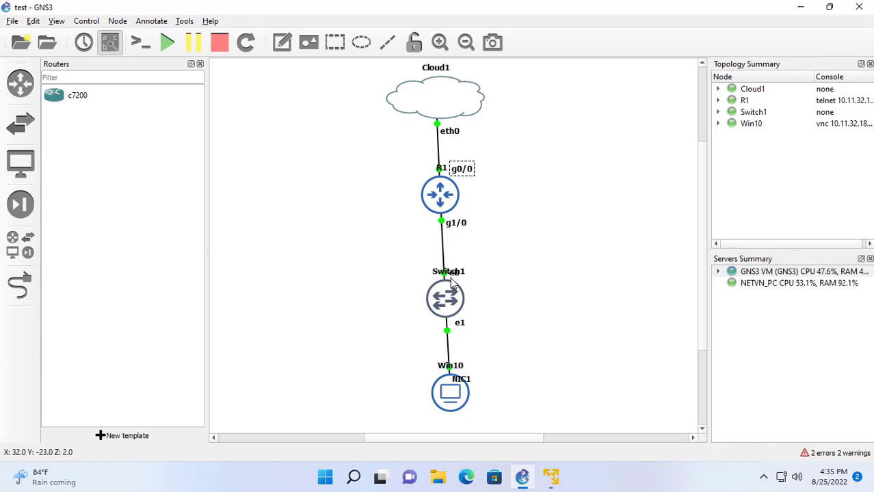
{"action": "left_click_drag", "start_coordinate": [452, 277], "coordinate": [474, 273]}
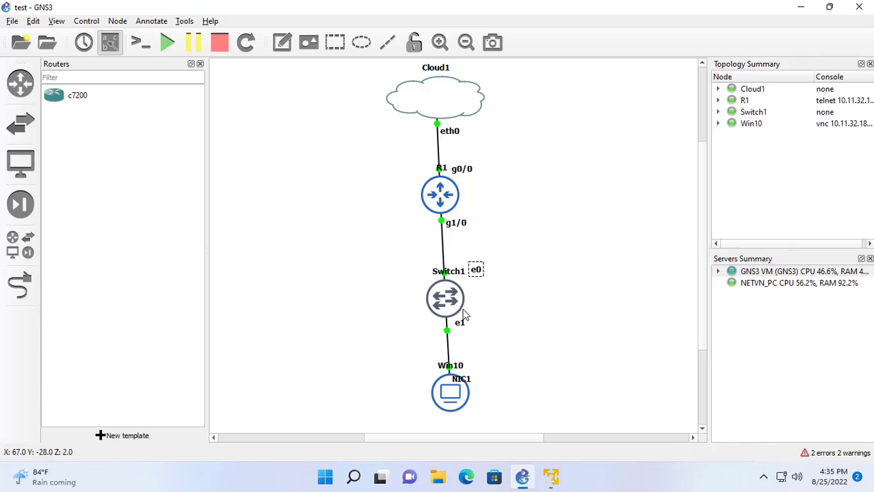
{"action": "left_click_drag", "start_coordinate": [461, 326], "coordinate": [466, 325]}
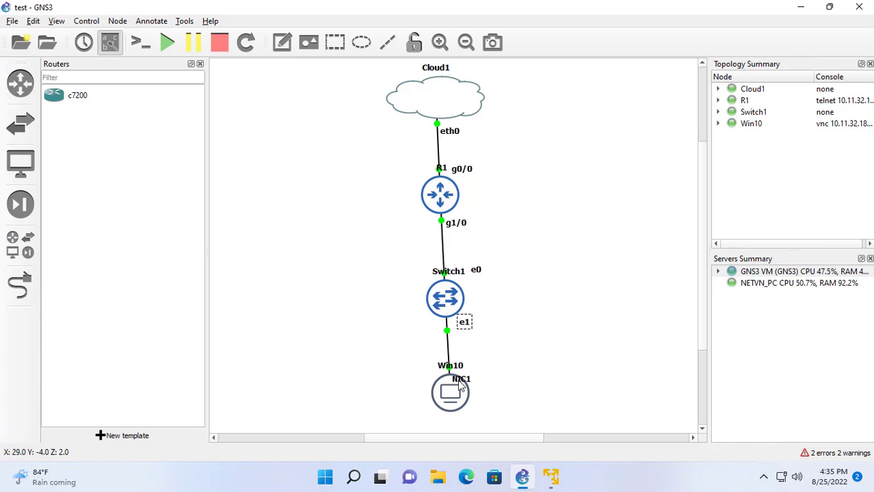
{"action": "left_click_drag", "start_coordinate": [462, 380], "coordinate": [479, 373]}
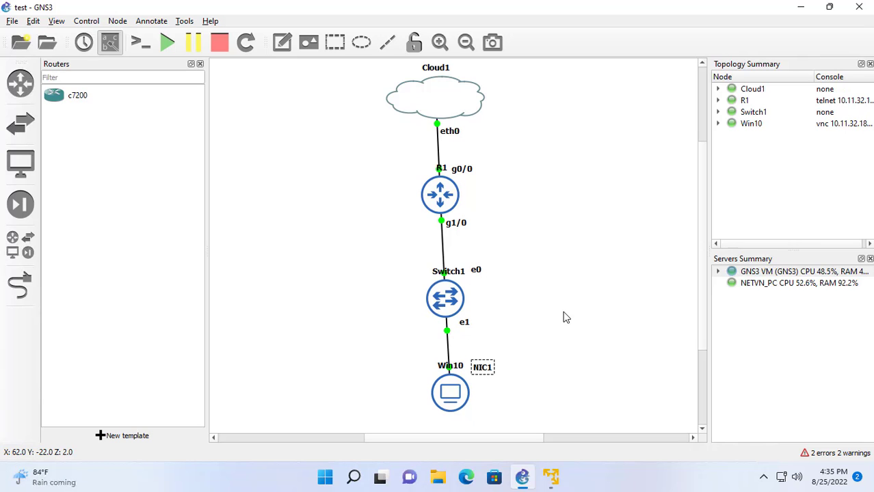
{"action": "right_click", "coordinate": [441, 195]}
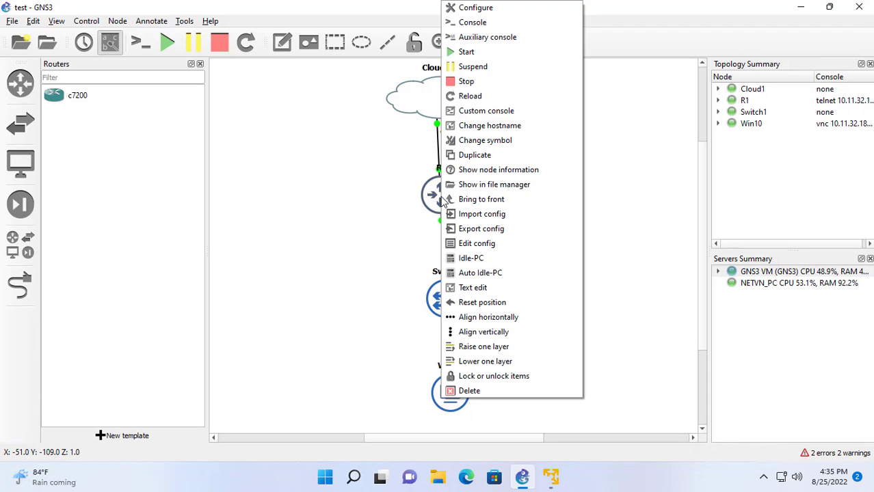
Open R1's console and page through its running configuration with show run.
{"action": "left_click", "coordinate": [472, 22]}
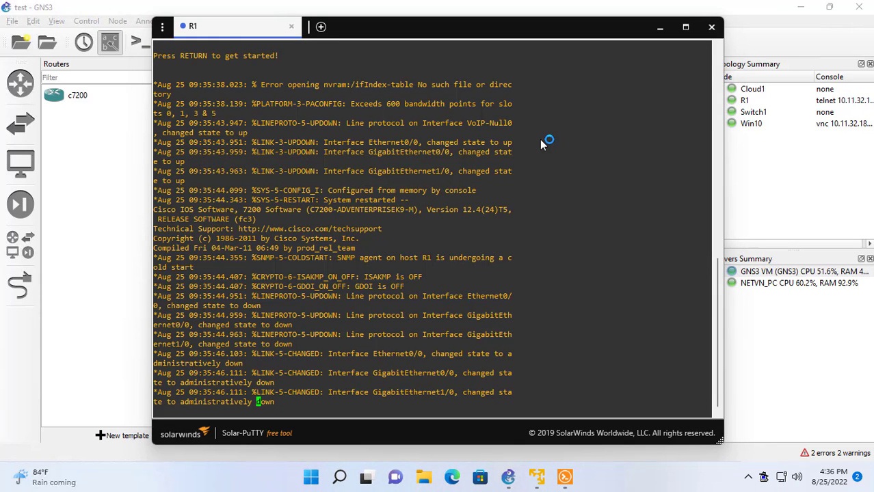
{"action": "key", "text": "Return"}
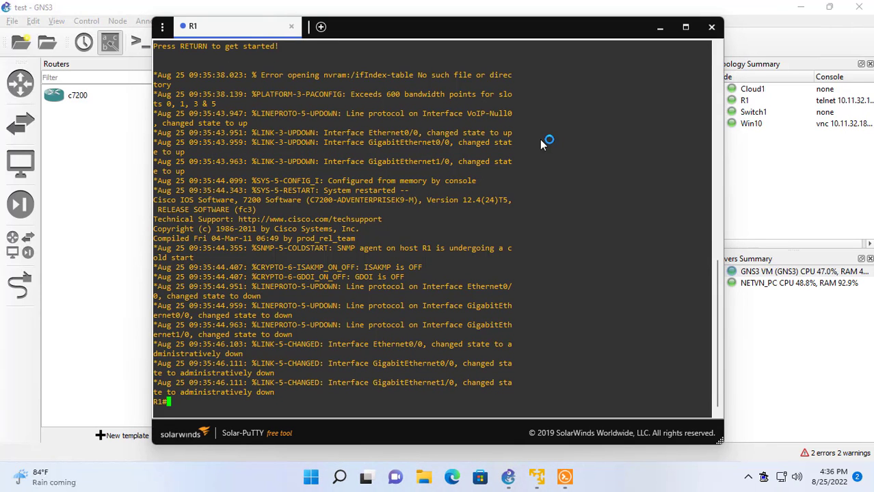
{"action": "type", "text": "show run"}
{"action": "key", "text": "Return"}
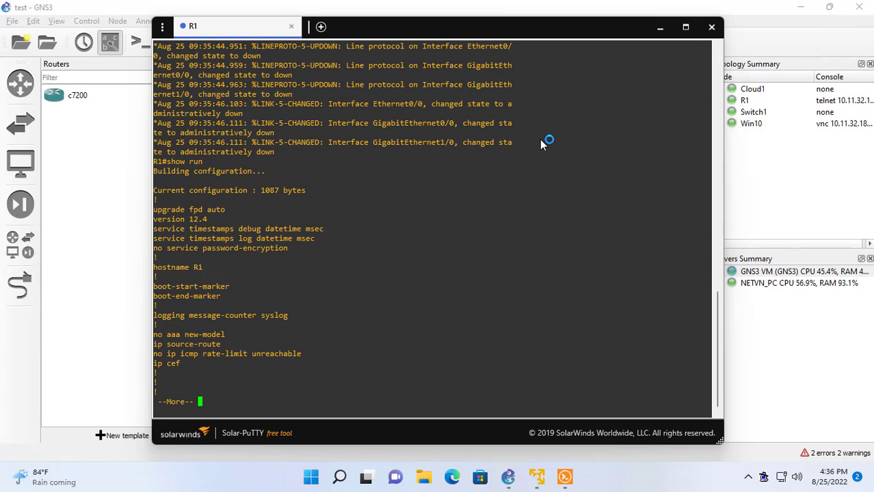
{"action": "key", "text": "space"}
{"action": "key", "text": "space"}
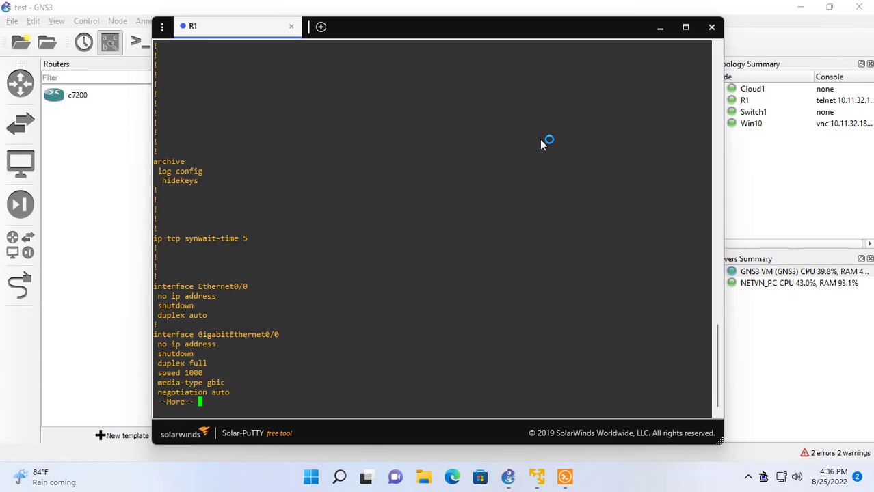
In configure terminal, run no shutdown on interface GigabitEthernet0/0.
{"action": "type", "text": "q"}
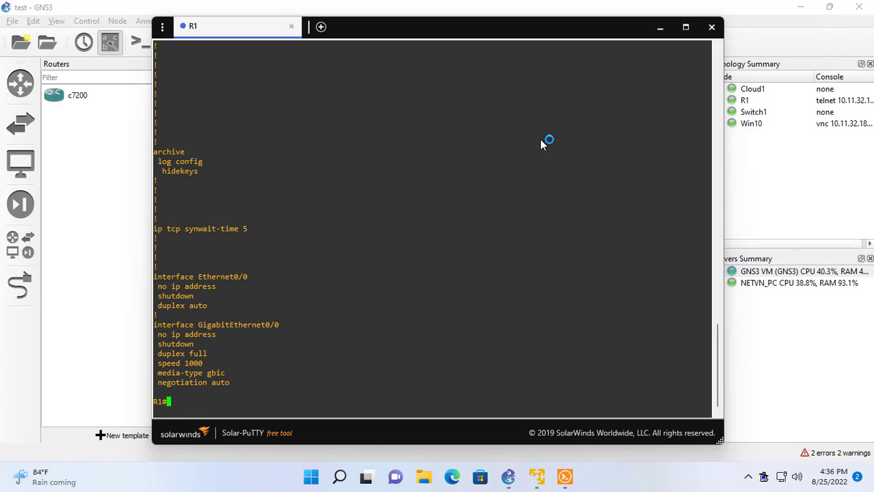
{"action": "type", "text": "conf"}
{"action": "key", "text": "Tab"}
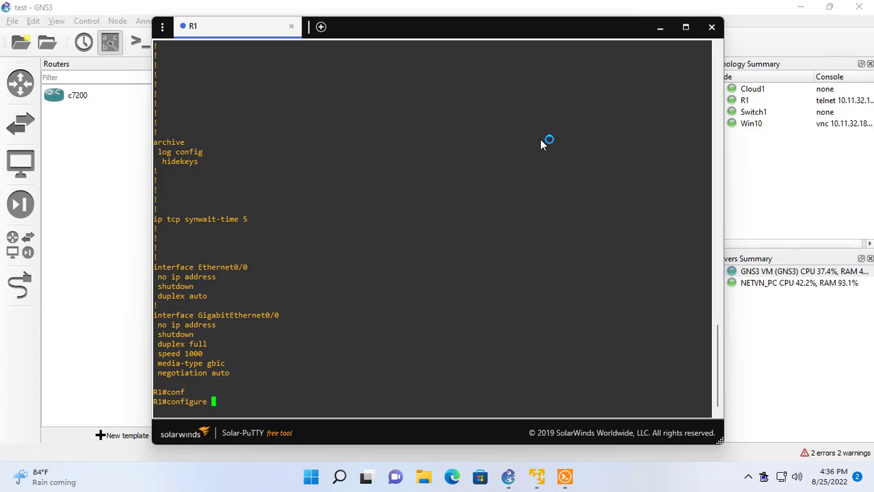
{"action": "type", "text": "t"}
{"action": "key", "text": "Tab"}
{"action": "key", "text": "Return"}
{"action": "type", "text": "int"}
{"action": "key", "text": "Tab"}
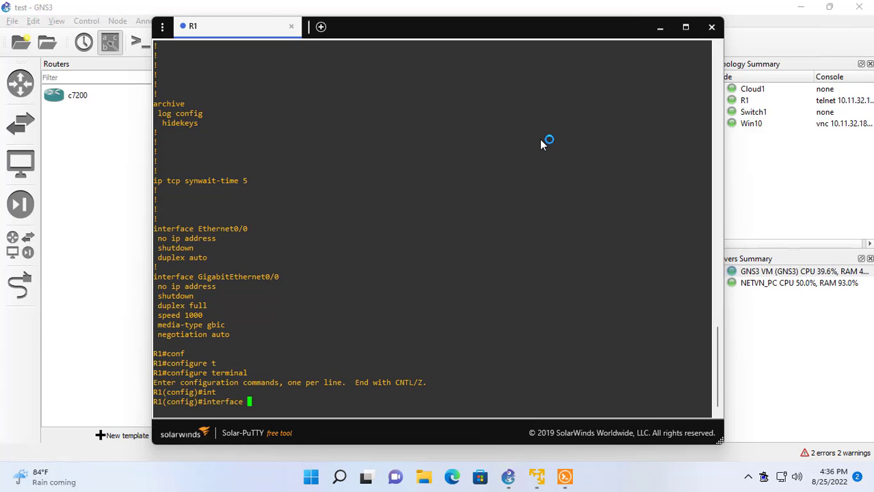
{"action": "type", "text": "gi"}
{"action": "key", "text": "Tab"}
{"action": "type", "text": "0/0"}
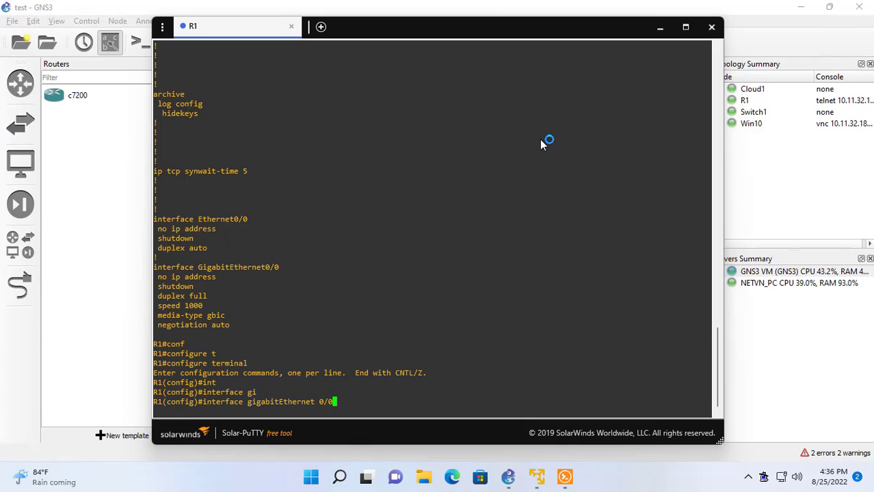
{"action": "key", "text": "Return"}
{"action": "type", "text": "no"}
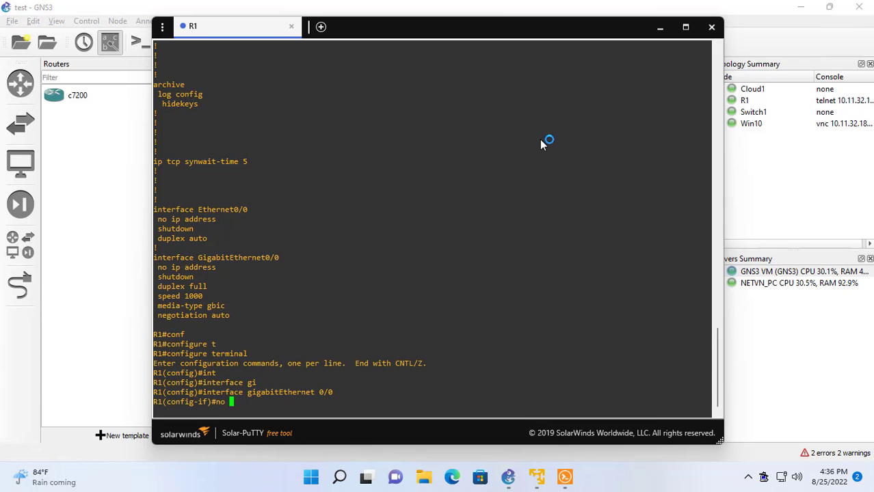
{"action": "type", "text": " shut"}
{"action": "key", "text": "Tab"}
{"action": "key", "text": "Return"}
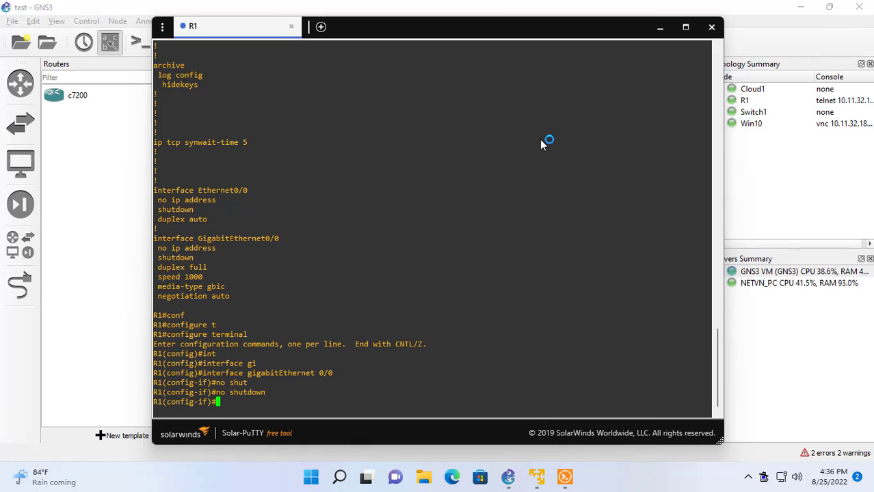
Exit configuration mode and save the running configuration with write.
{"action": "type", "text": "exit"}
{"action": "key", "text": "Return"}
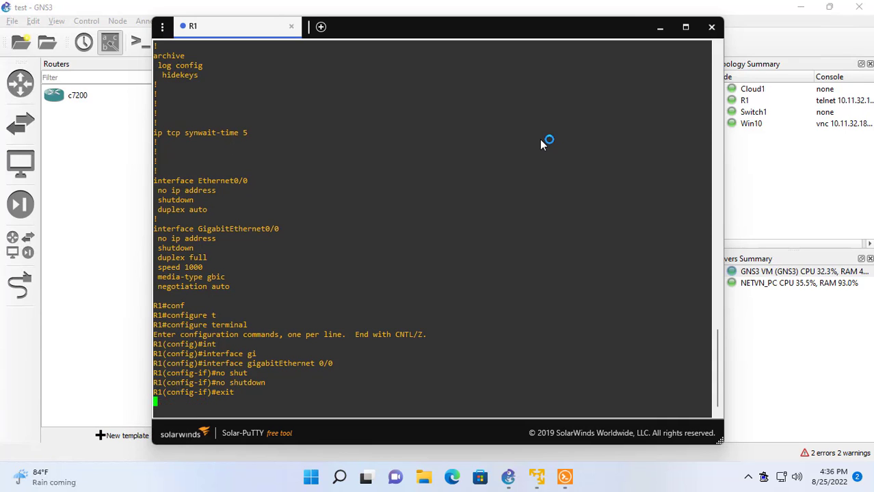
{"action": "type", "text": "exit"}
{"action": "key", "text": "Return"}
{"action": "type", "text": "wer"}
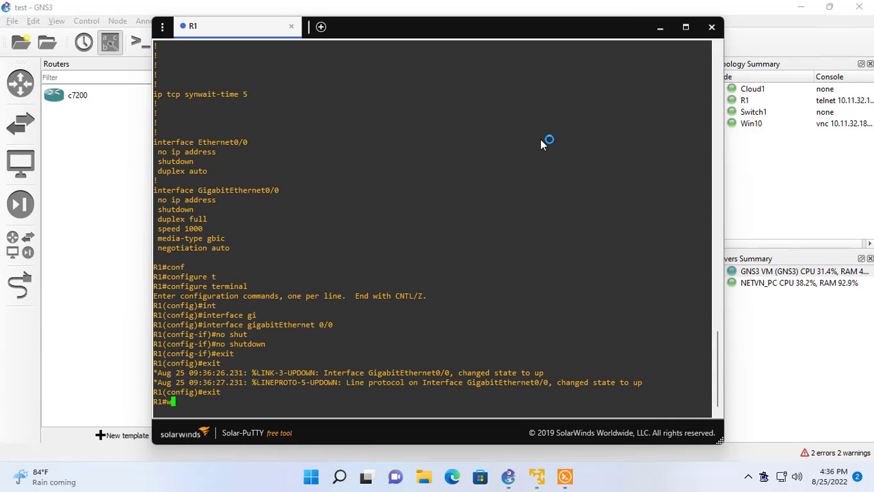
{"action": "key", "text": "Tab"}
{"action": "key", "text": "BackSpace"}
{"action": "key", "text": "BackSpace"}
{"action": "type", "text": "r"}
{"action": "key", "text": "Tab"}
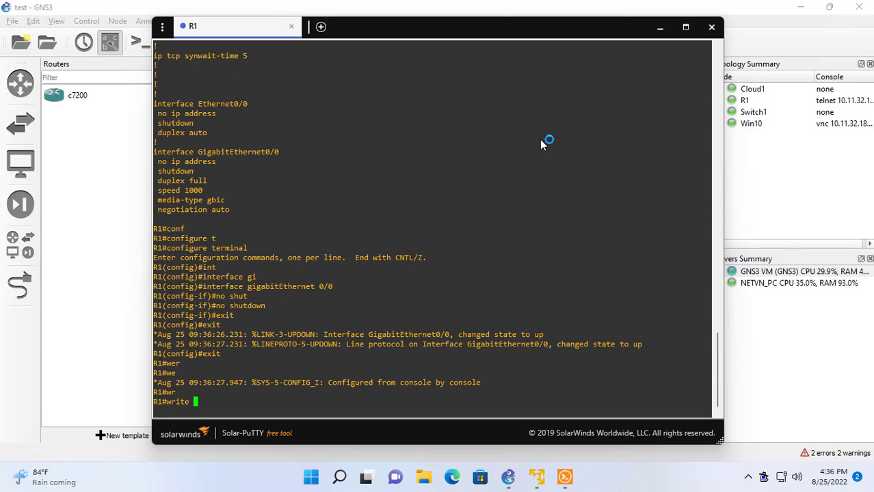
{"action": "key", "text": "Return"}
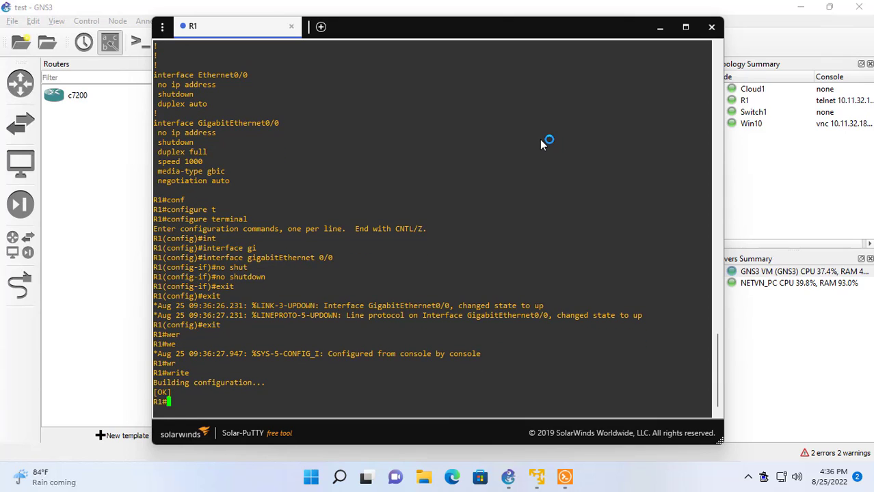
Back in the topology, move Cloud1 to the right of R1.
{"action": "left_click", "coordinate": [661, 31]}
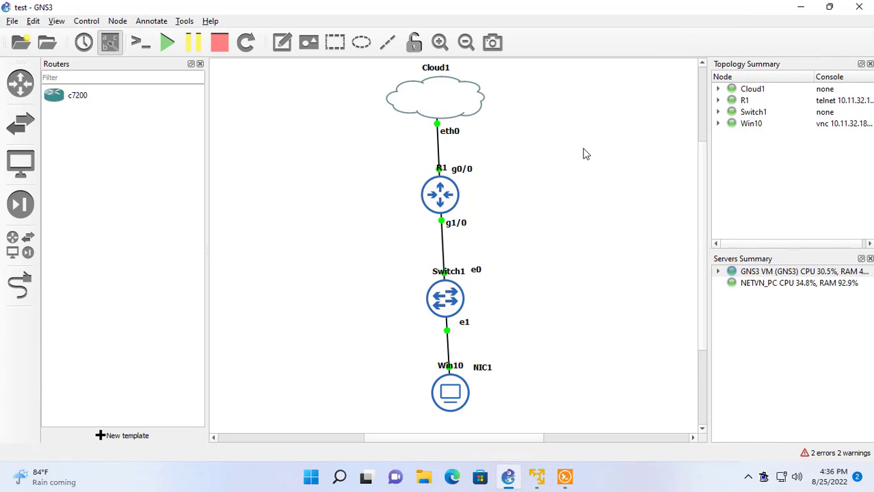
{"action": "left_click_drag", "start_coordinate": [591, 95], "coordinate": [321, 376]}
{"action": "left_click_drag", "start_coordinate": [426, 104], "coordinate": [603, 192]}
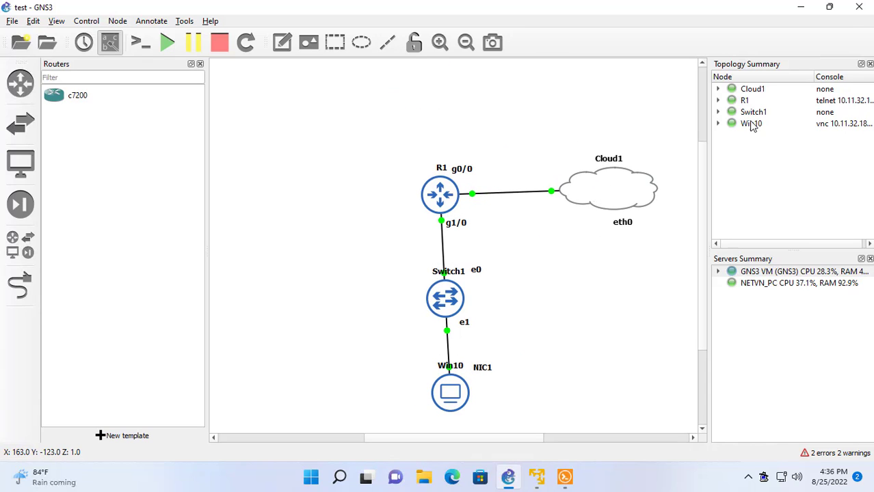
Close the Topology Summary, Servers Summary and Routers panels, then line Switch1 and Win10 up left of R1.
{"action": "left_click", "coordinate": [869, 64]}
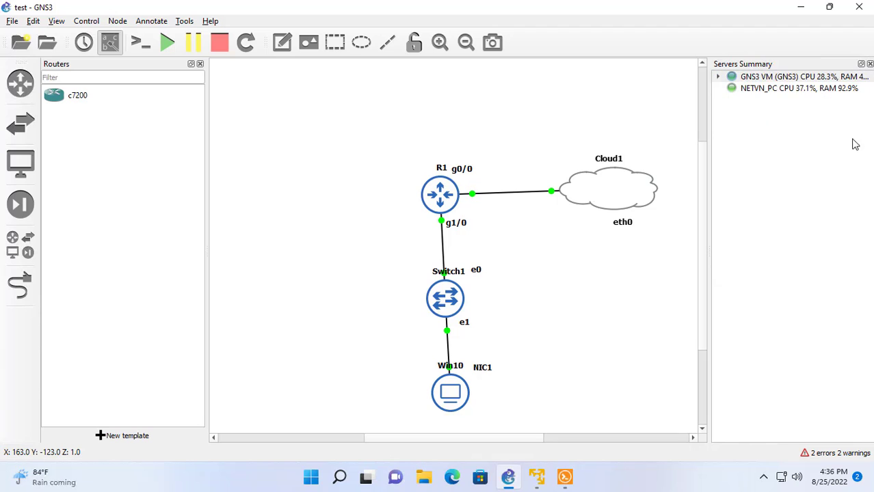
{"action": "left_click", "coordinate": [870, 64]}
{"action": "left_click", "coordinate": [199, 64]}
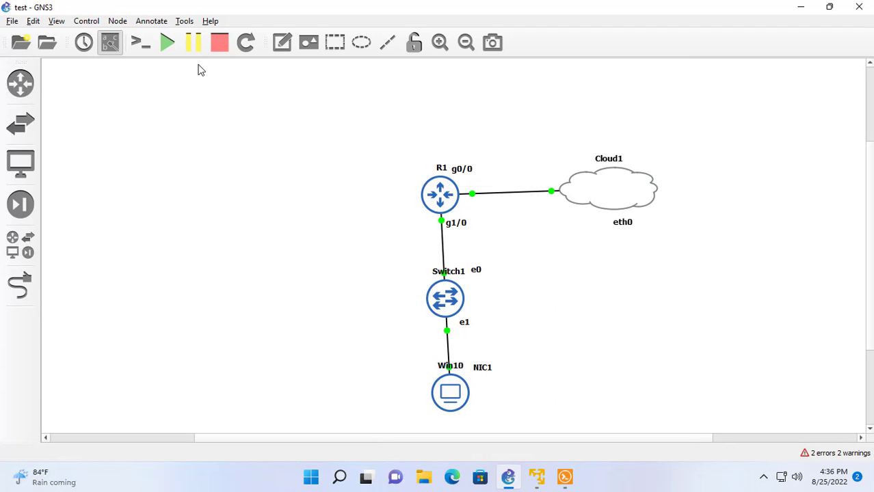
{"action": "left_click_drag", "start_coordinate": [438, 295], "coordinate": [300, 197]}
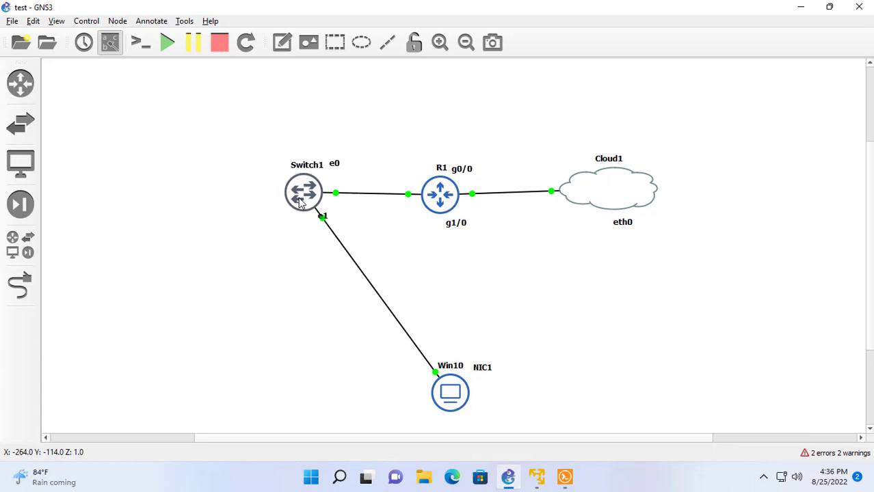
{"action": "left_click_drag", "start_coordinate": [451, 403], "coordinate": [130, 211]}
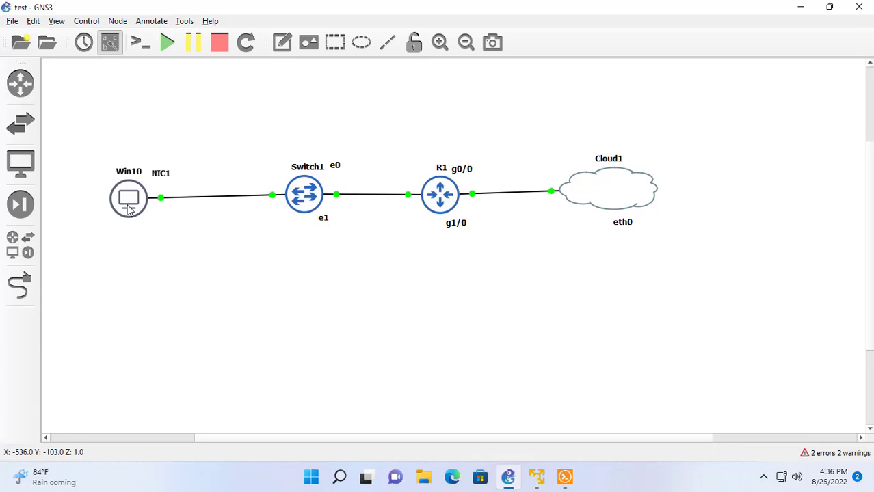